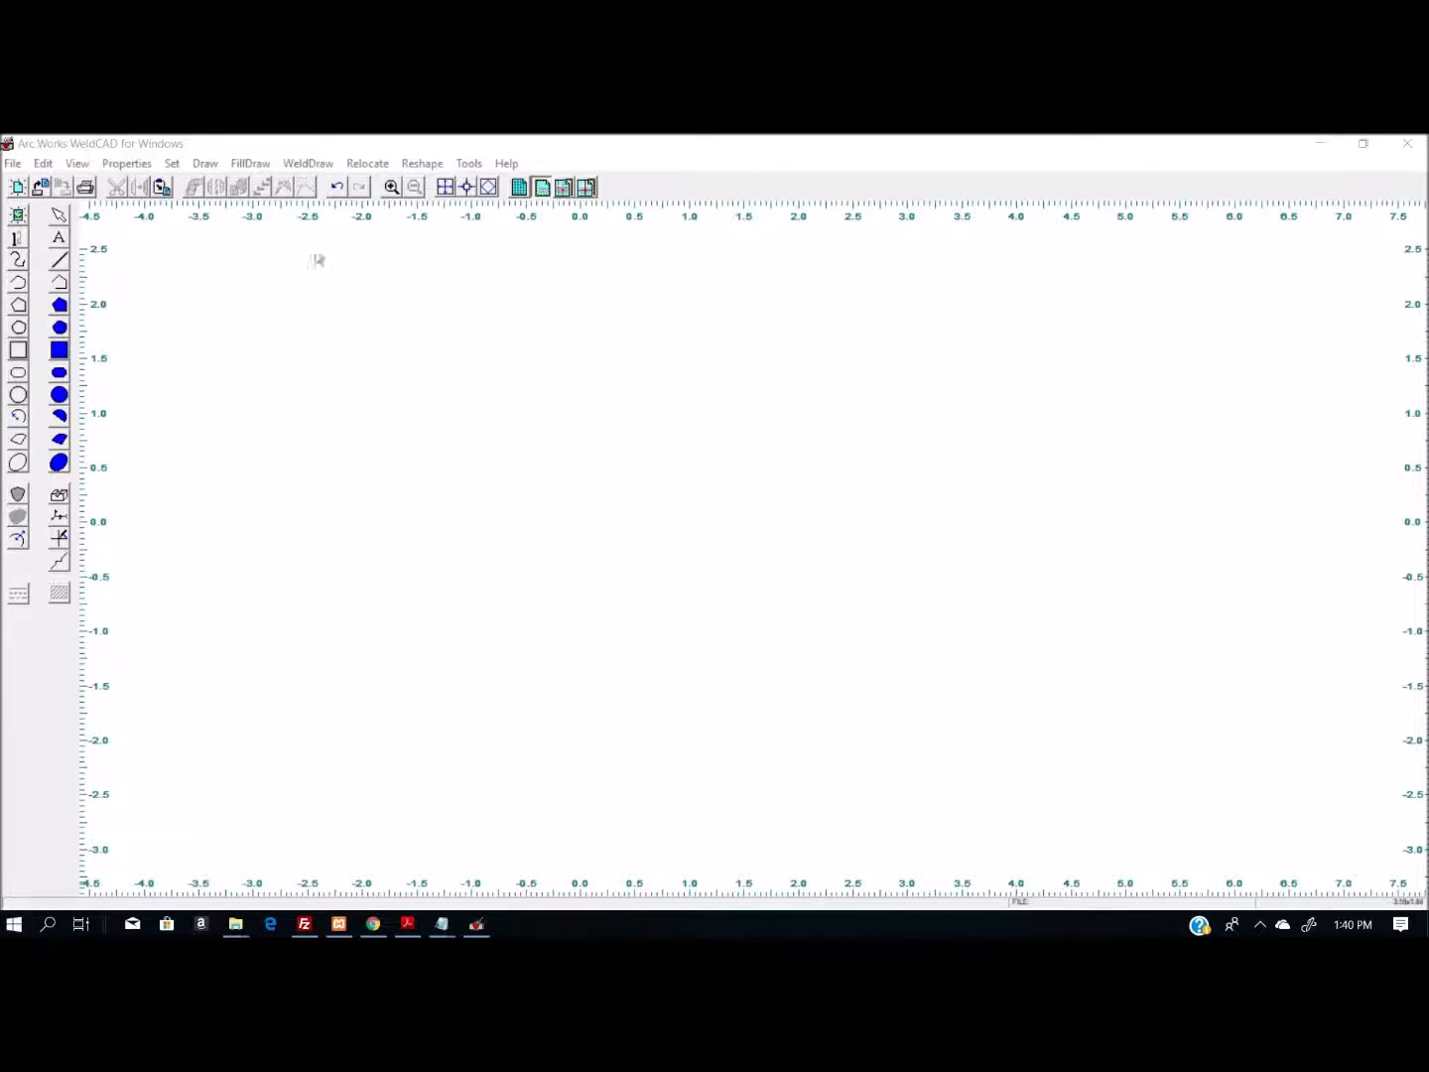
- Start a new weld joint and browse the joint types offered for fillet, groove and combined welds
click(309, 164)
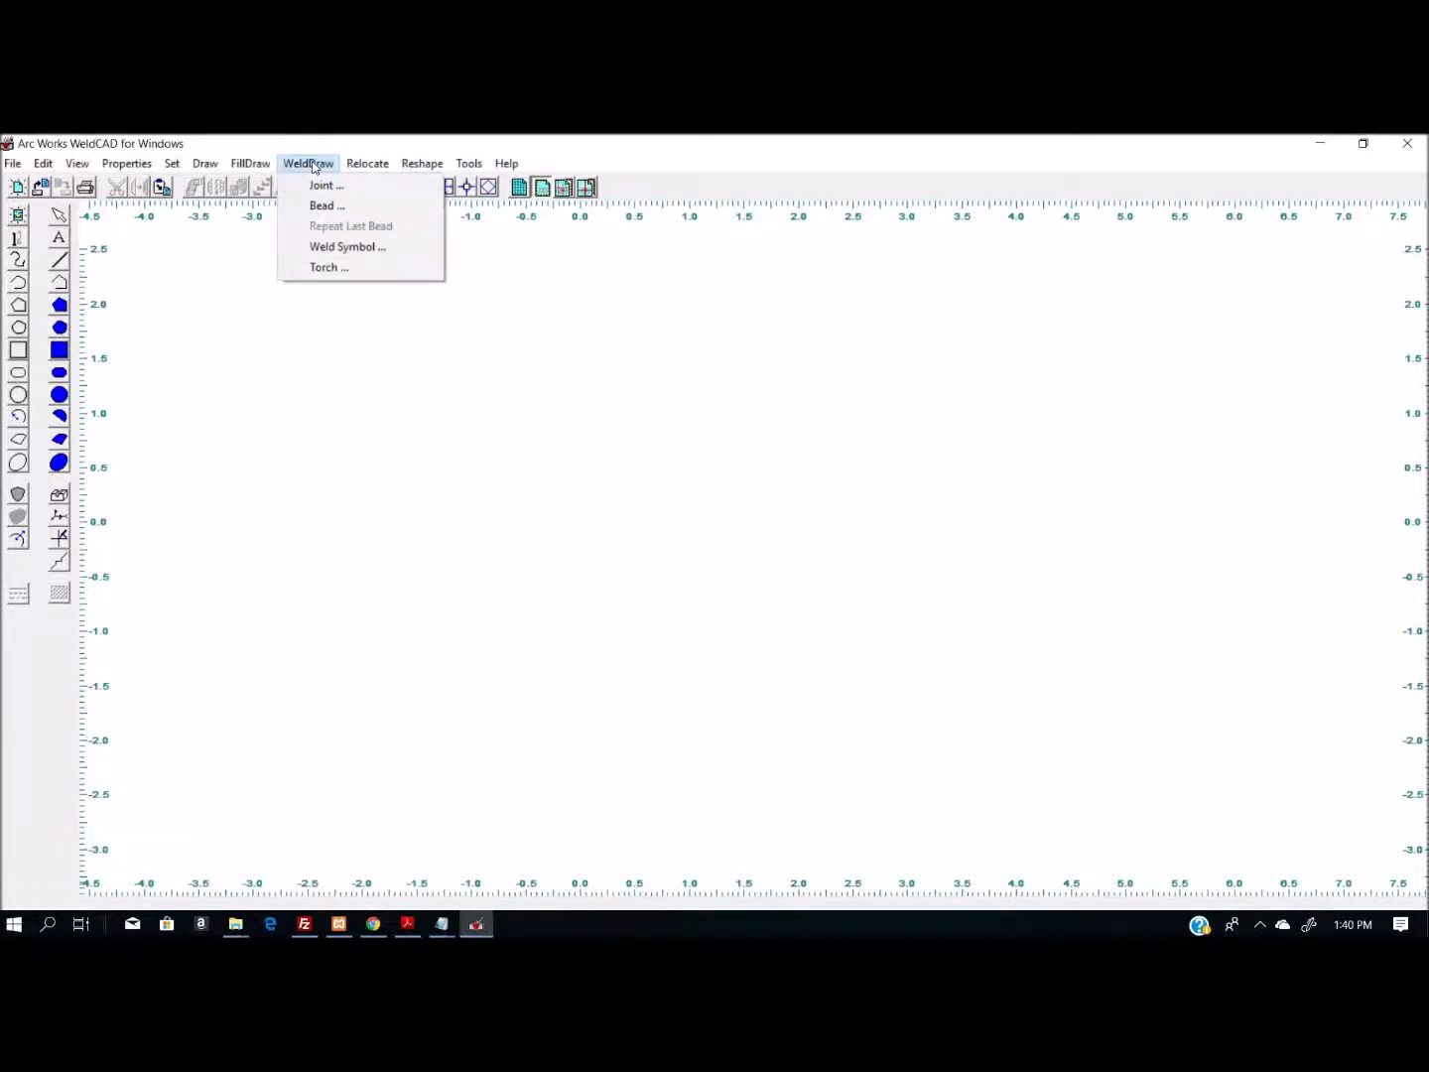
click(316, 189)
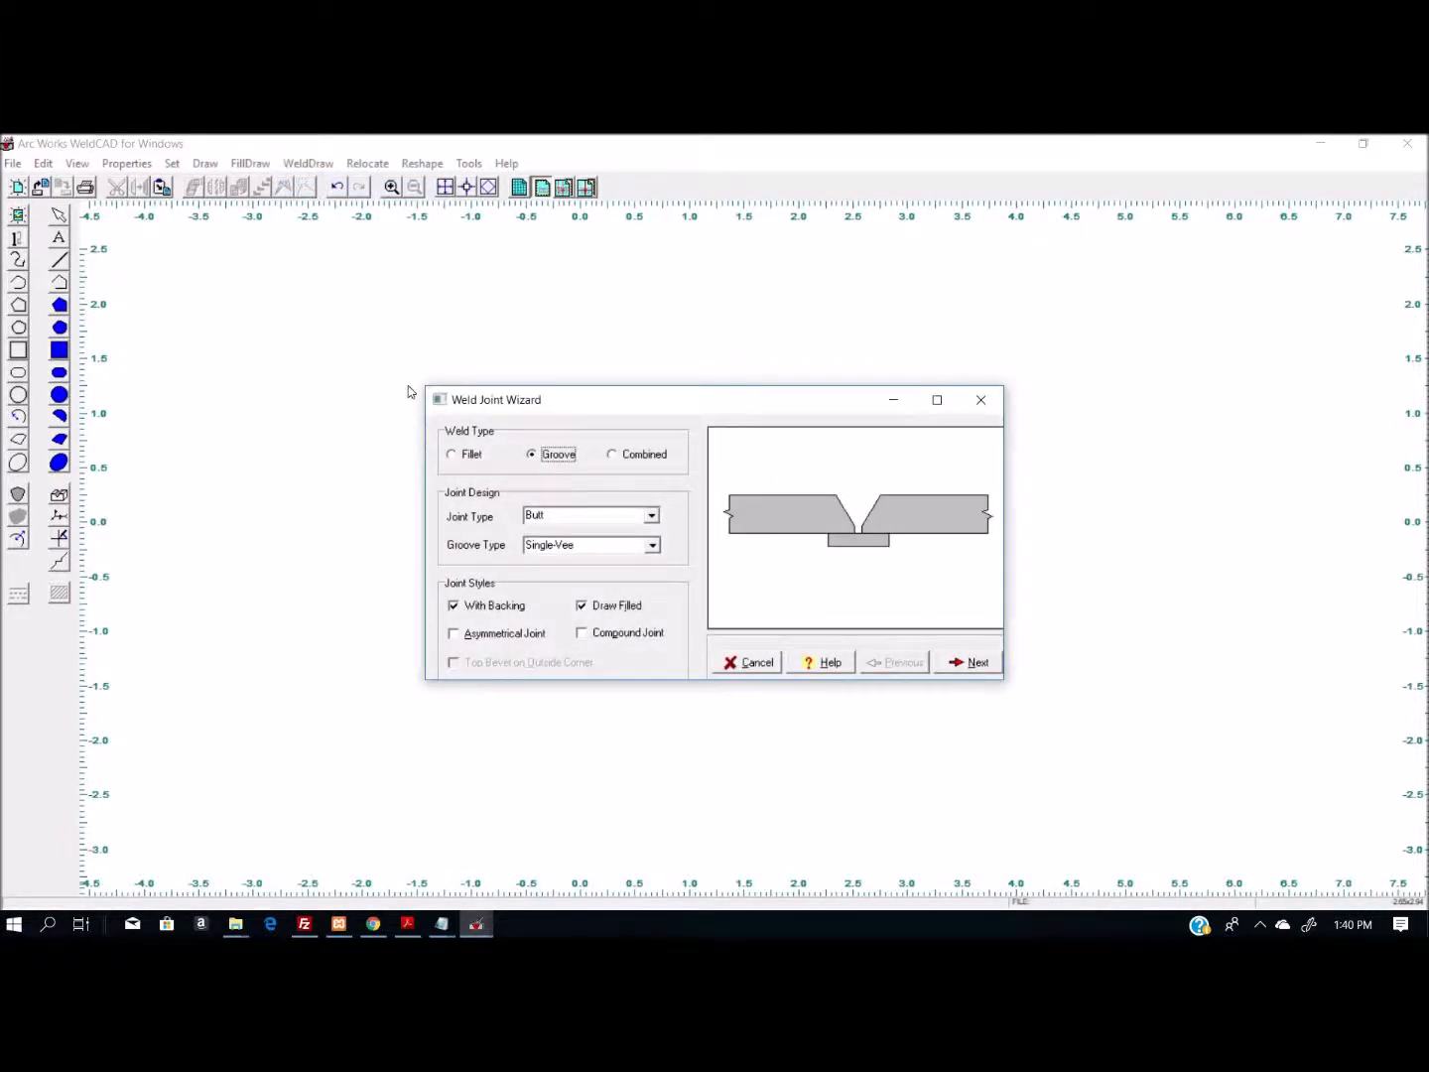
click(452, 457)
click(652, 515)
click(652, 524)
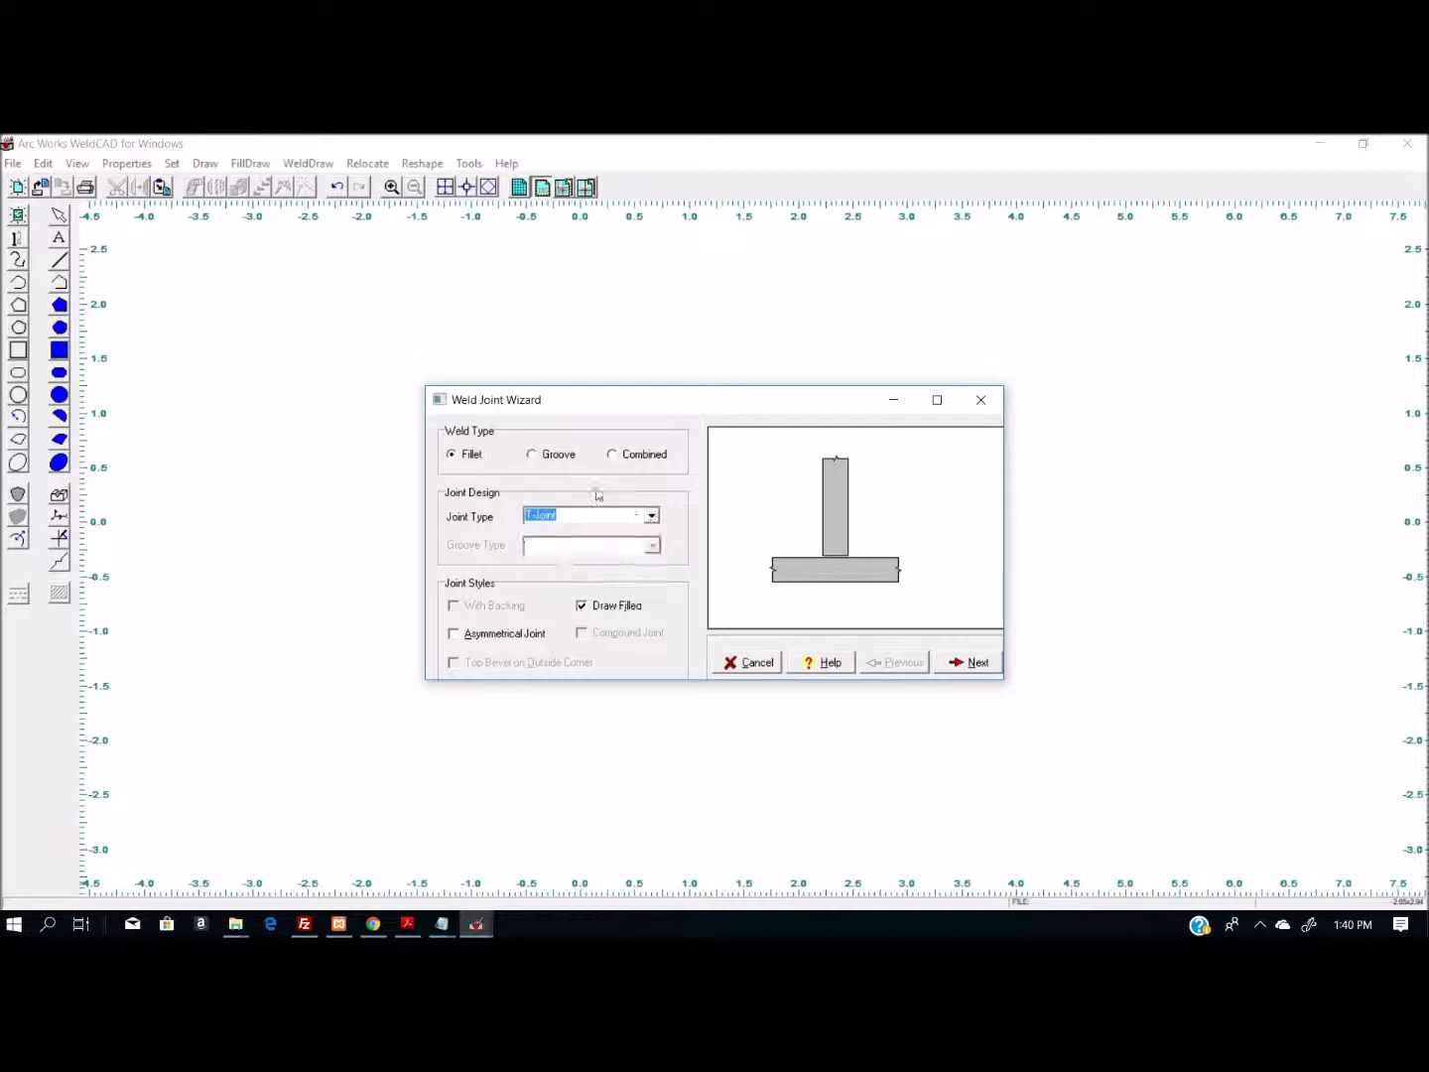
click(533, 454)
click(652, 516)
click(652, 518)
click(613, 455)
click(652, 516)
click(652, 517)
- Define the weld as a groove weld on a butt joint with a single-vee groove and backing
click(533, 456)
click(652, 516)
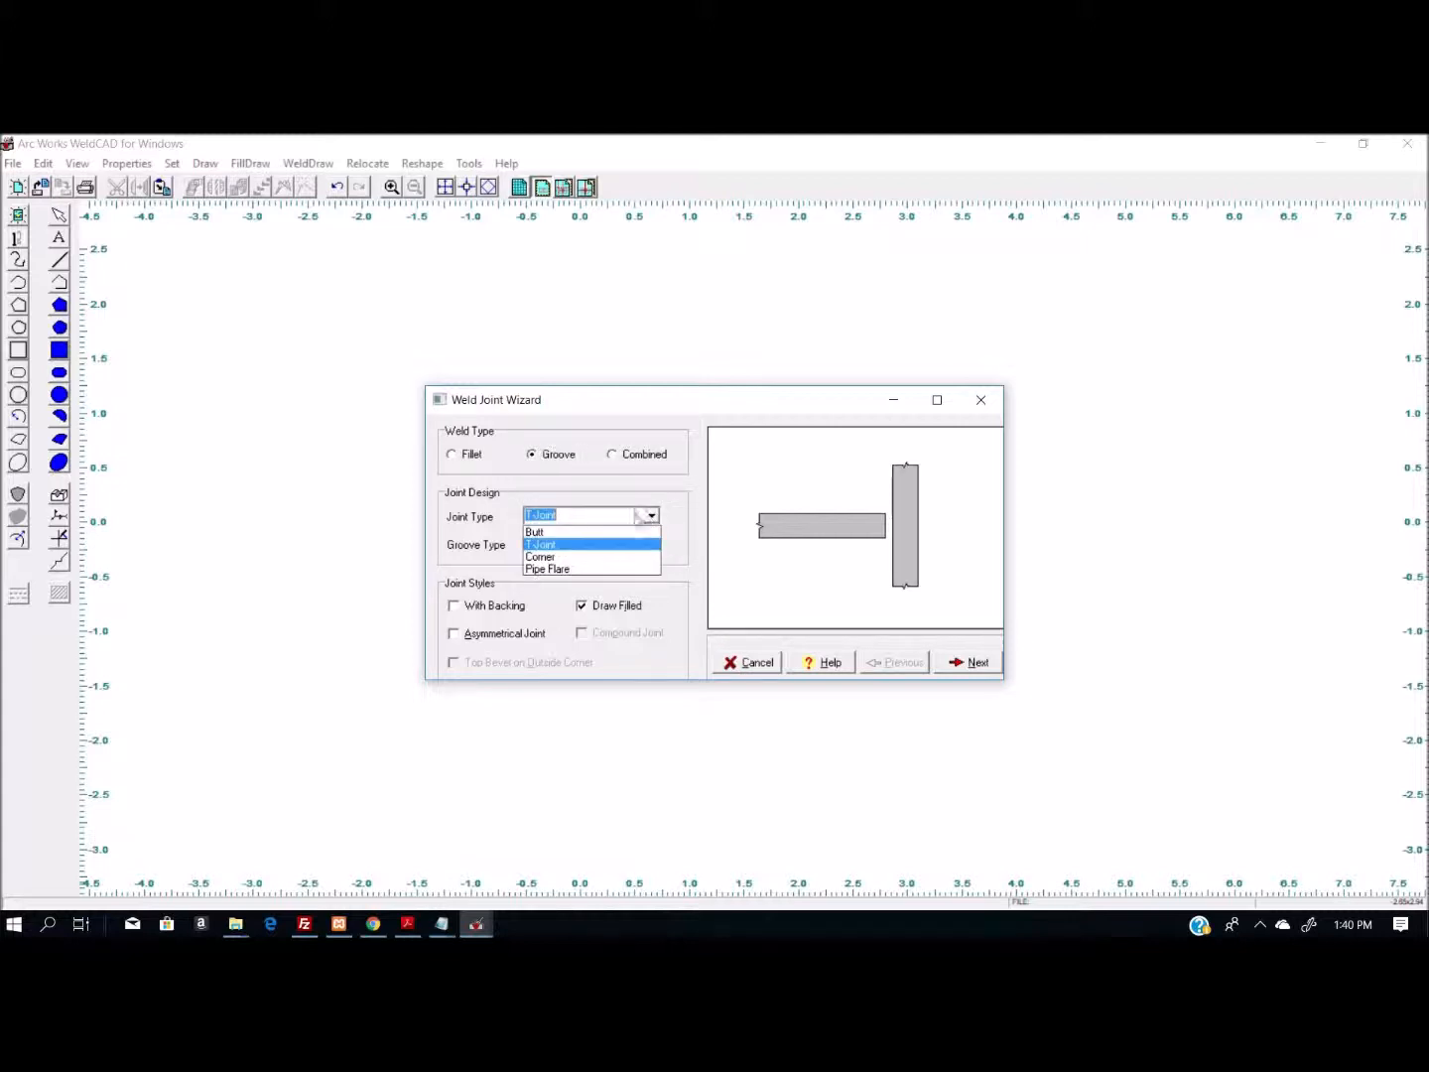
click(595, 531)
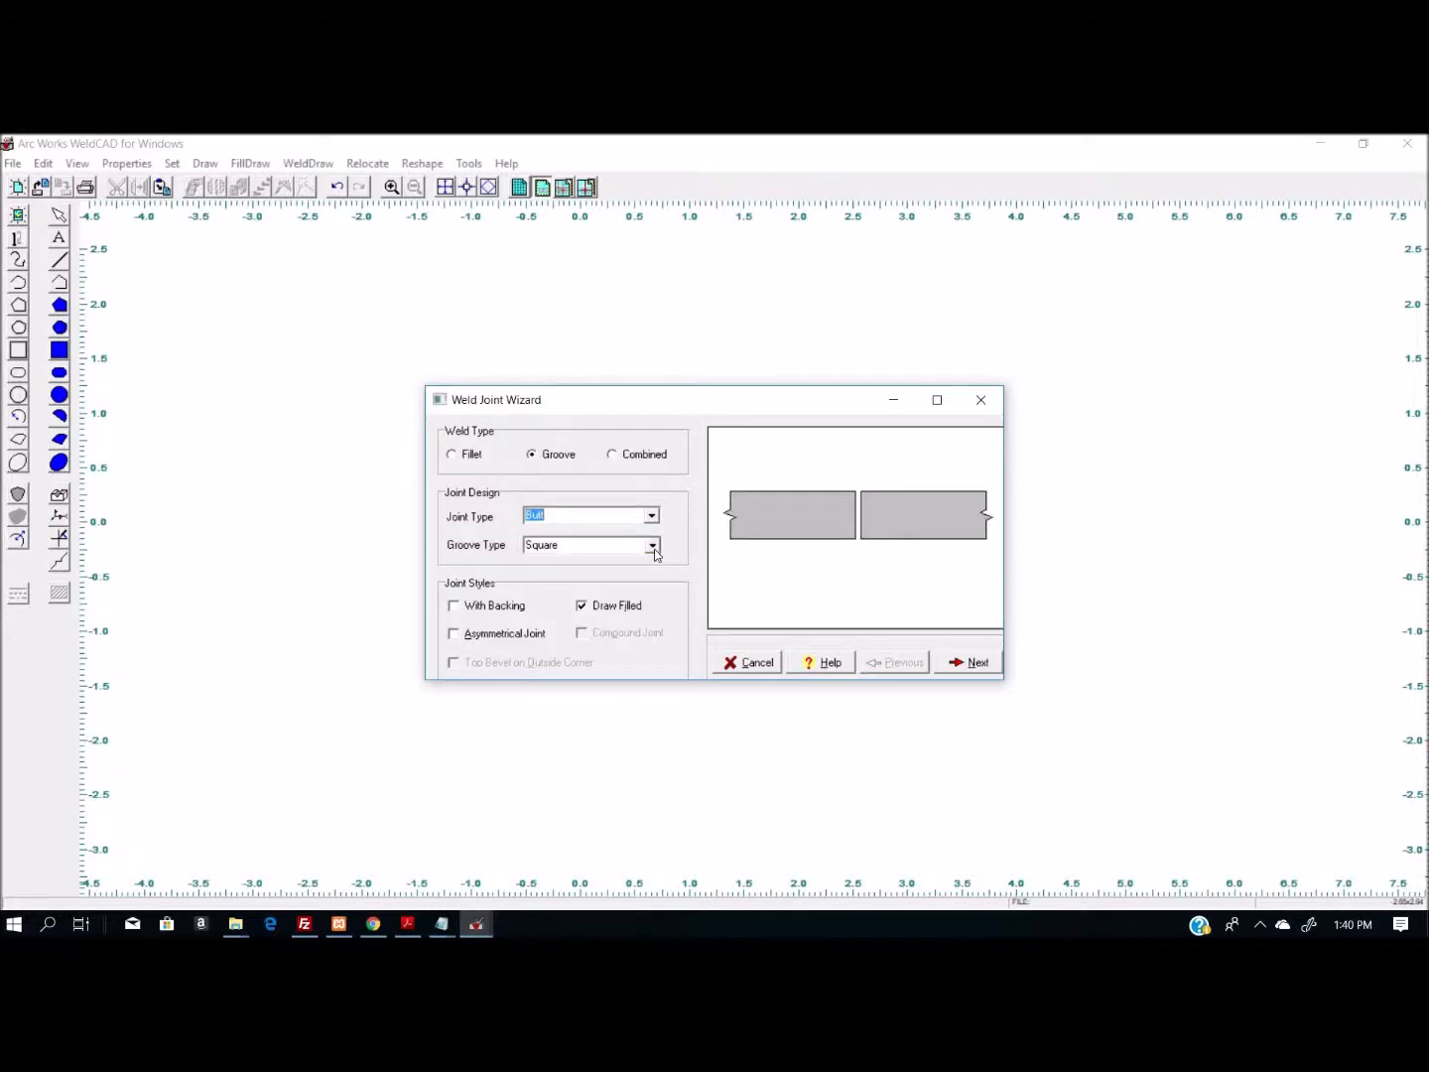
click(652, 544)
click(605, 586)
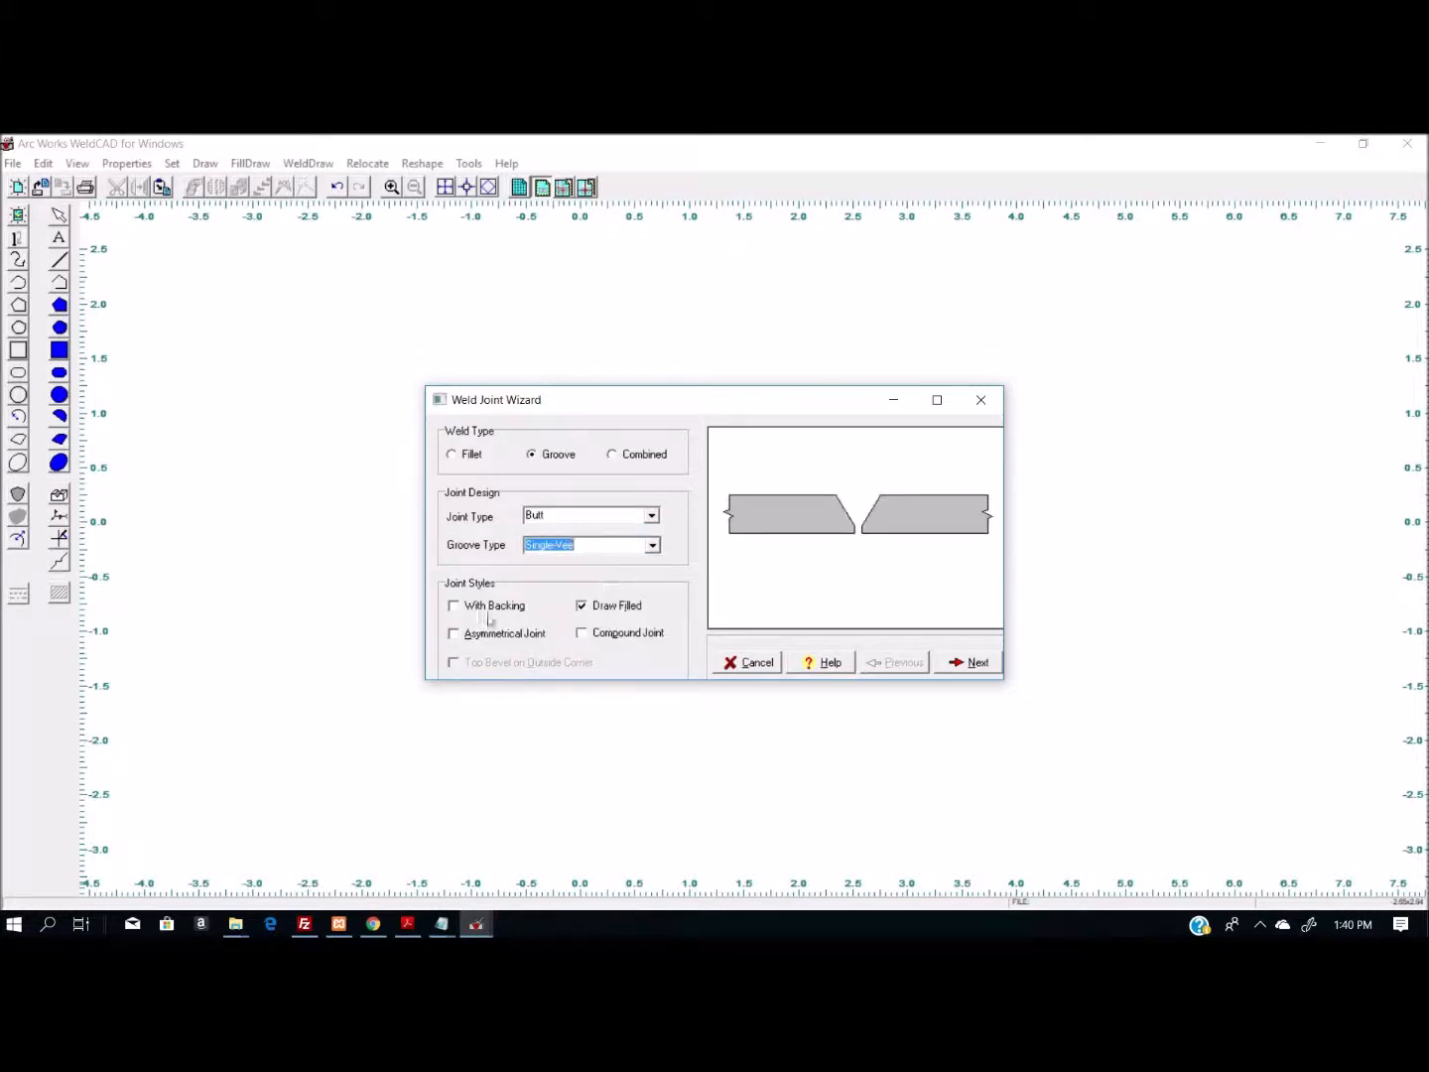
click(454, 607)
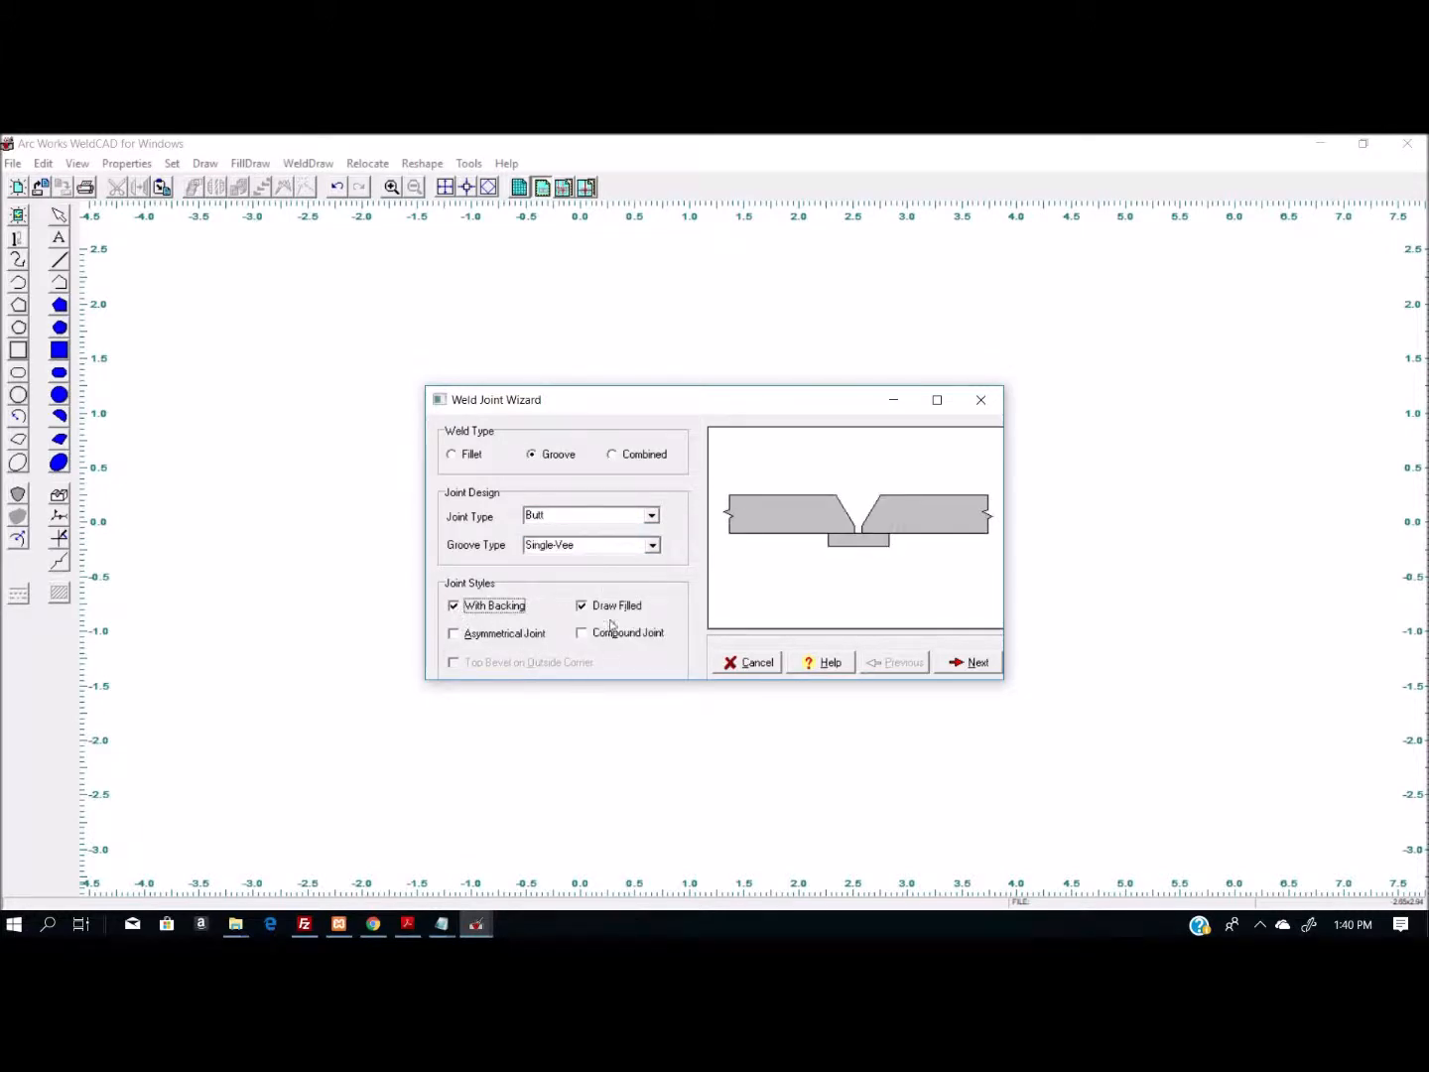
- Preview the joint with the unfilled, asymmetrical and compound styles, restoring each style option after checking it
click(582, 607)
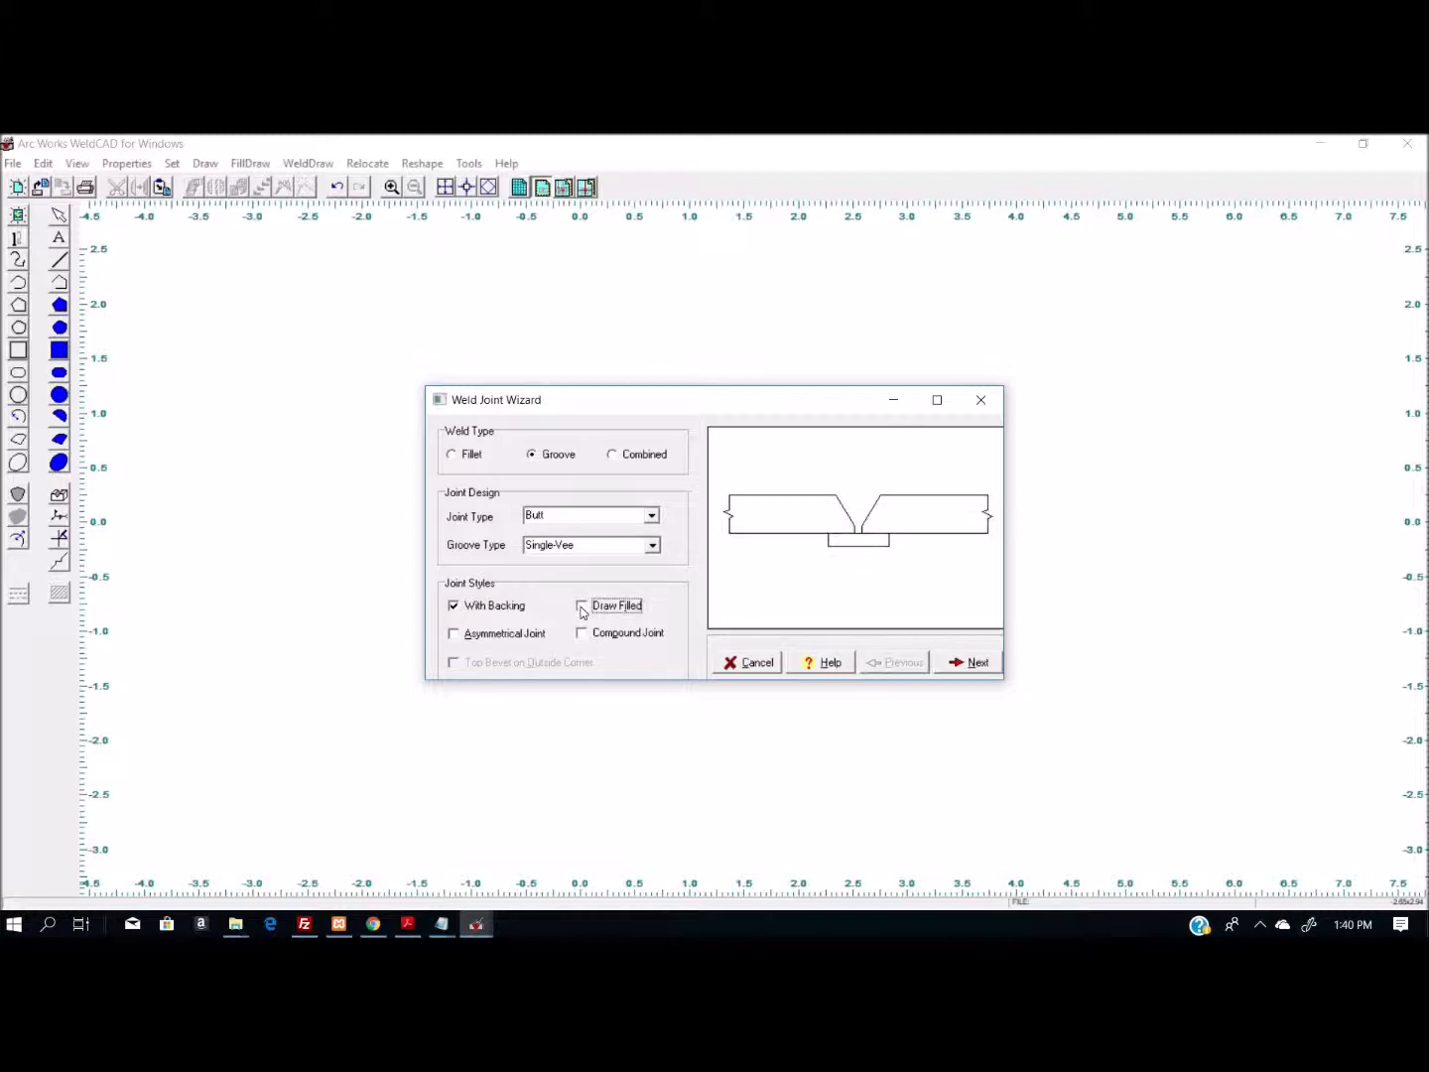
click(581, 607)
click(581, 607)
click(581, 607)
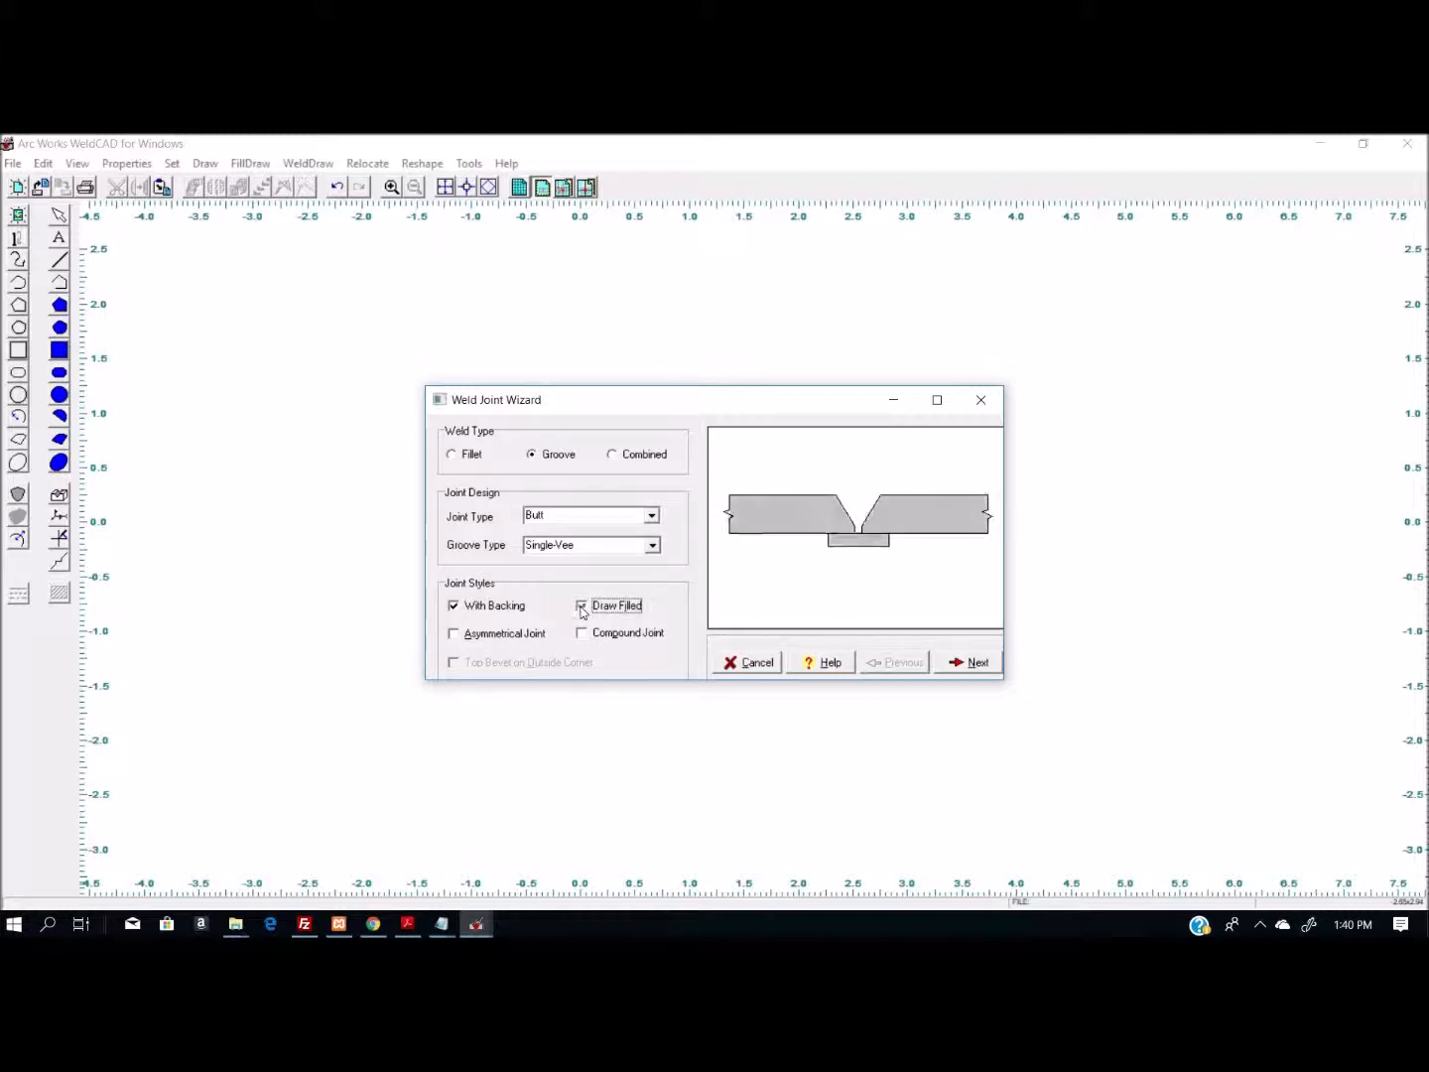
click(462, 635)
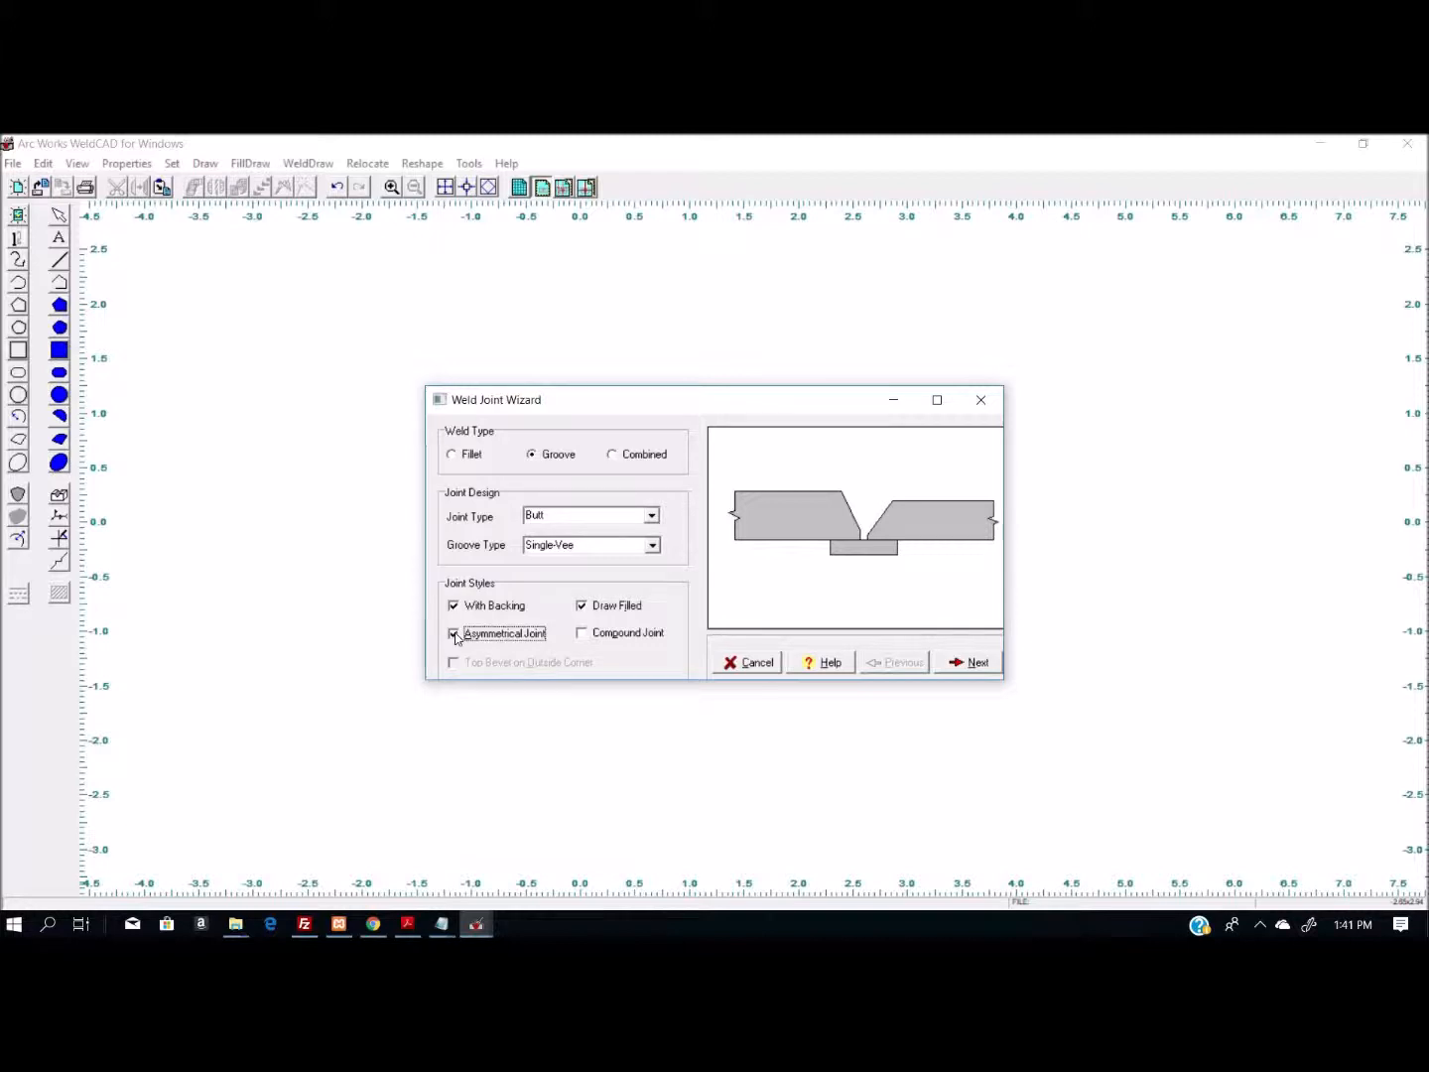
click(455, 635)
click(584, 641)
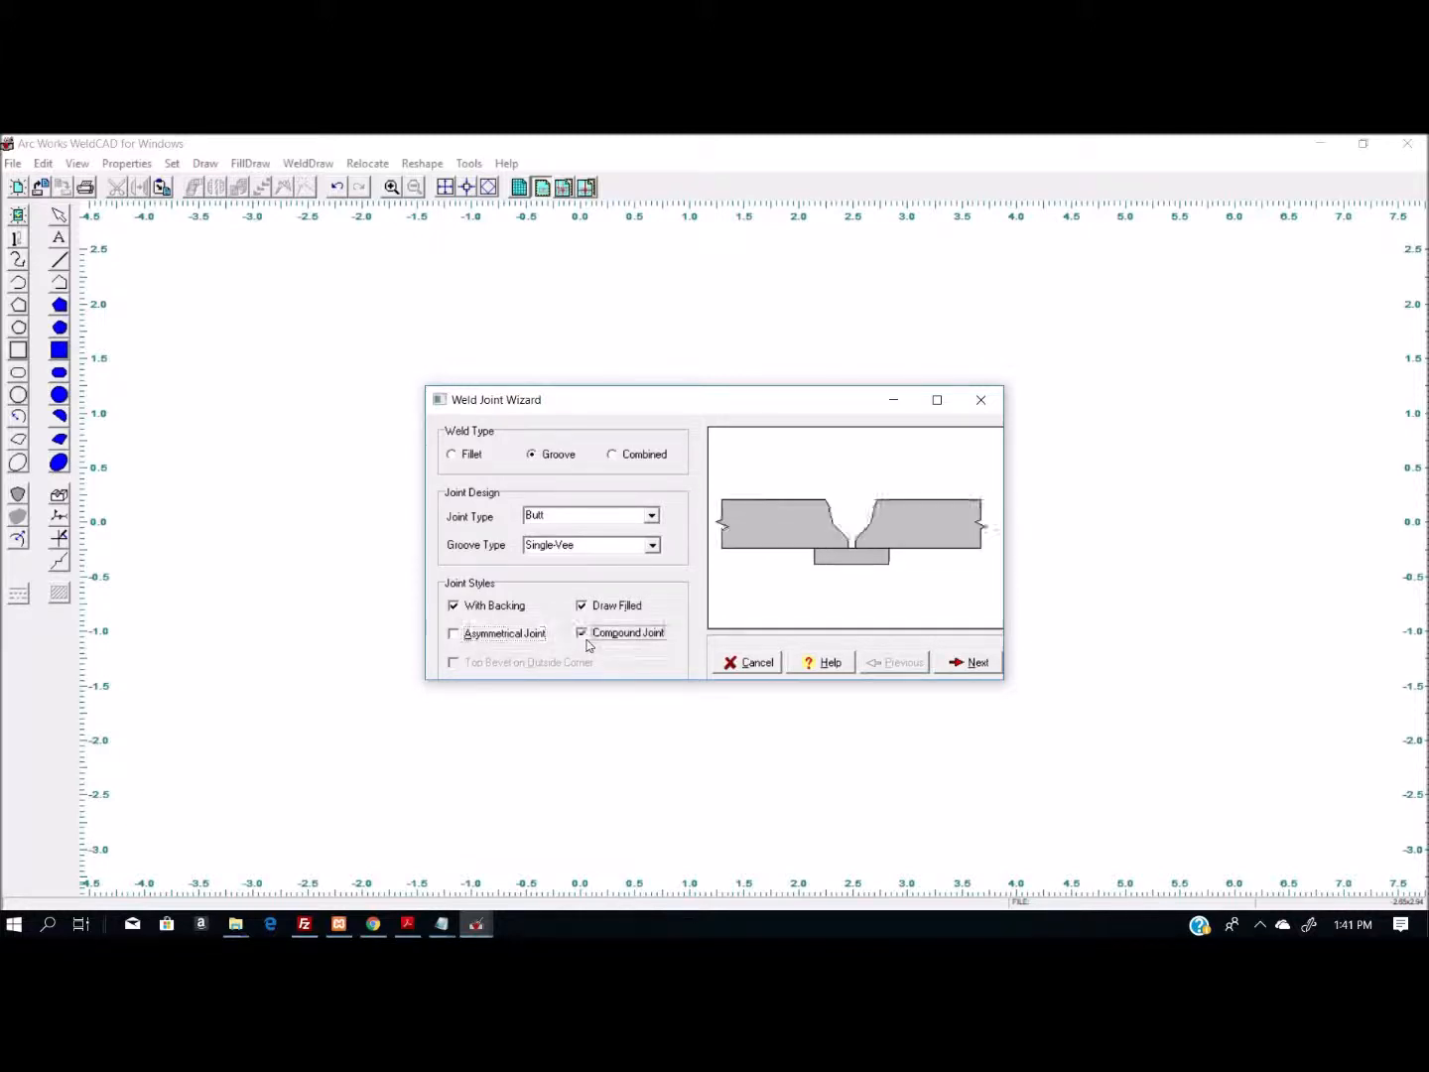
click(587, 643)
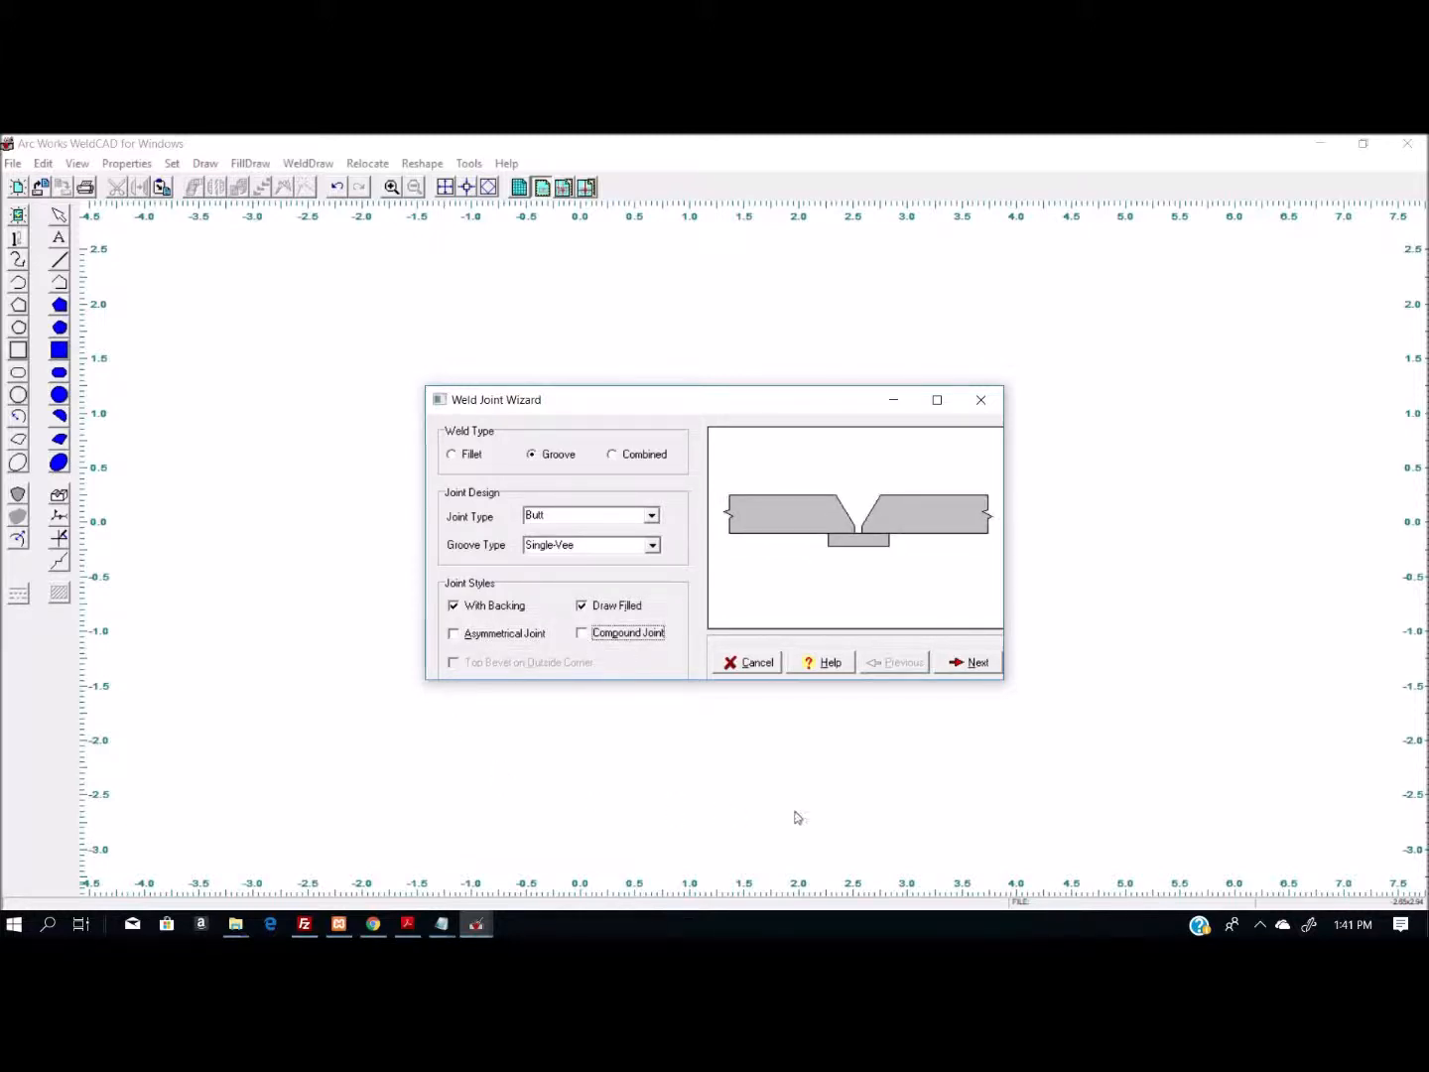
- Accept the joint dimensions with 0.5 thickness, 0.25 root opening, 0 root face and 60 bevel angle
click(970, 661)
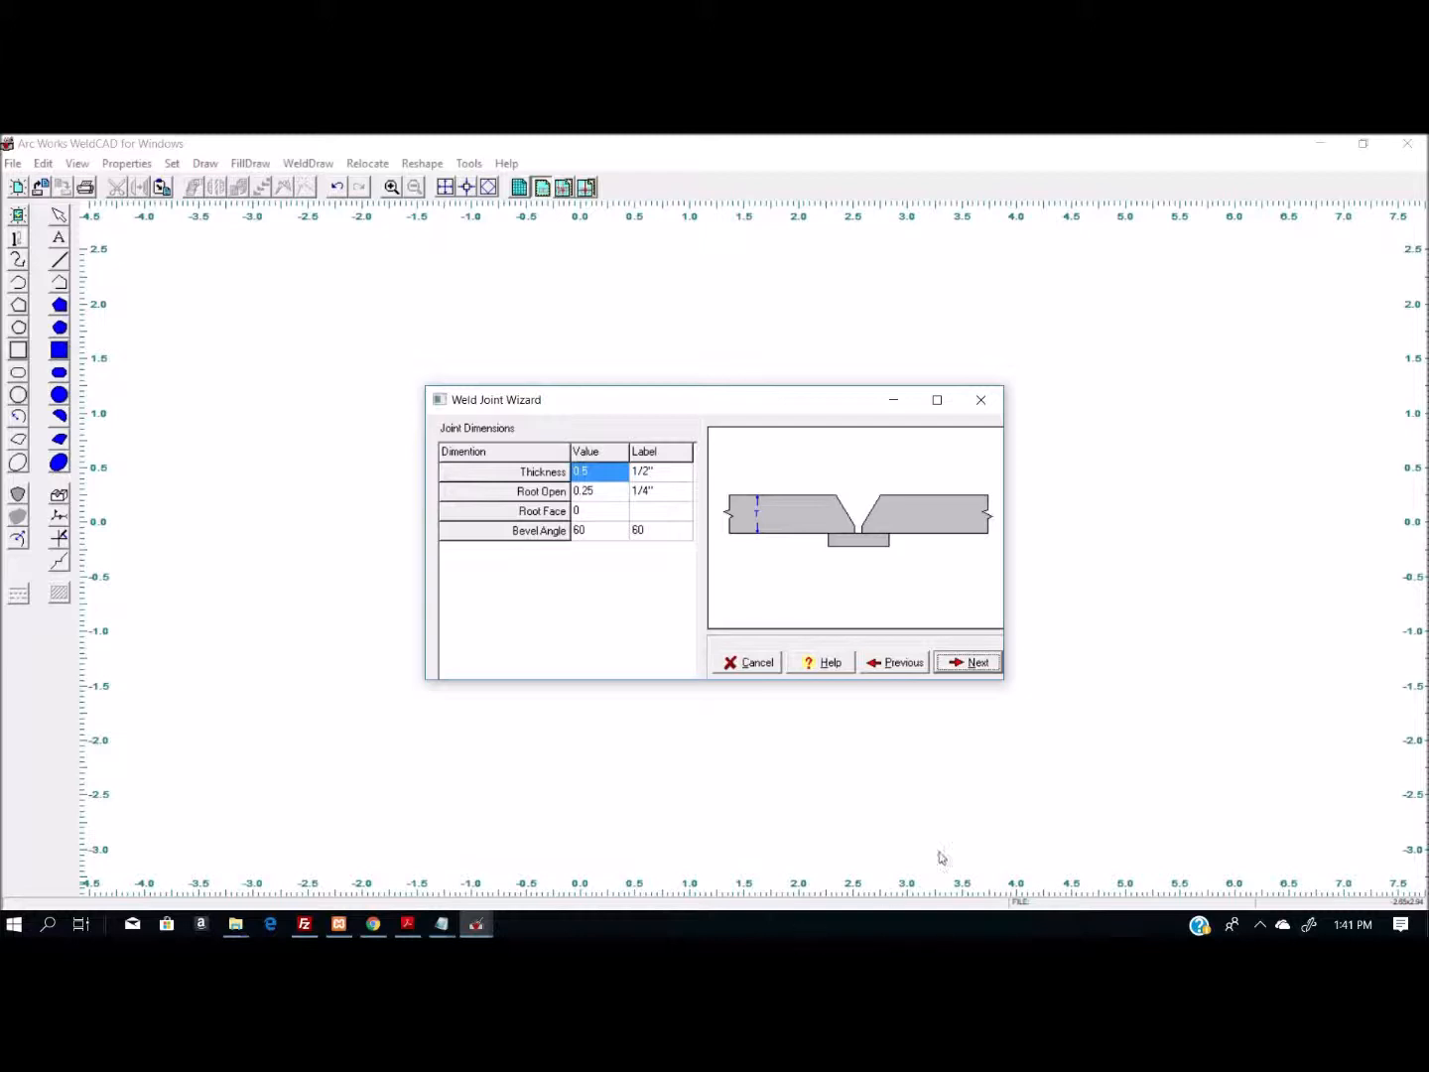
click(583, 511)
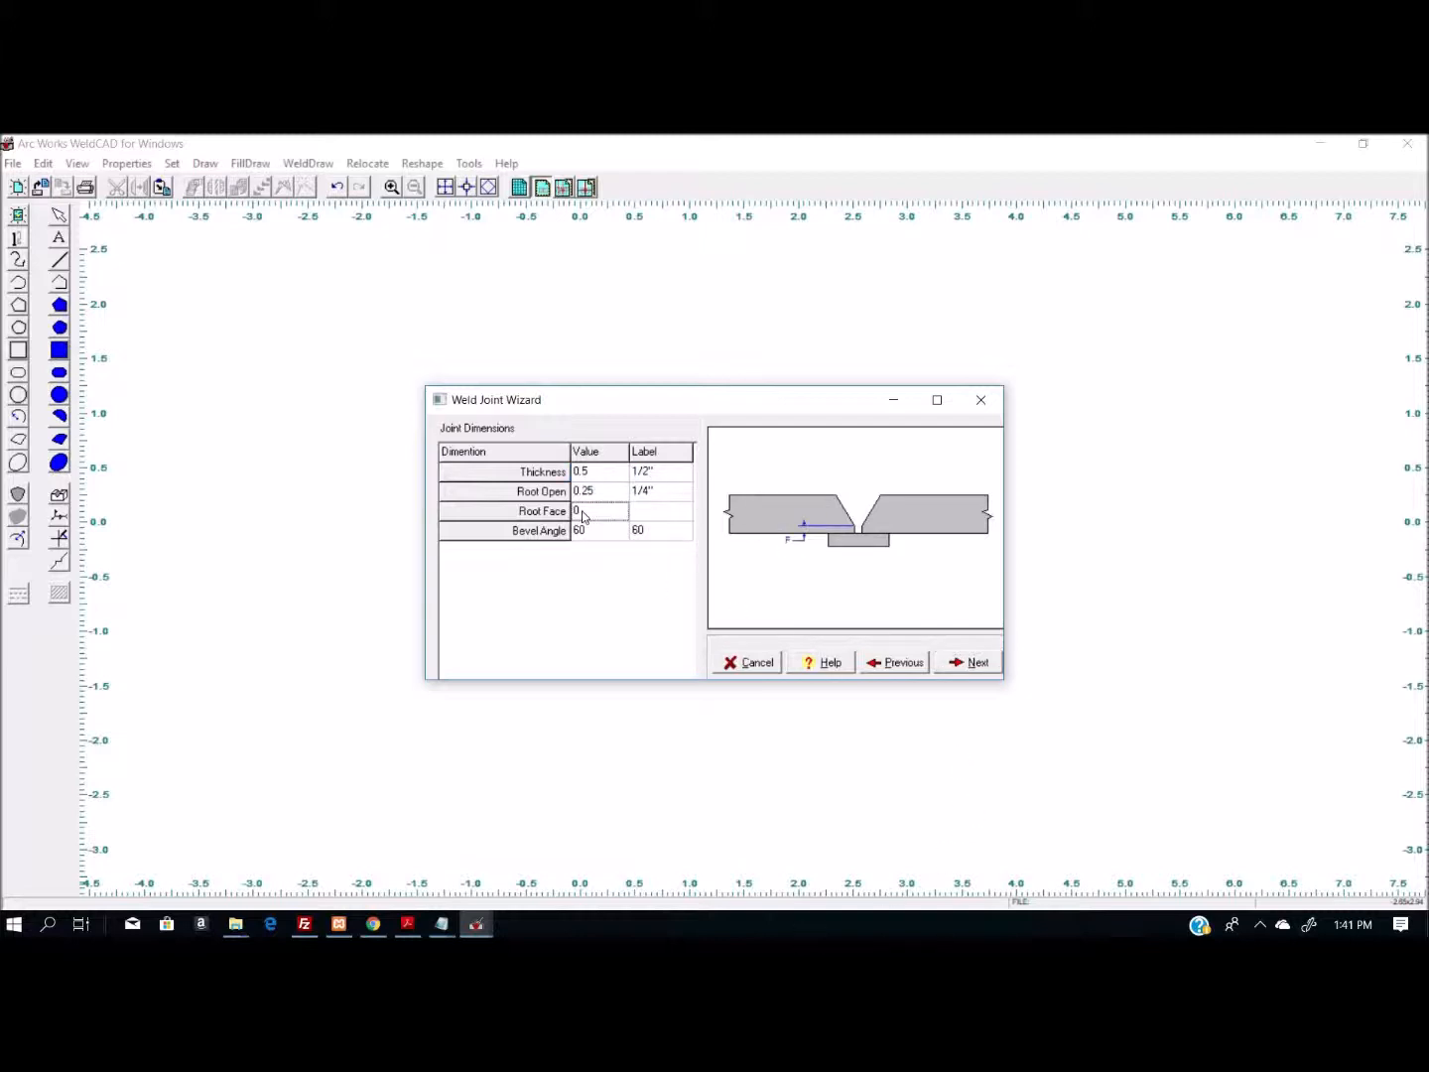
click(660, 513)
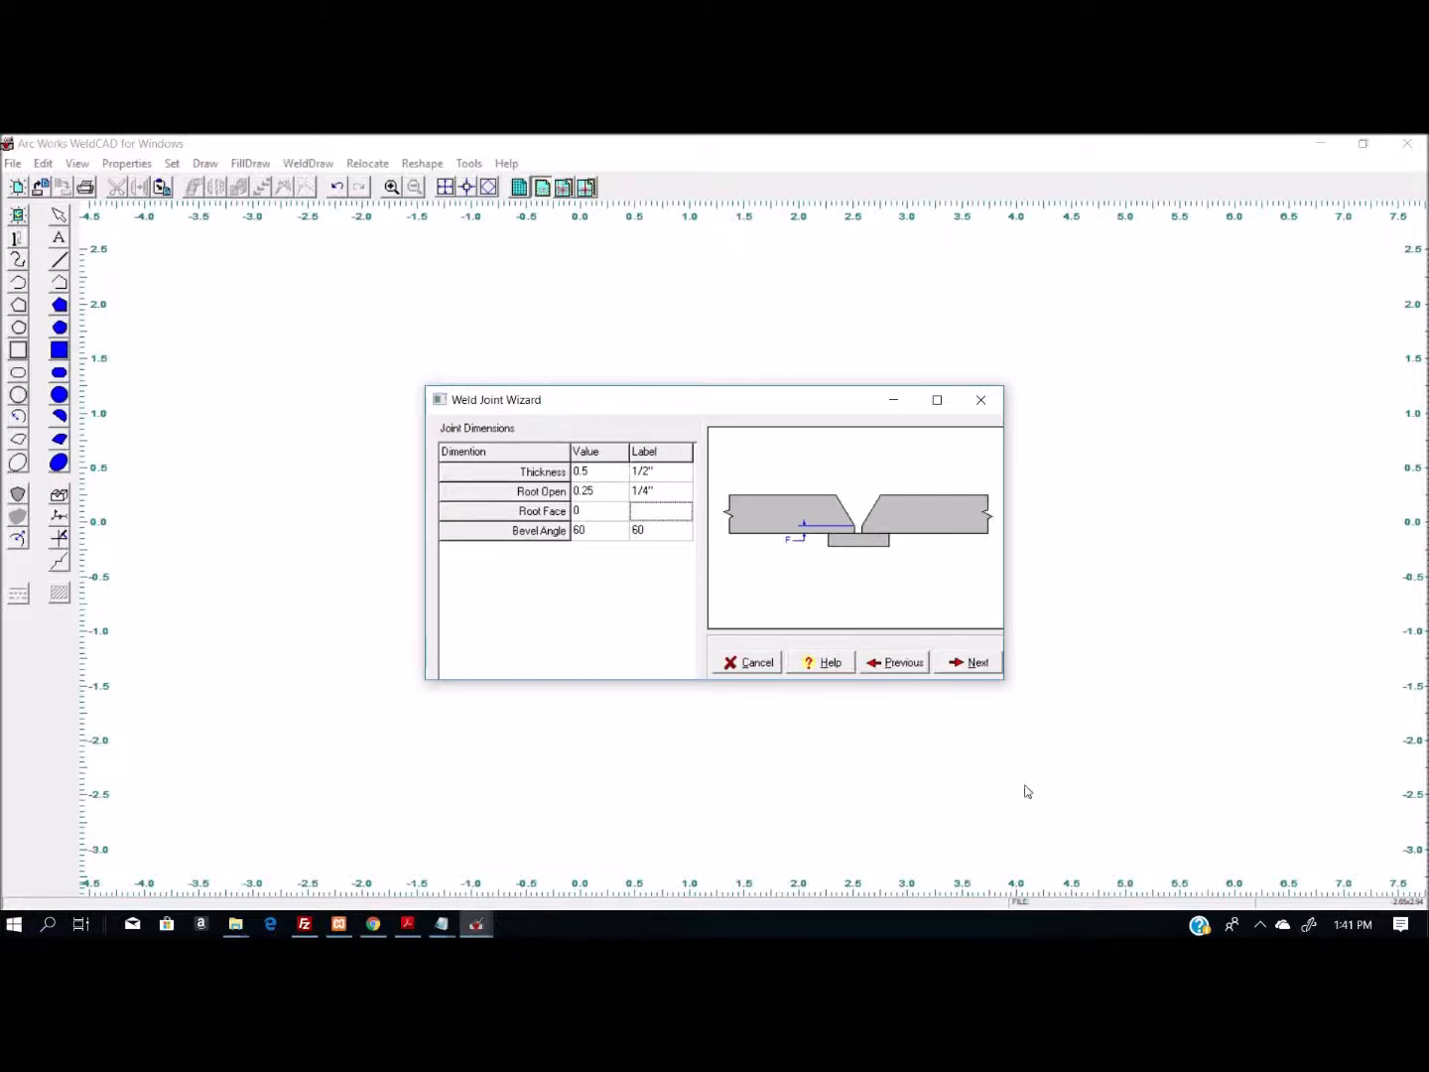
click(971, 663)
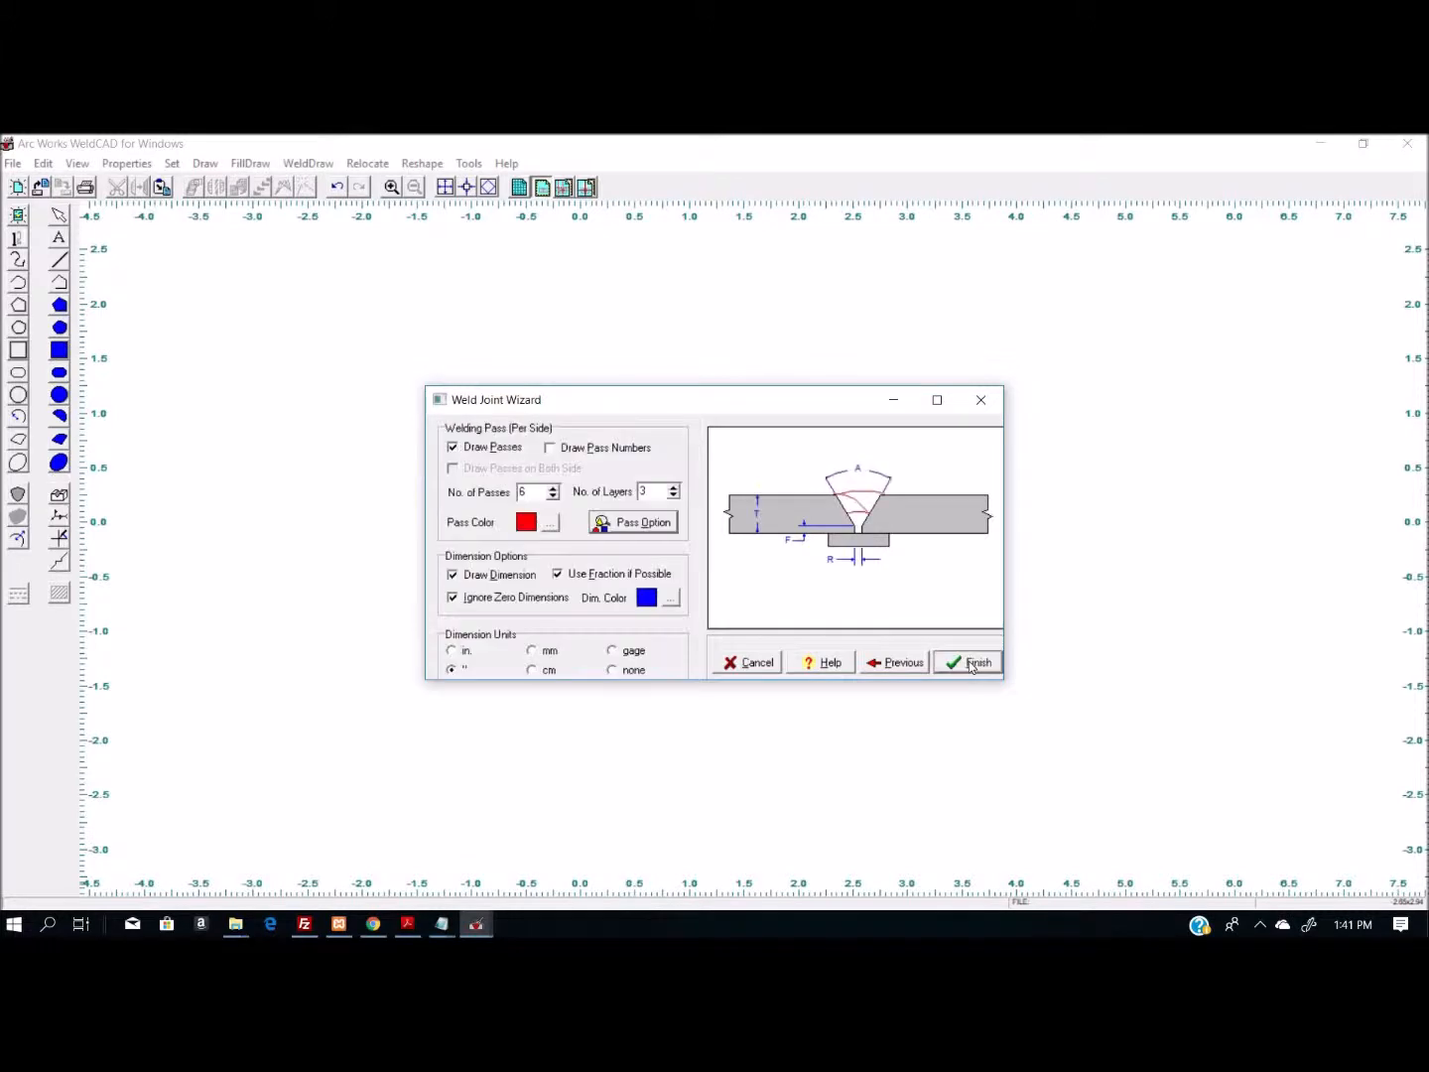
- Examine the pass drawing and pass numbering options and the number of passes assigned to each layer
click(453, 448)
click(453, 449)
click(558, 457)
click(551, 448)
click(636, 525)
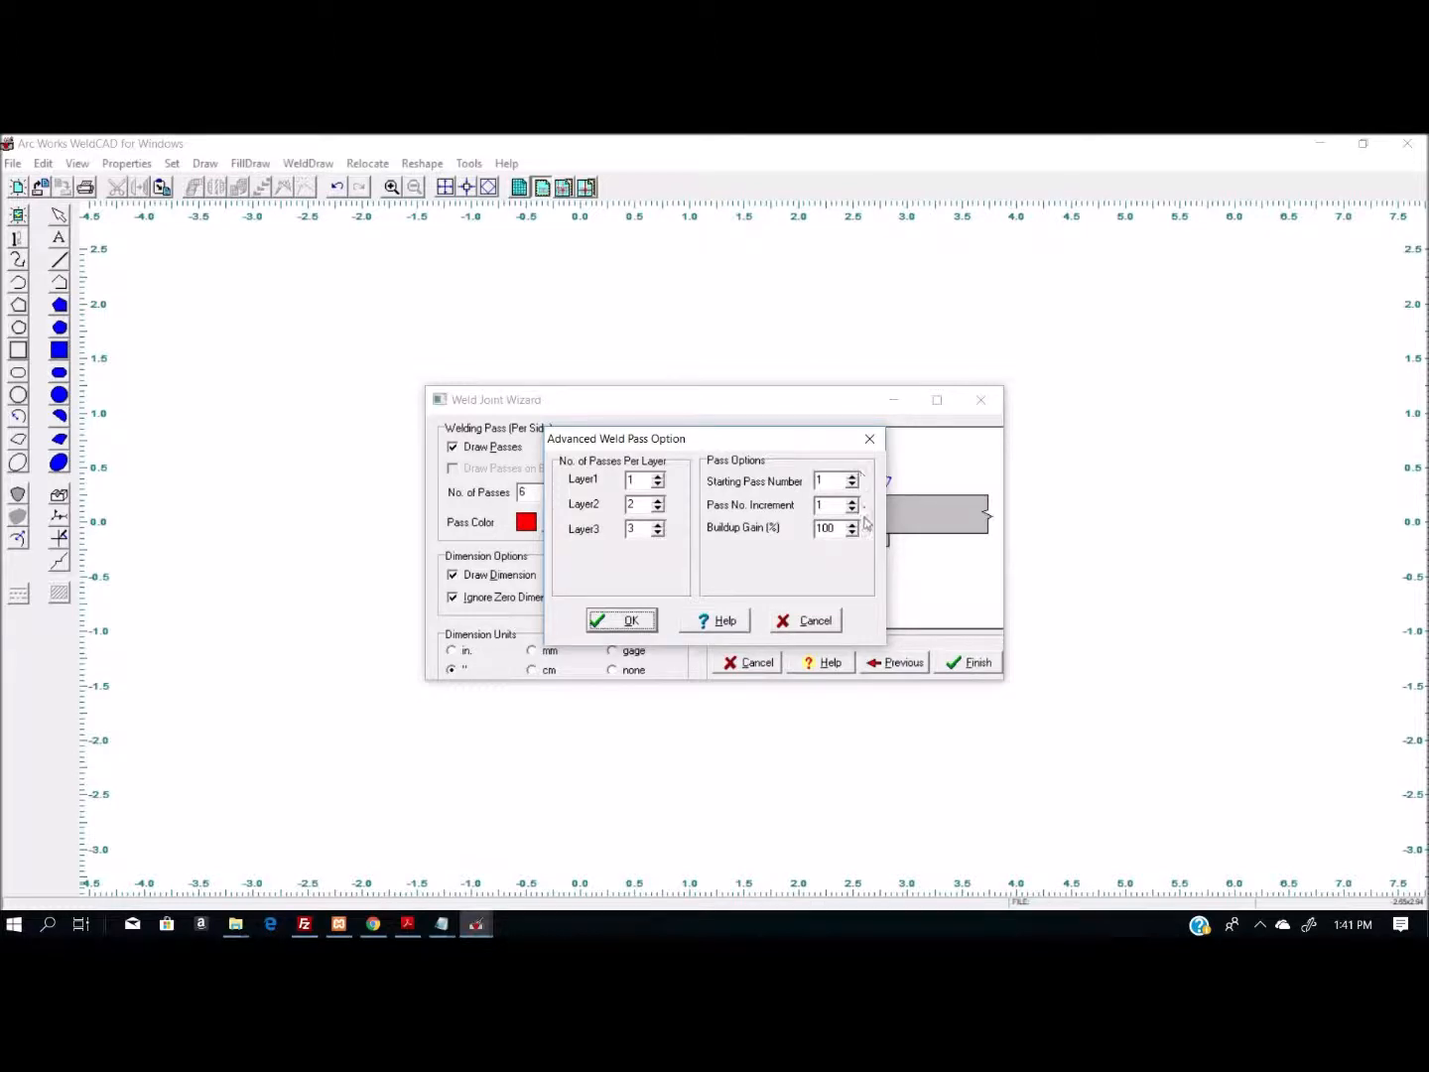
click(626, 622)
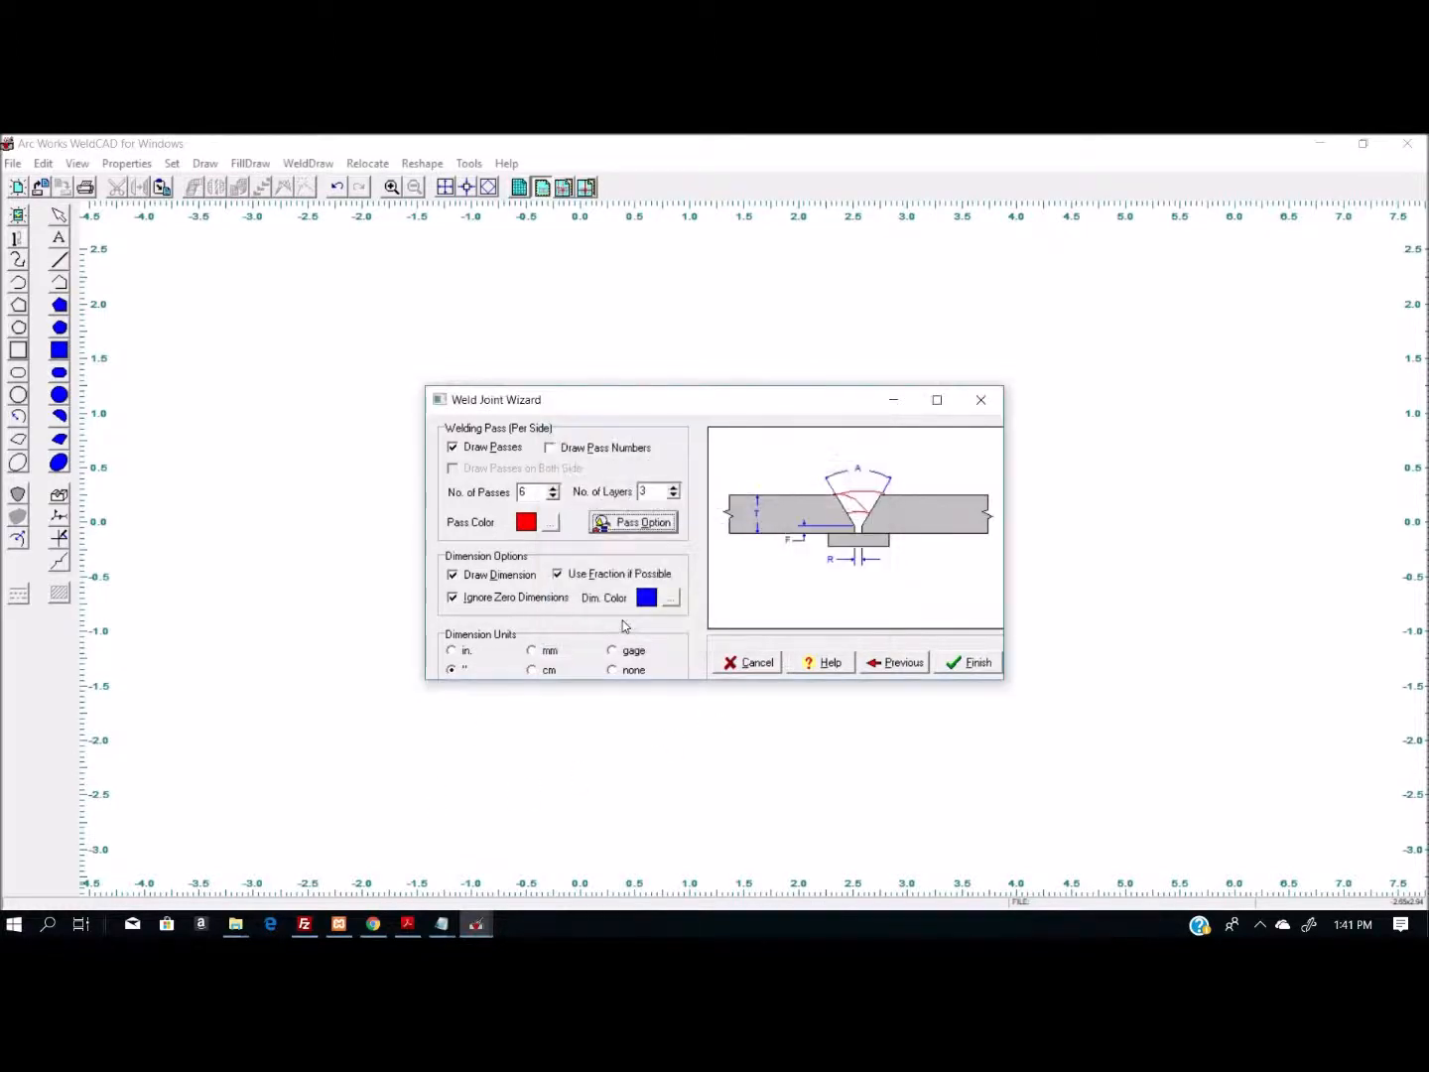
- Disable ignoring of zero dimensions, keeping the joint dimensions drawn and fractions enabled
click(454, 576)
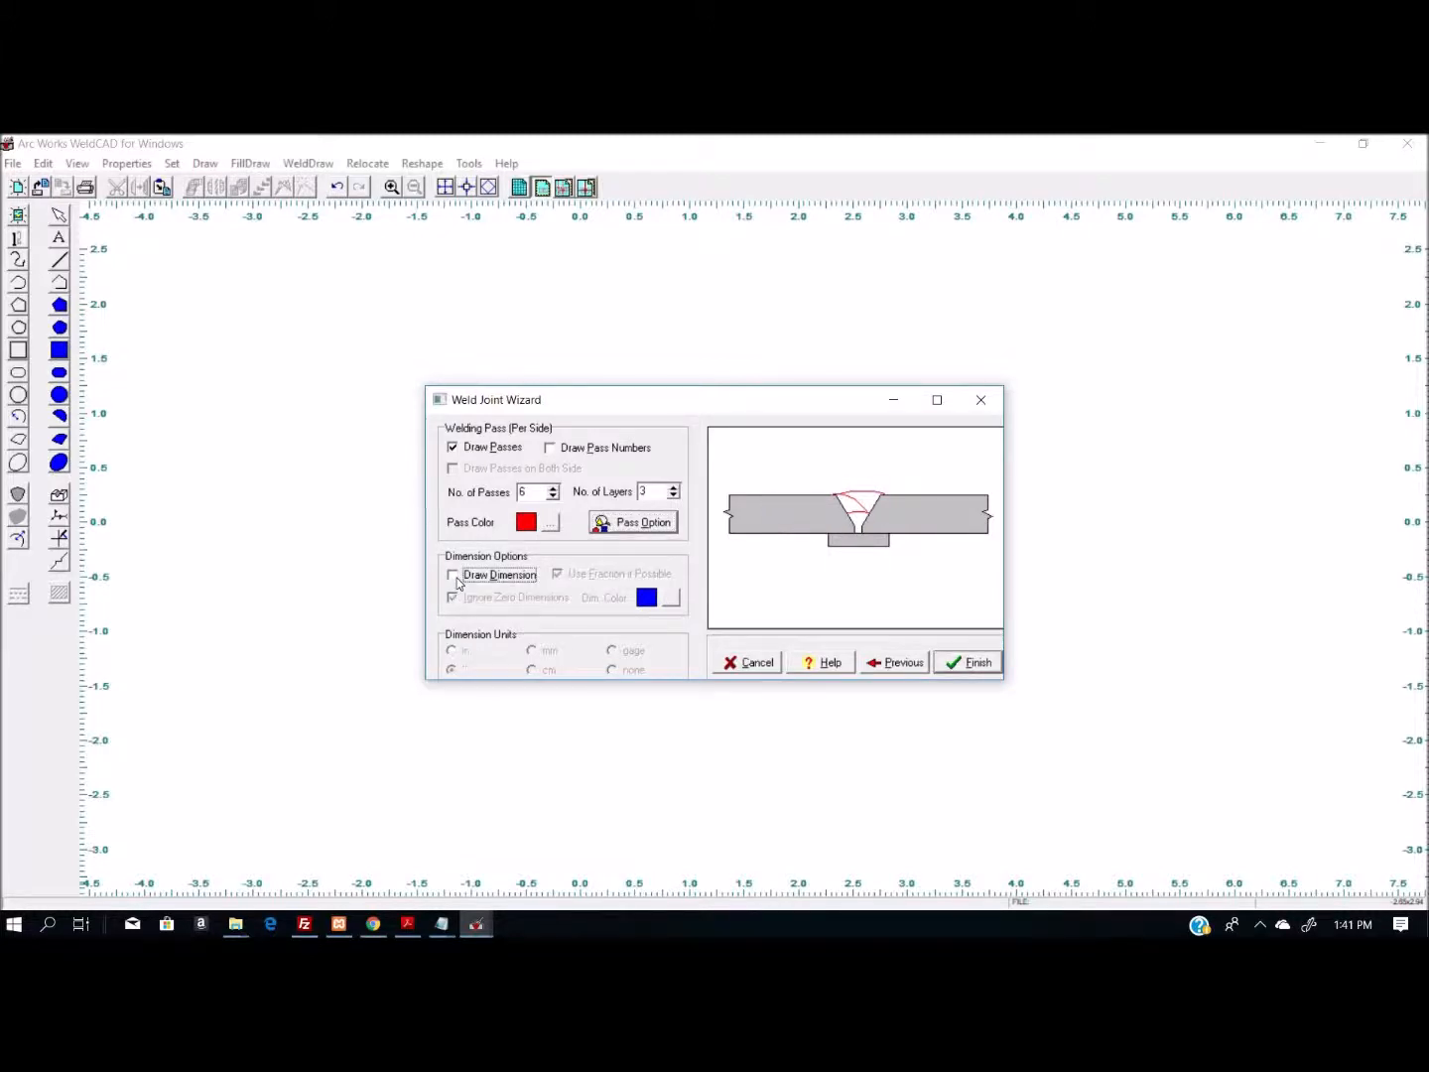
click(501, 576)
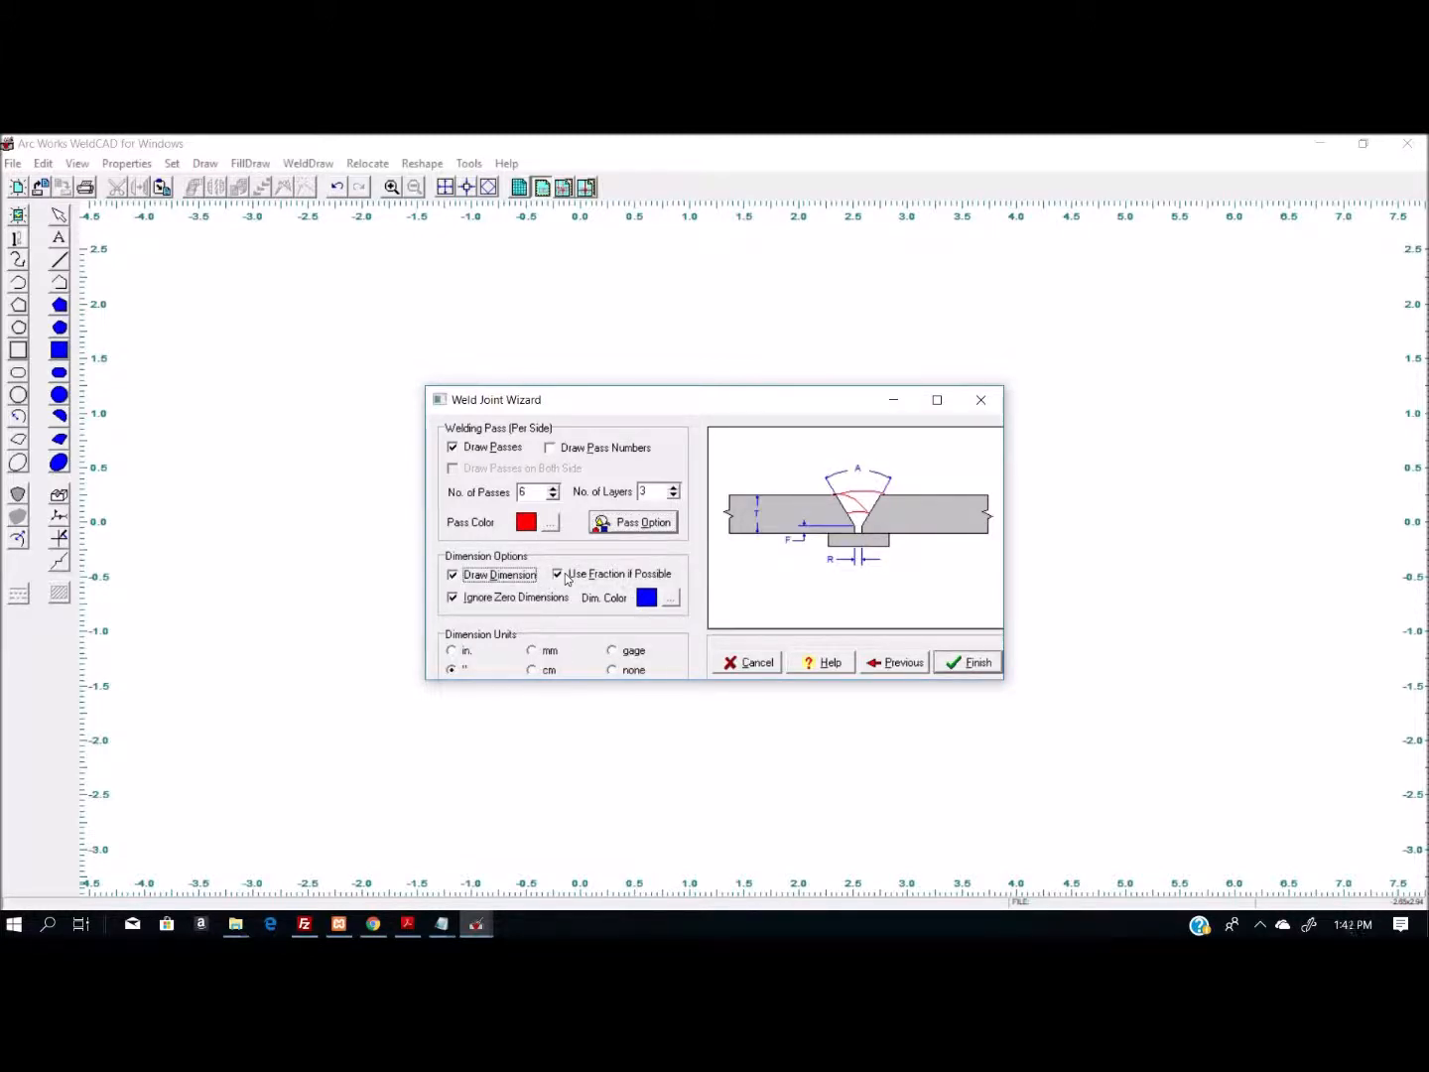
double_click(565, 574)
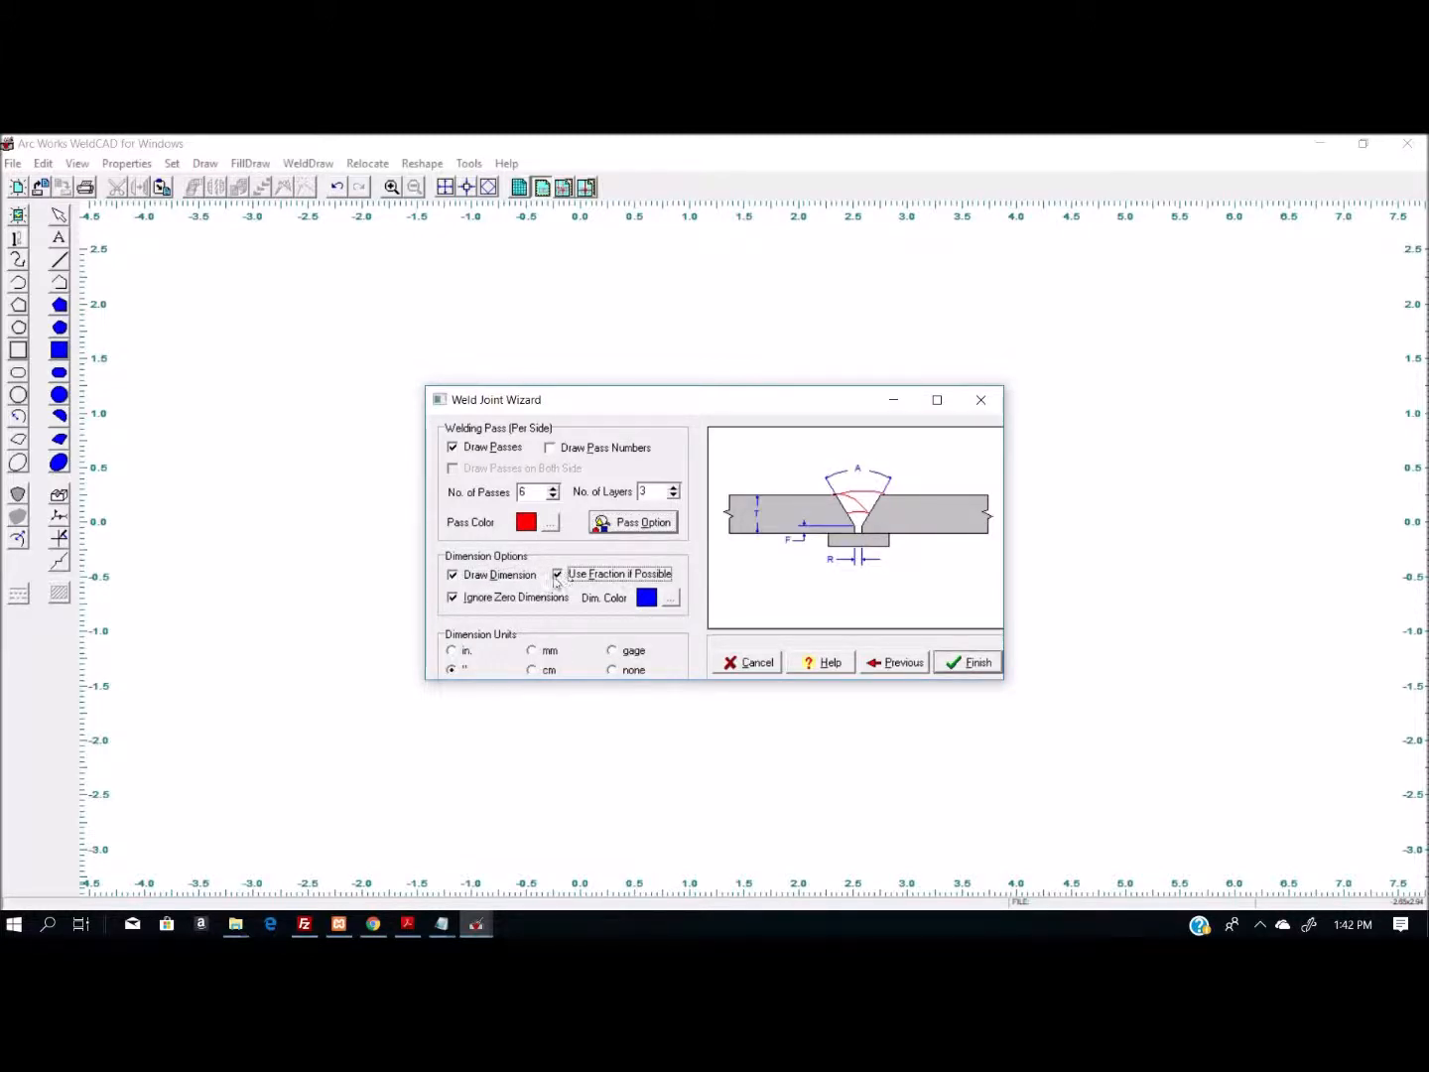
click(455, 597)
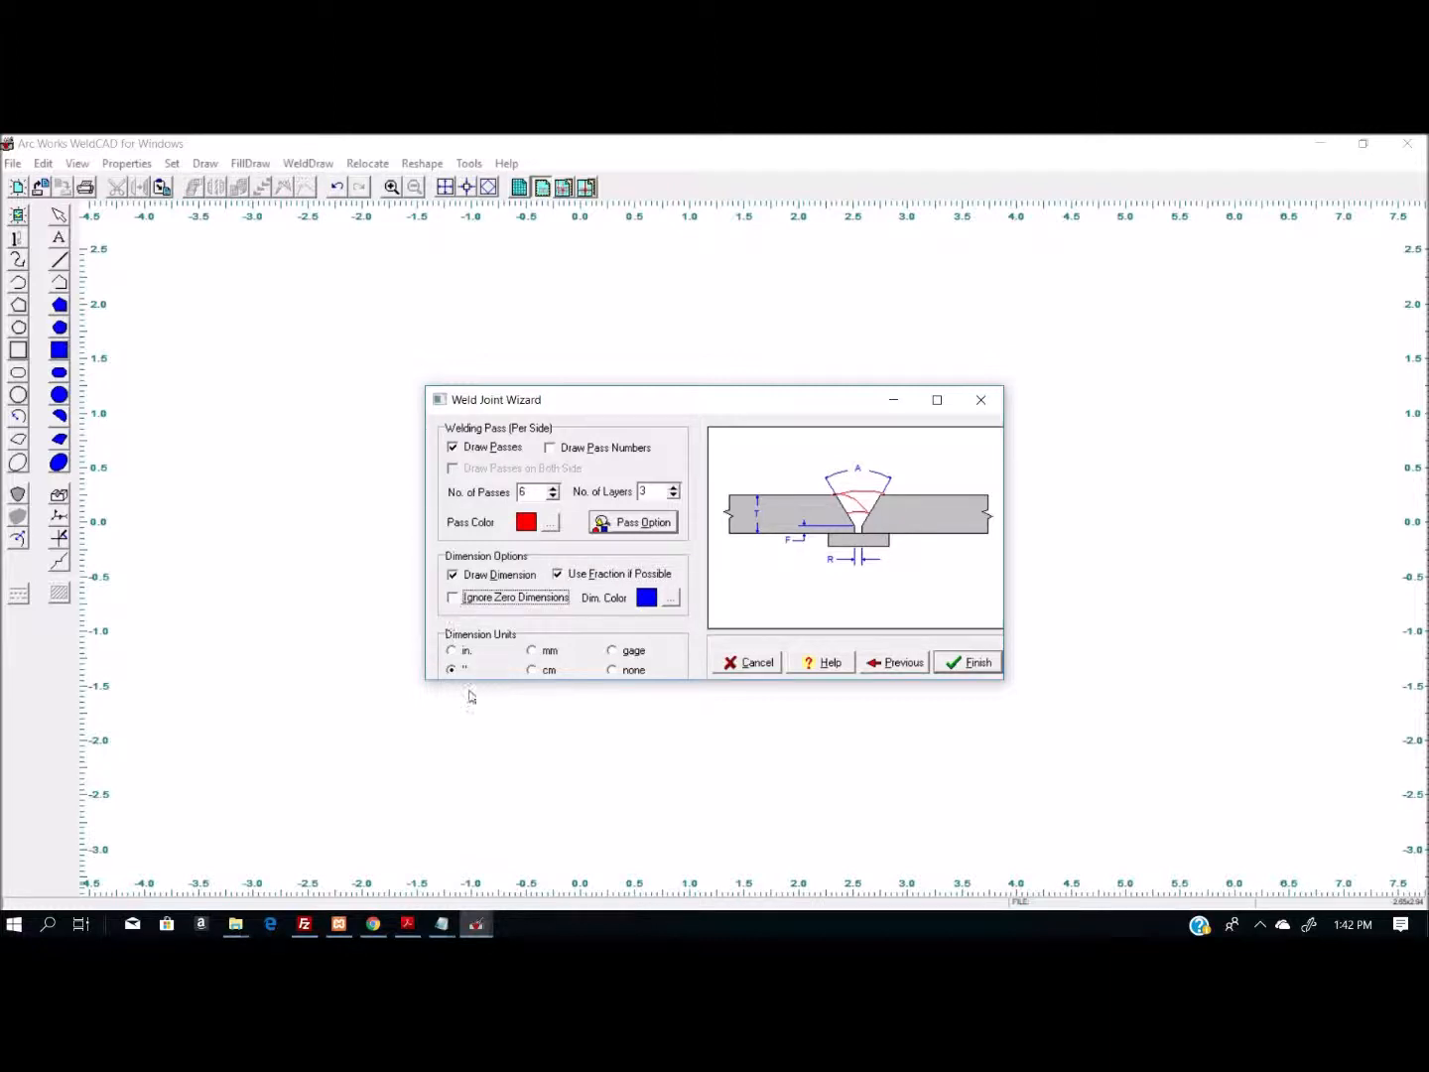
- Finish the joint definition and place the joint in the drawing centred at about -0.7, 1.5
click(978, 663)
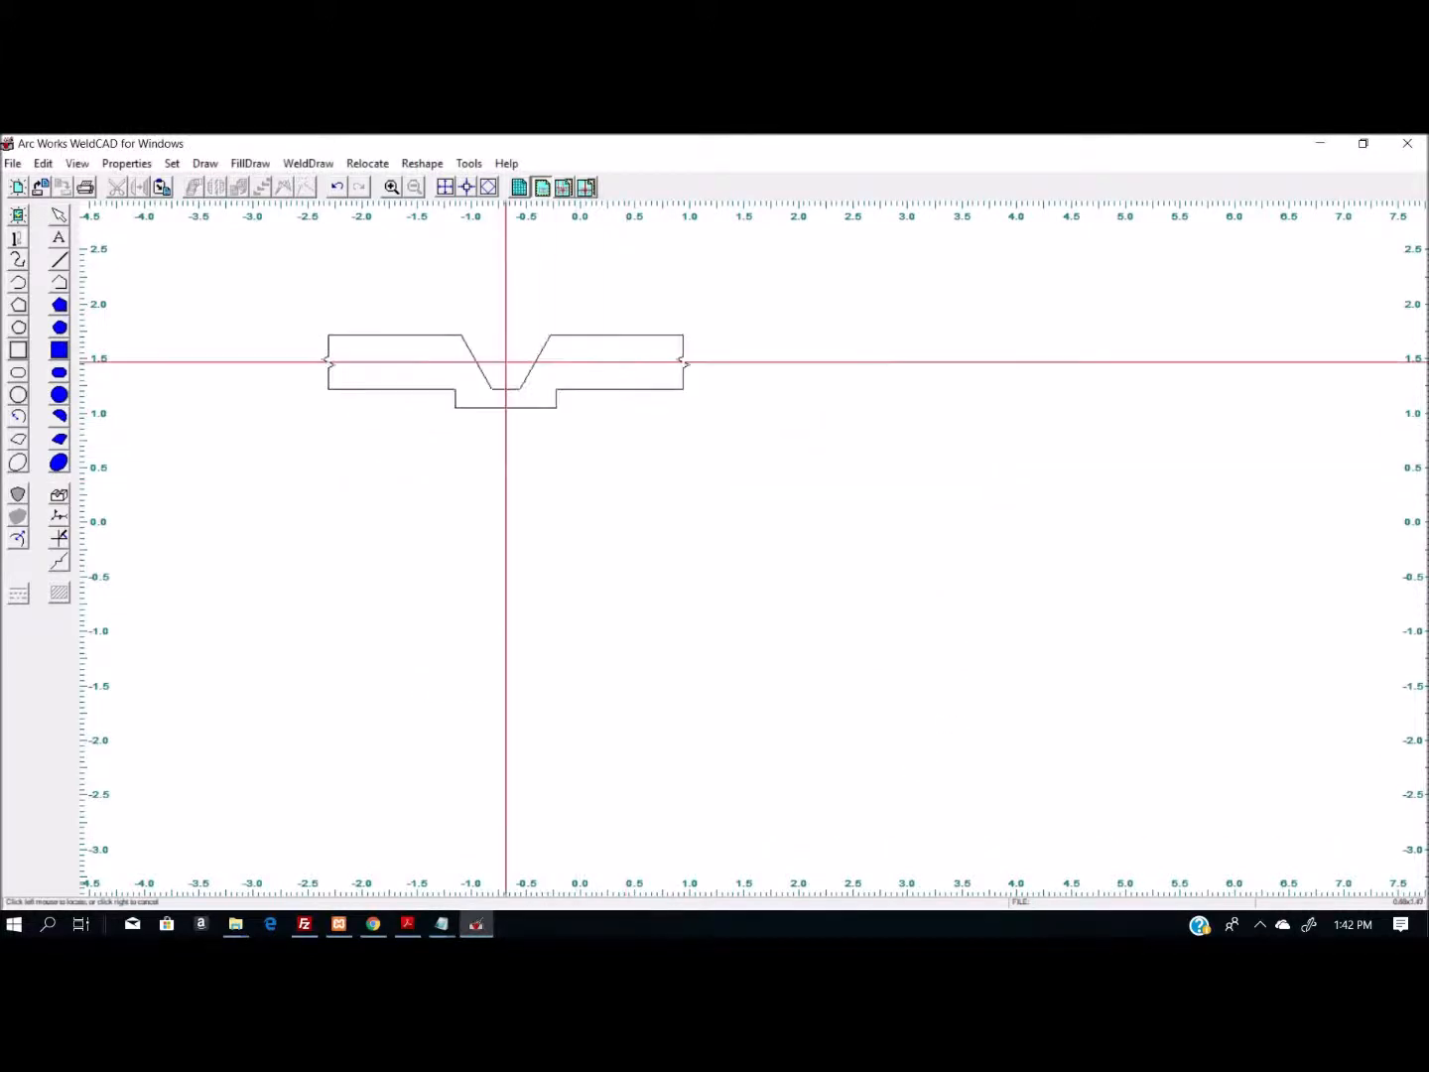
click(505, 359)
click(182, 606)
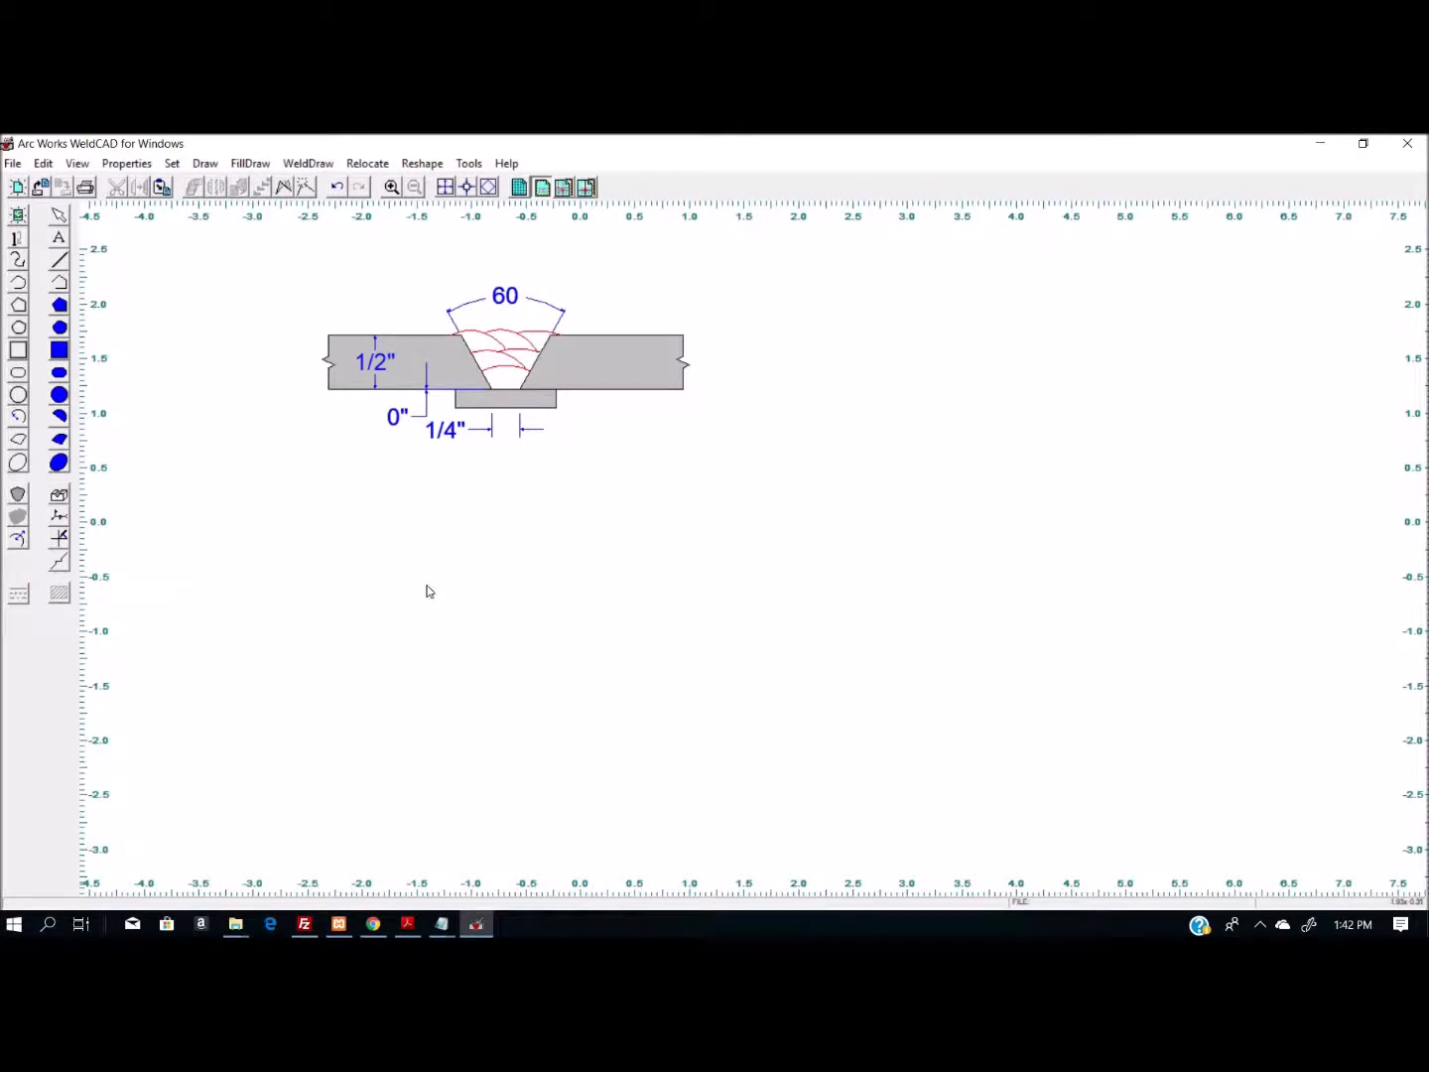
- Edit the placed joint so that zero dimensions are ignored, removing the root face dimension from the drawing
double_click(444, 365)
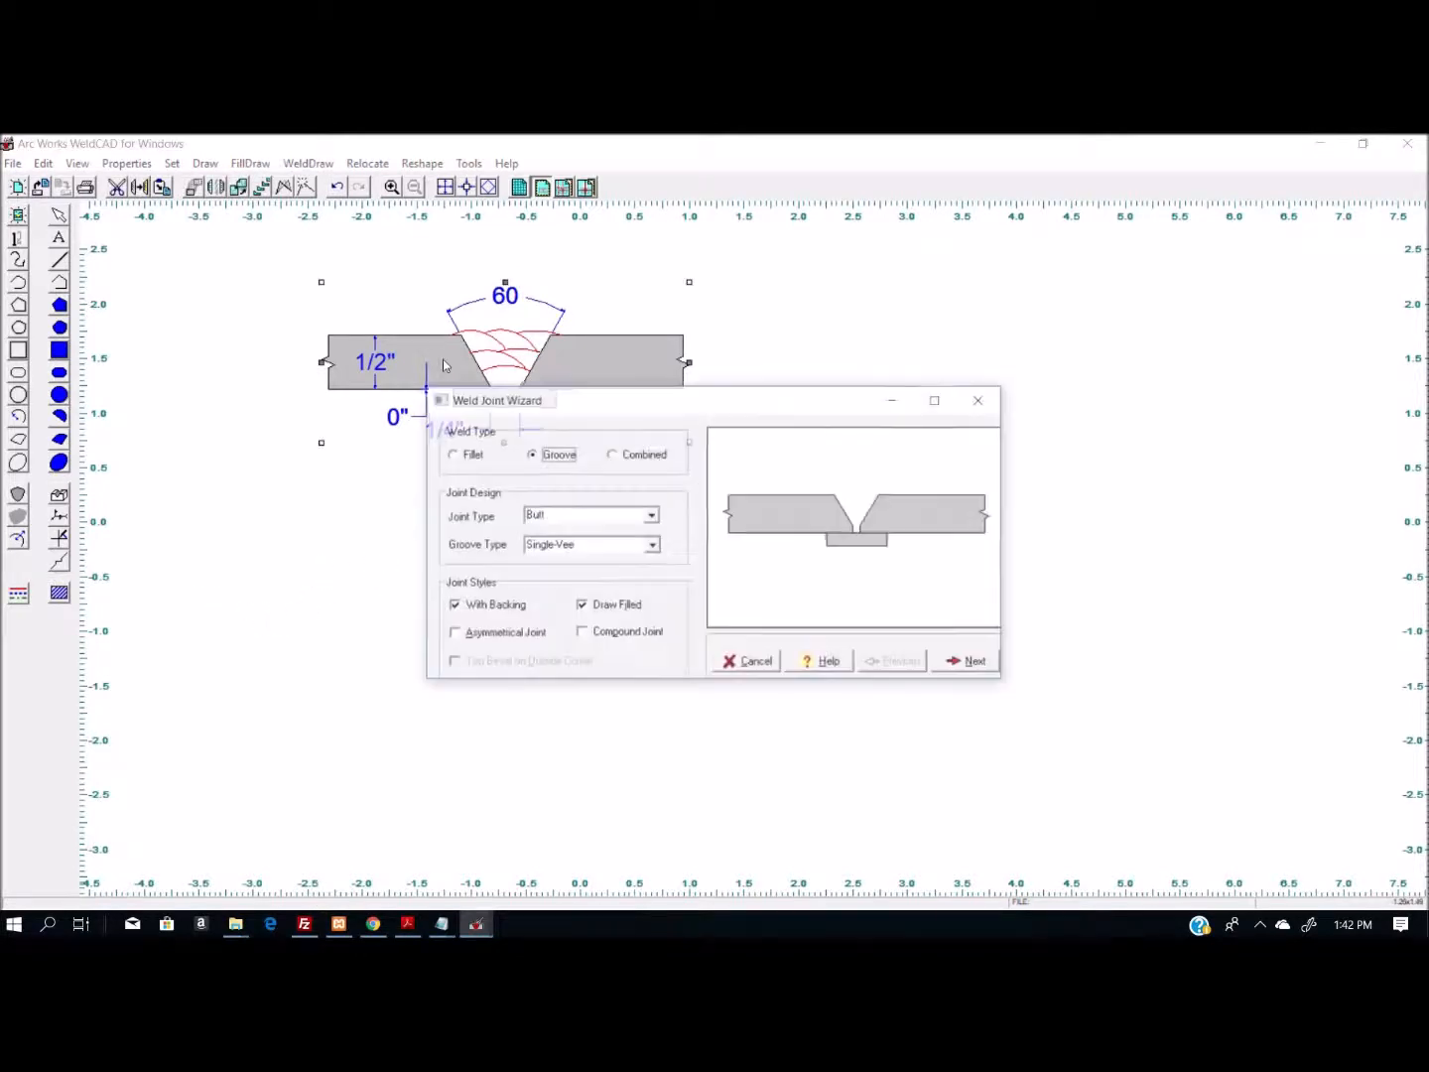
click(977, 662)
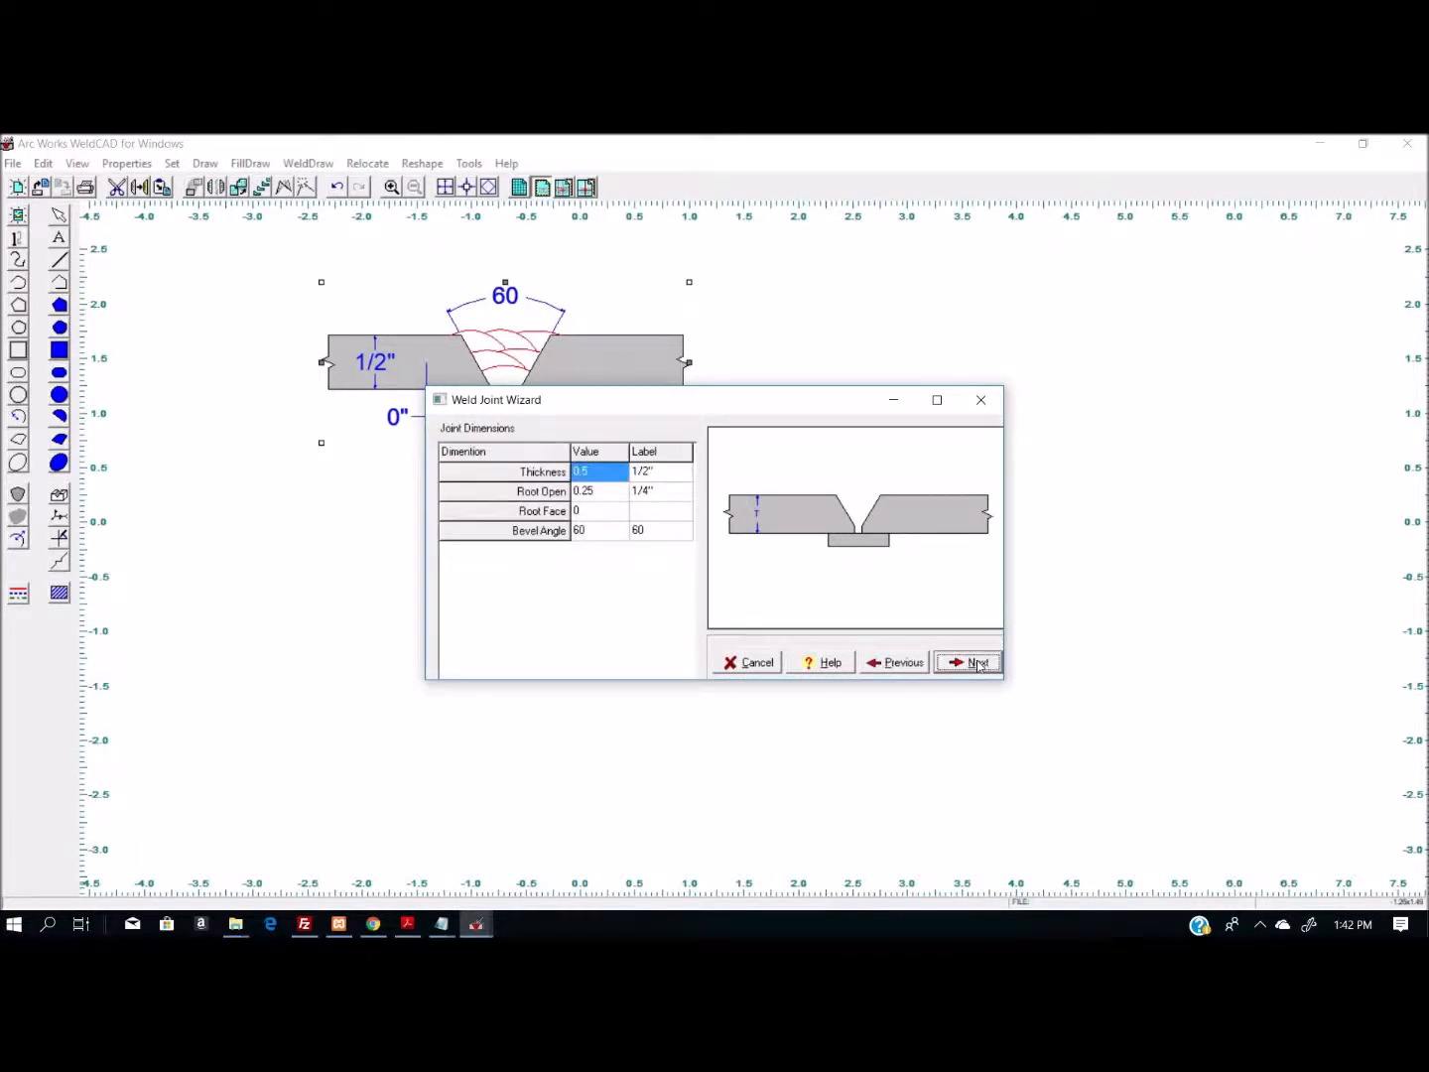
click(978, 664)
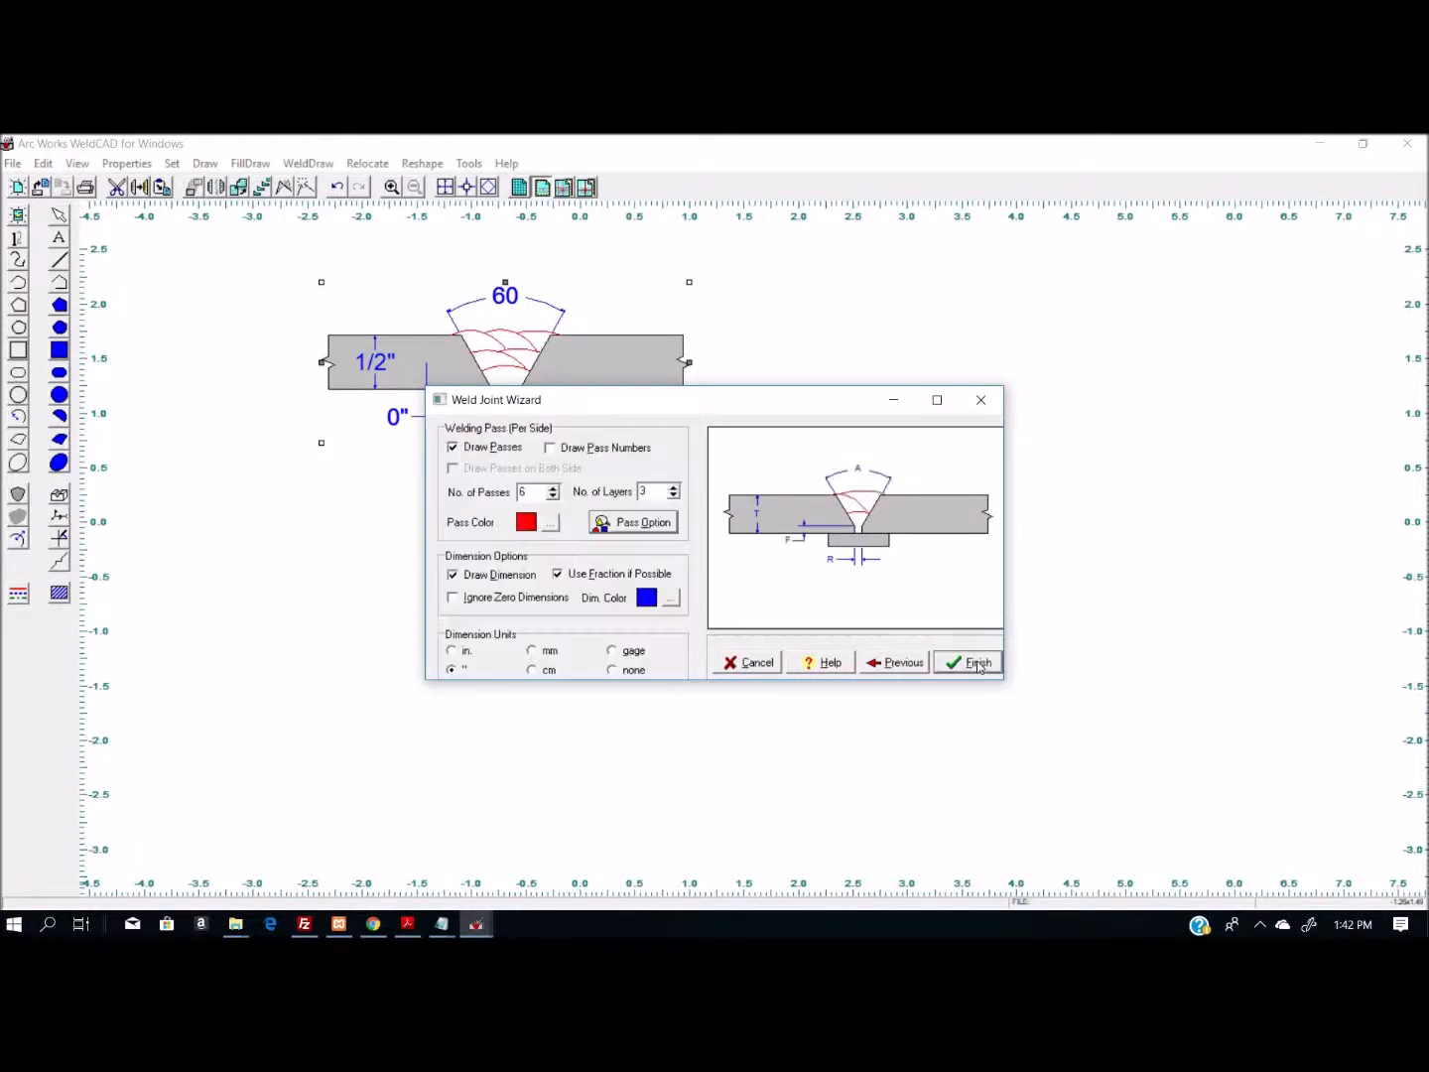
click(452, 600)
click(977, 664)
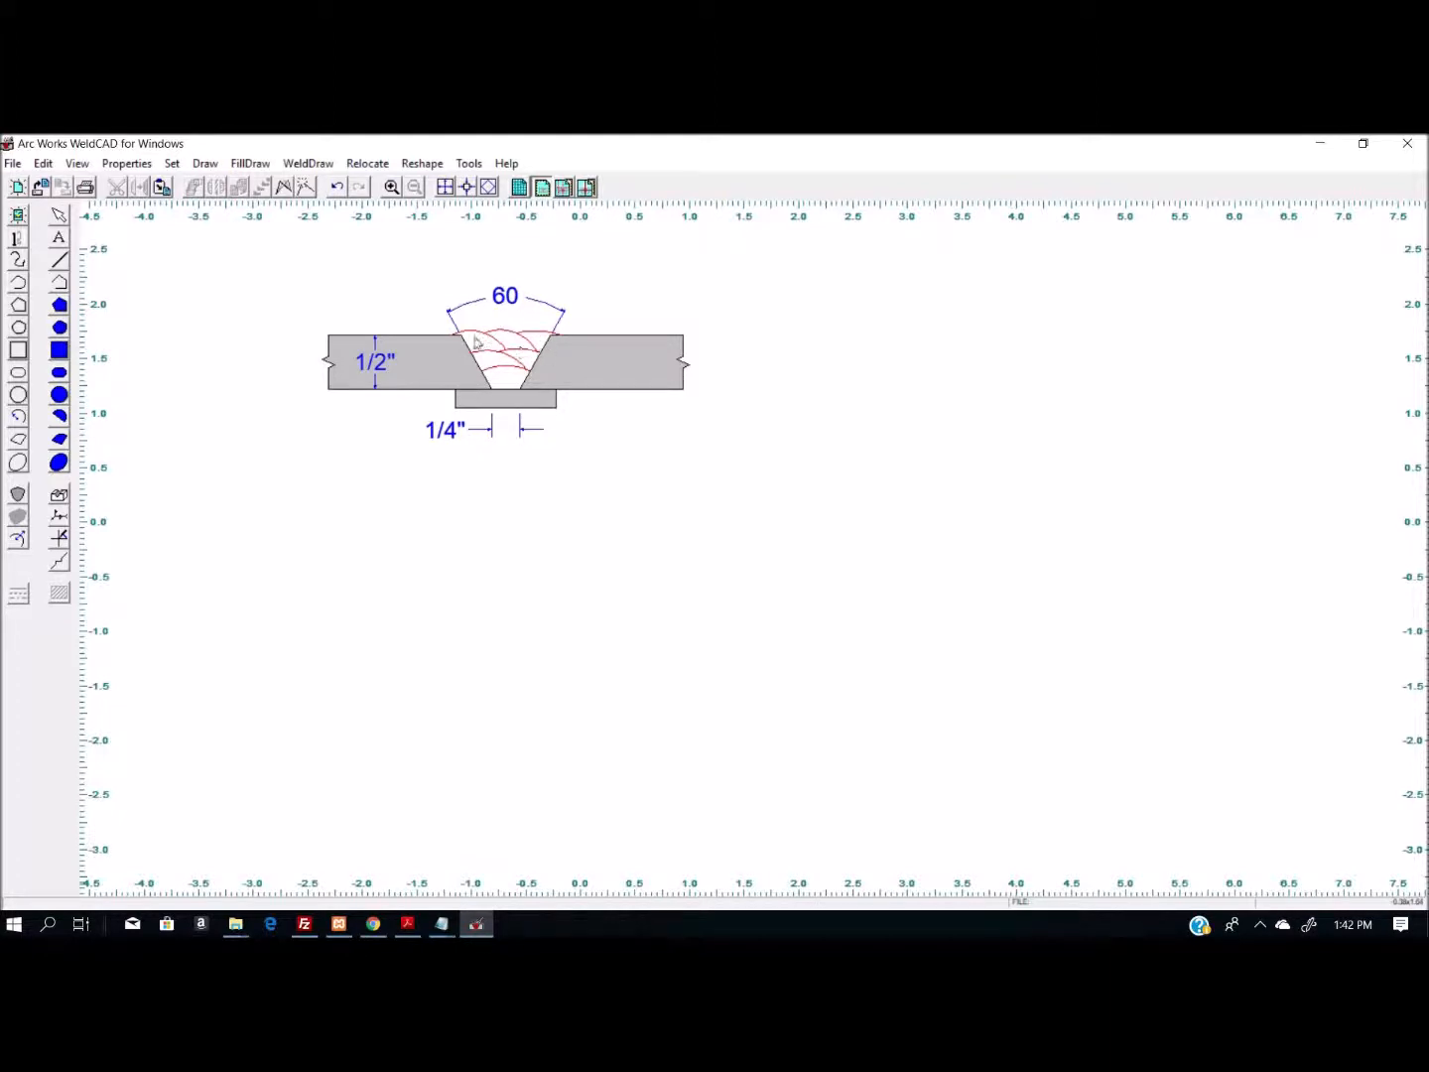
click(14, 163)
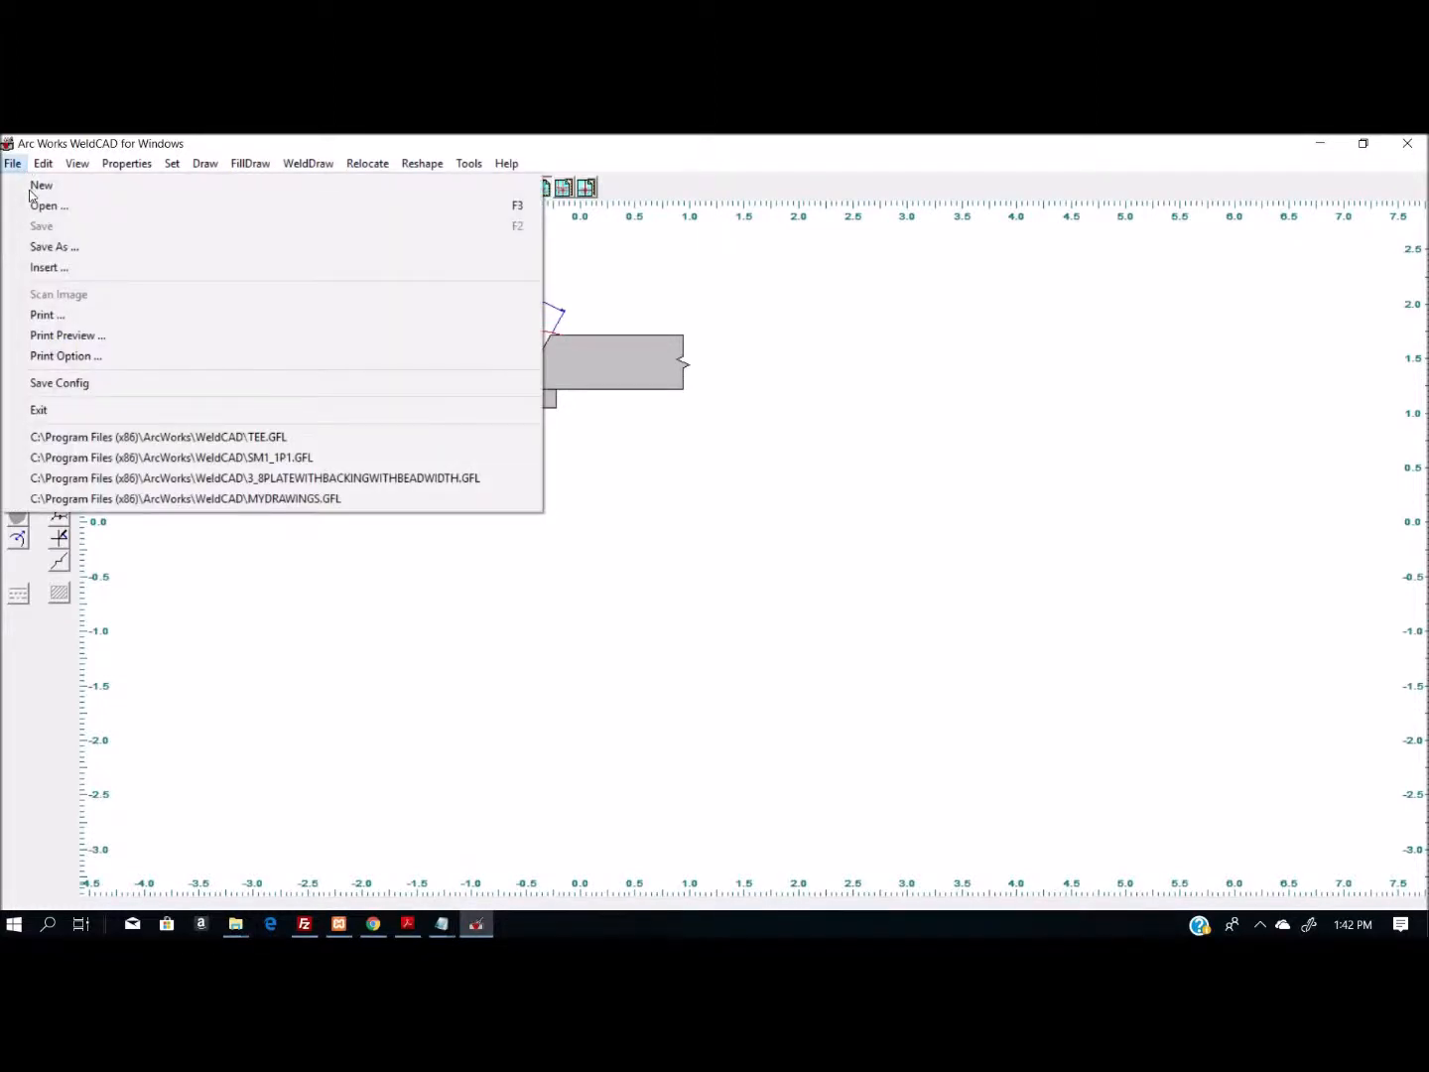
click(45, 247)
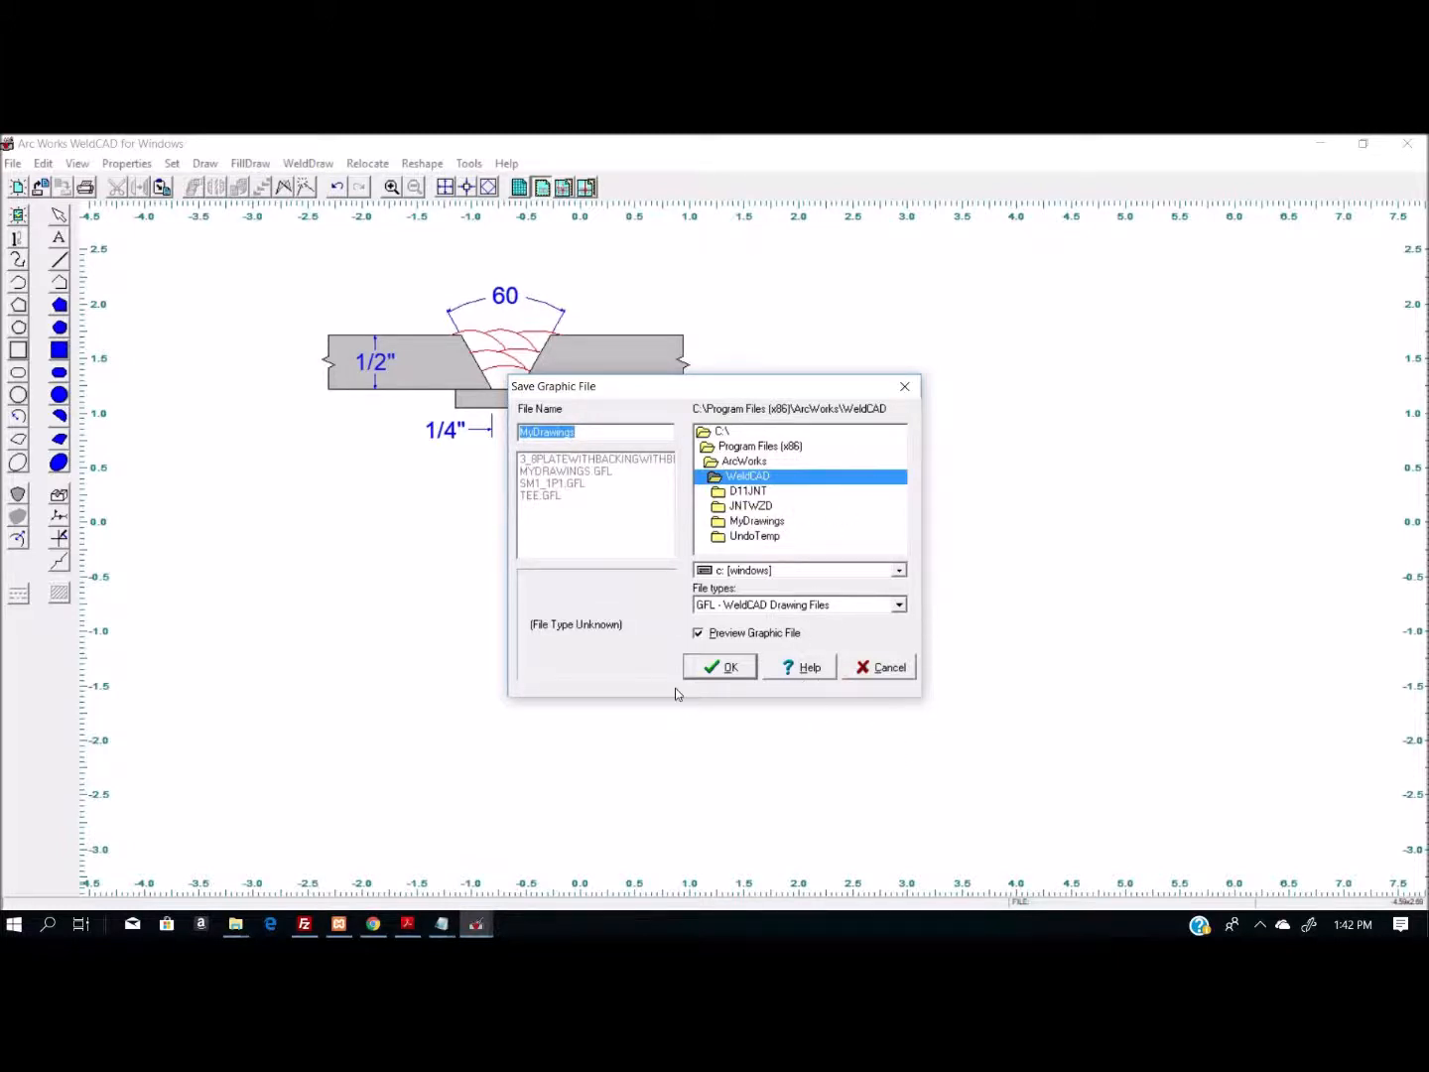
click(874, 671)
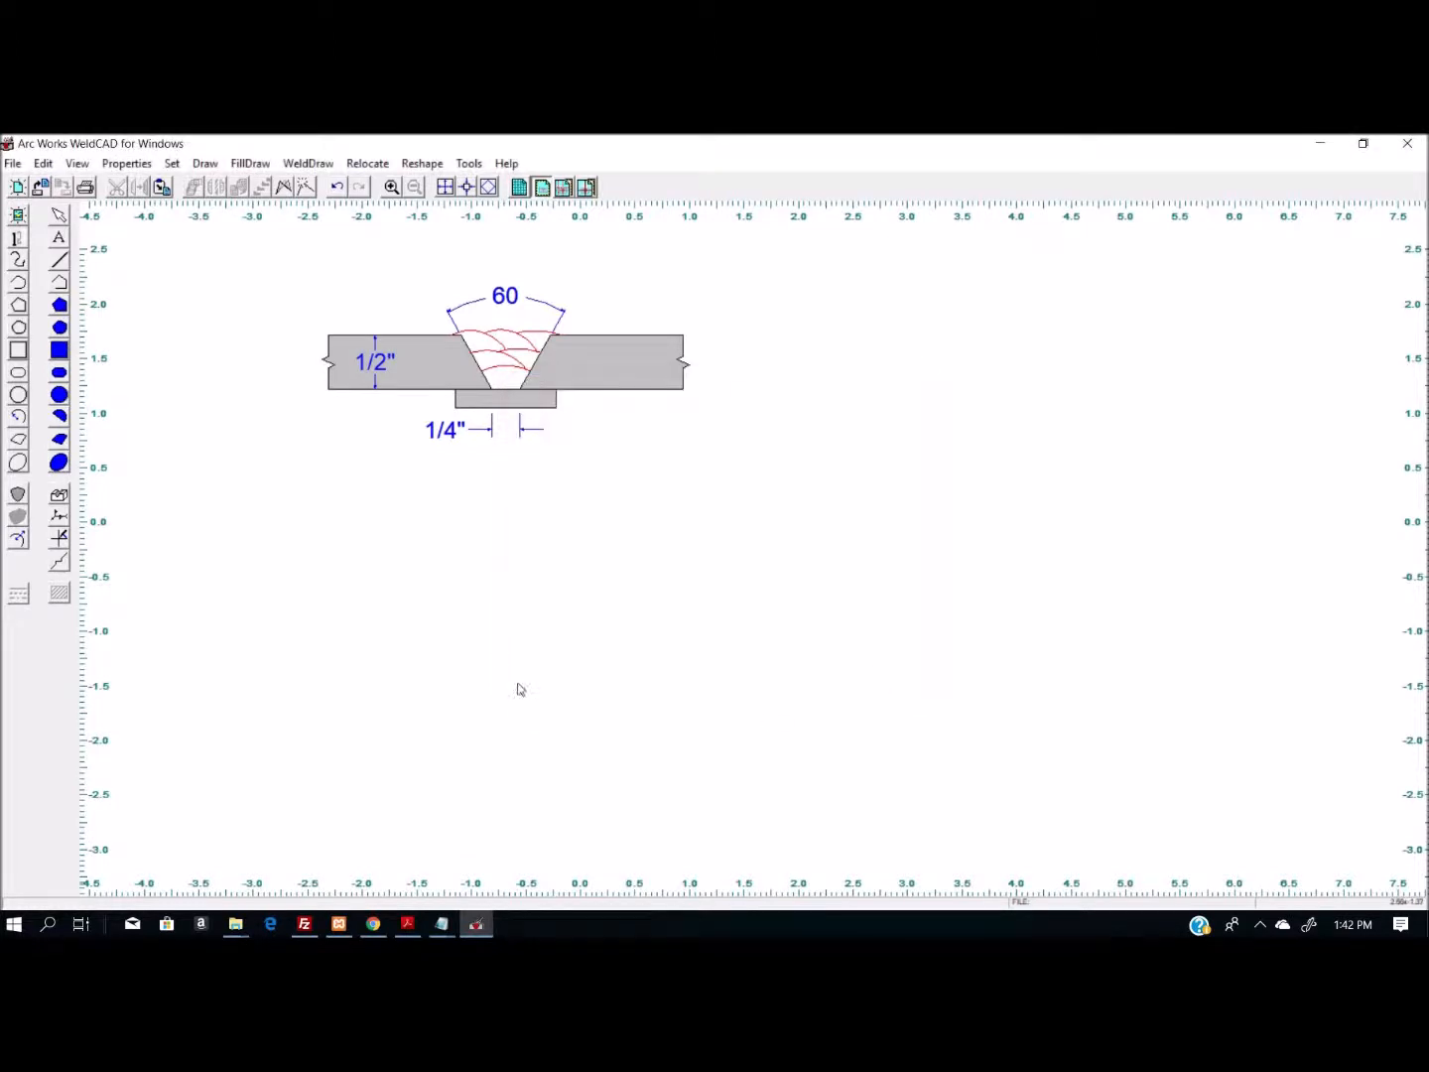
- Copy the entire weld joint drawing and switch to the M-2-GTAW-SMAW-D1.1-2015 form in Adobe Acrobat Reader
drag(819, 574, 821, 574)
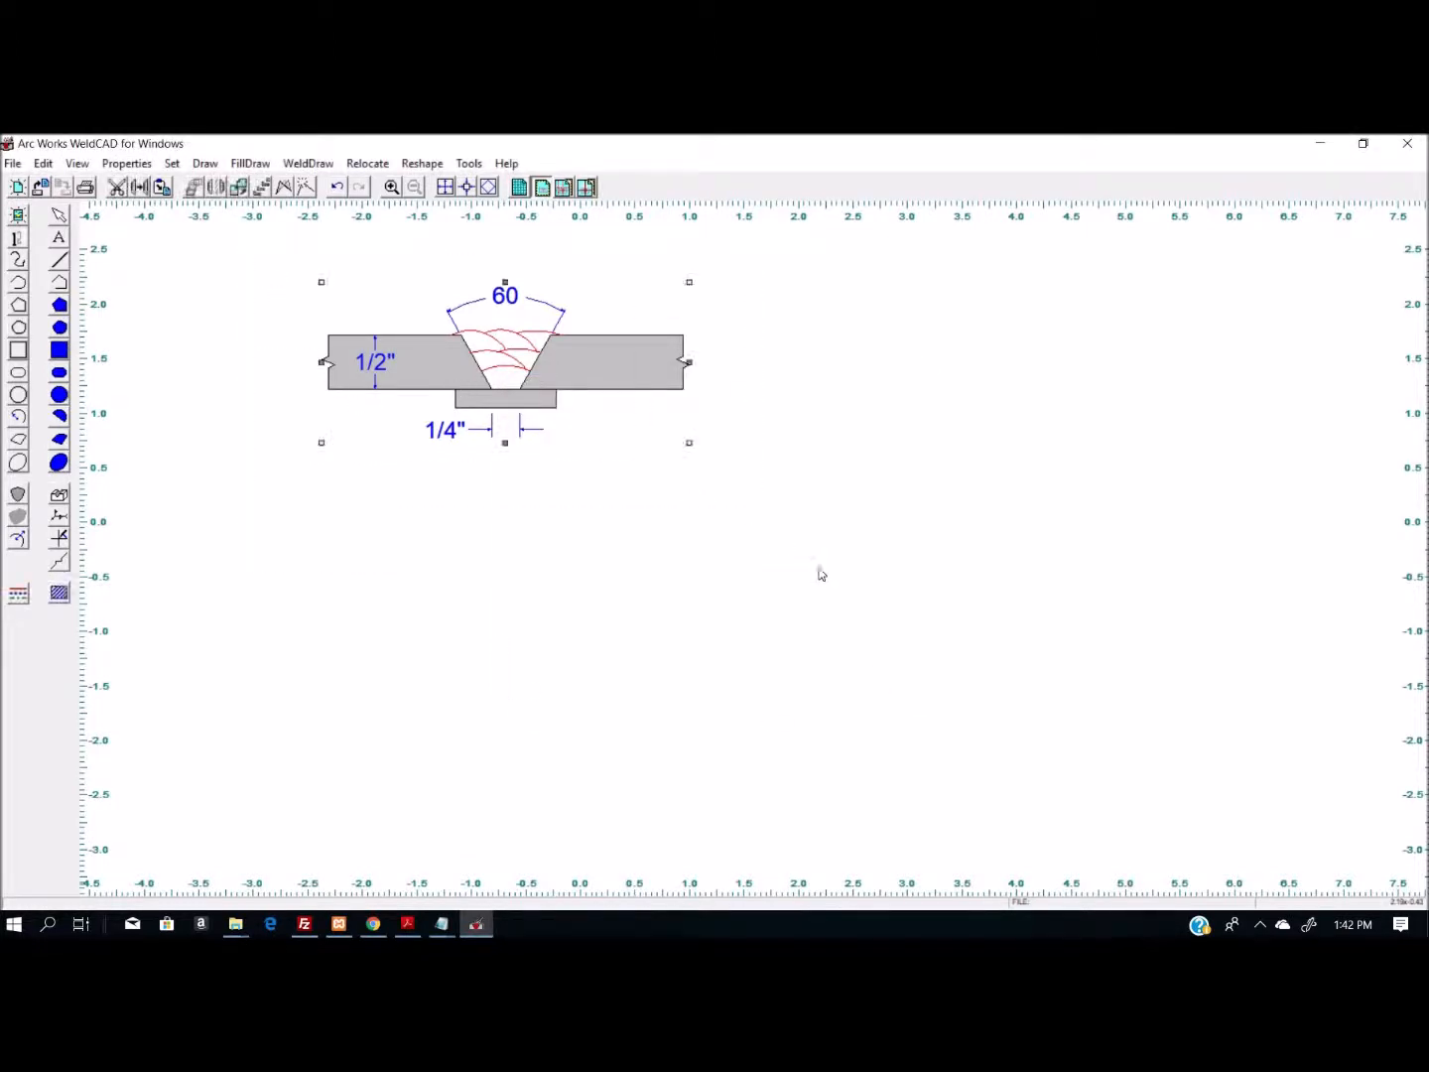
right_click(616, 357)
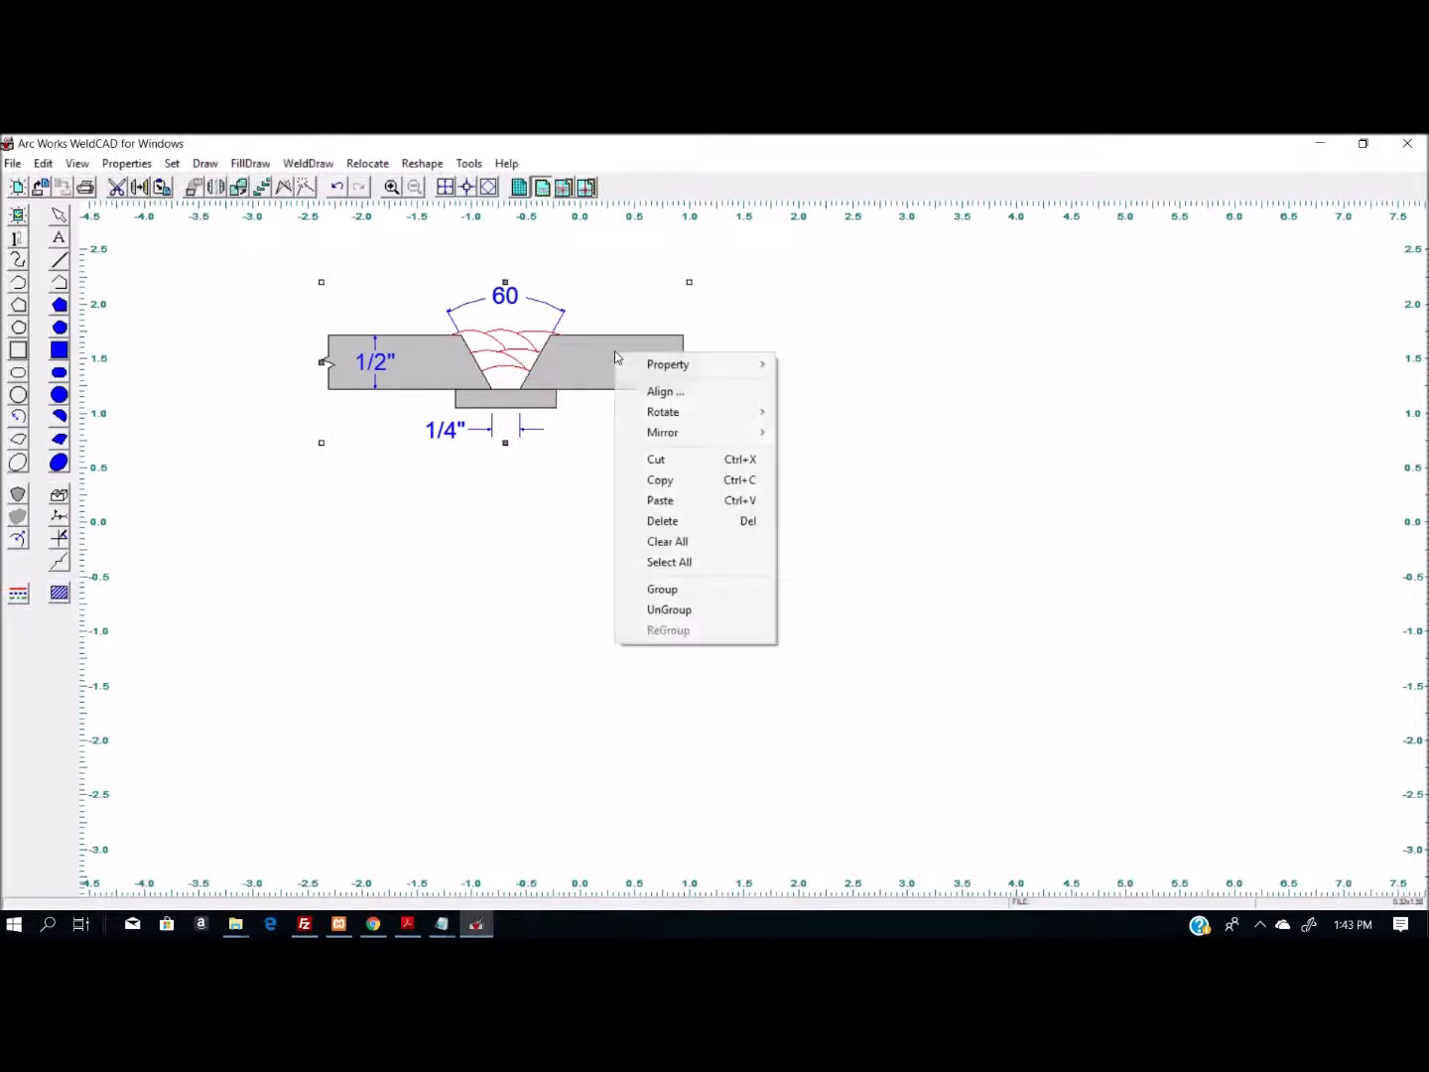
click(660, 481)
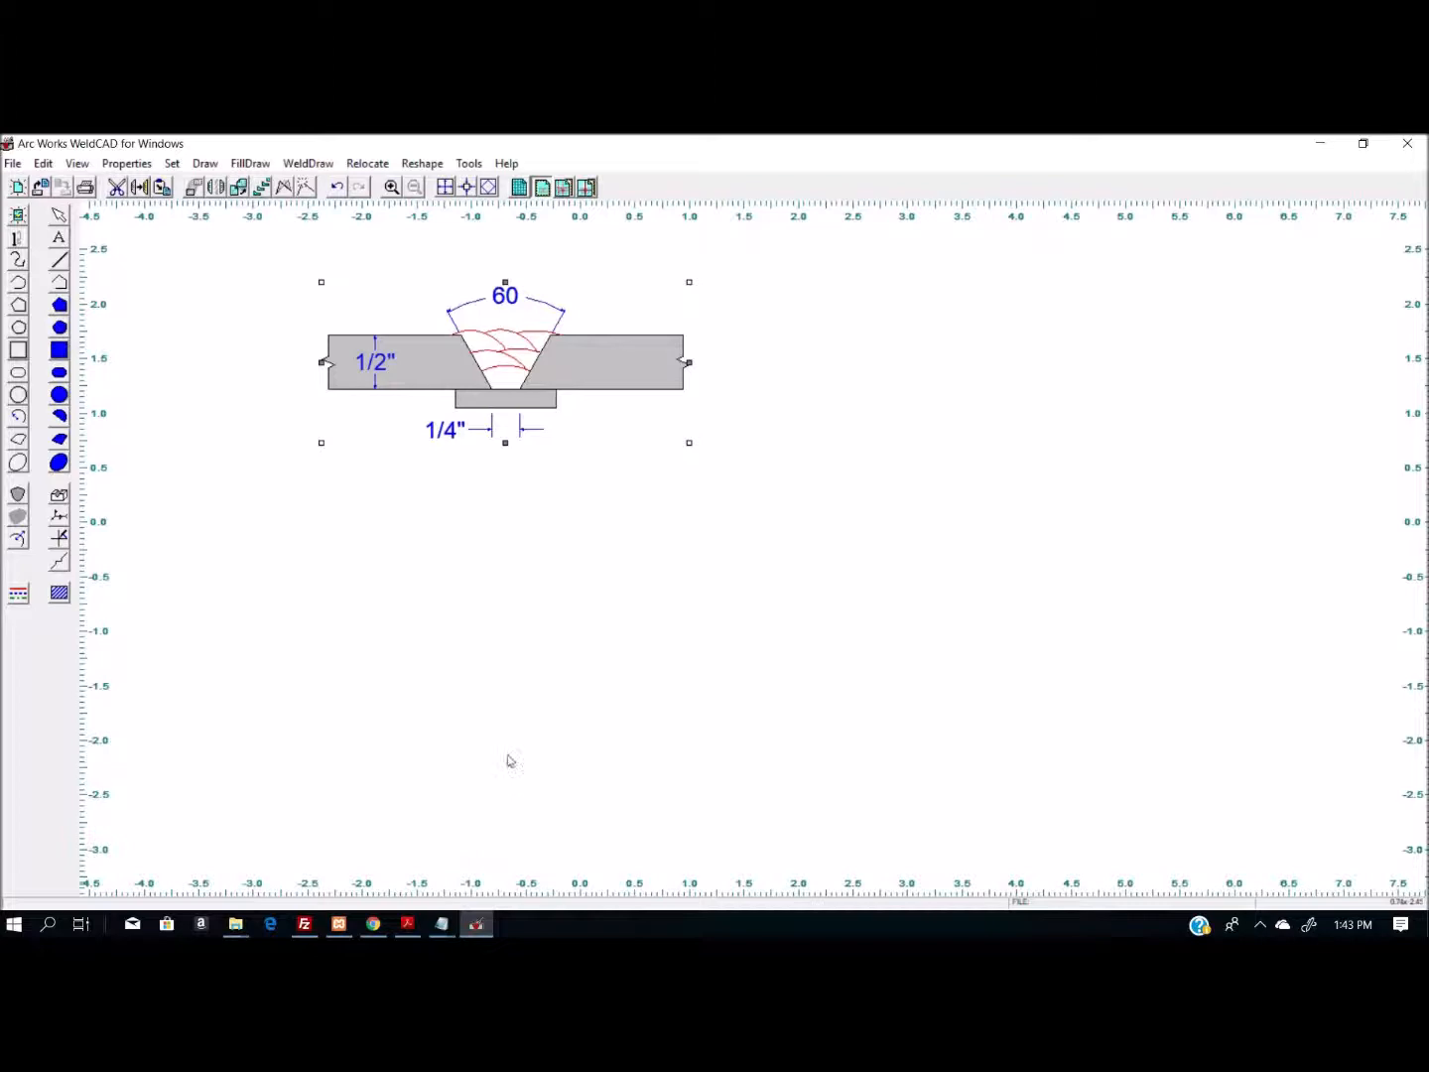
click(407, 924)
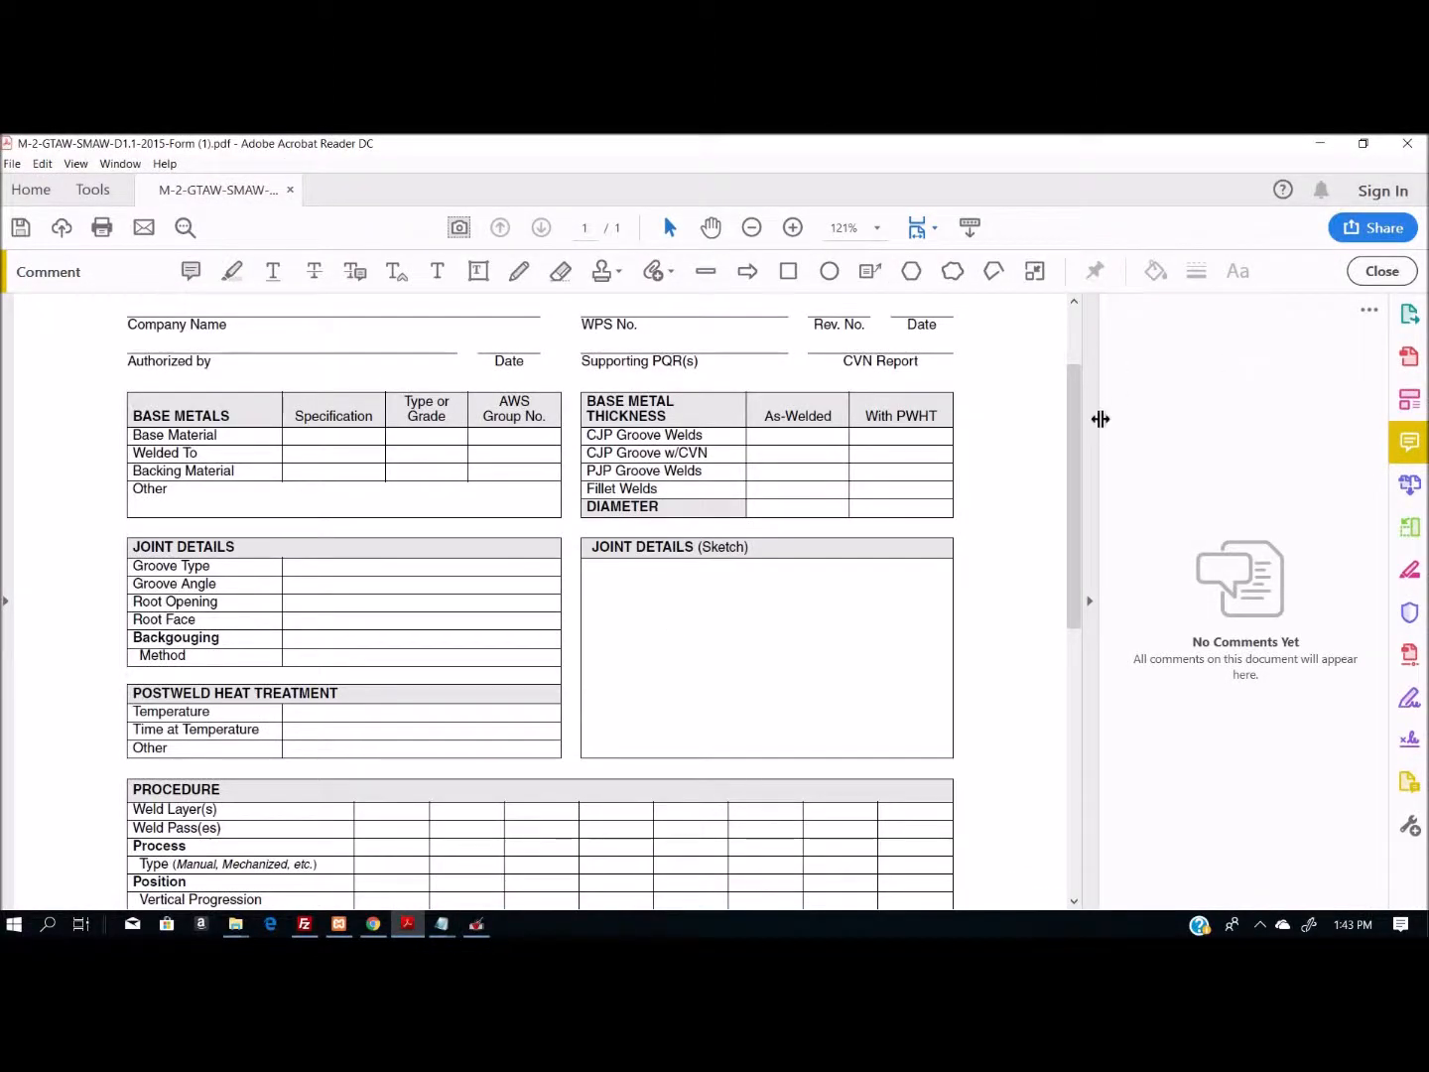
- Paste the copied weld joint drawing onto the WPS form page
drag(1077, 401, 1014, 417)
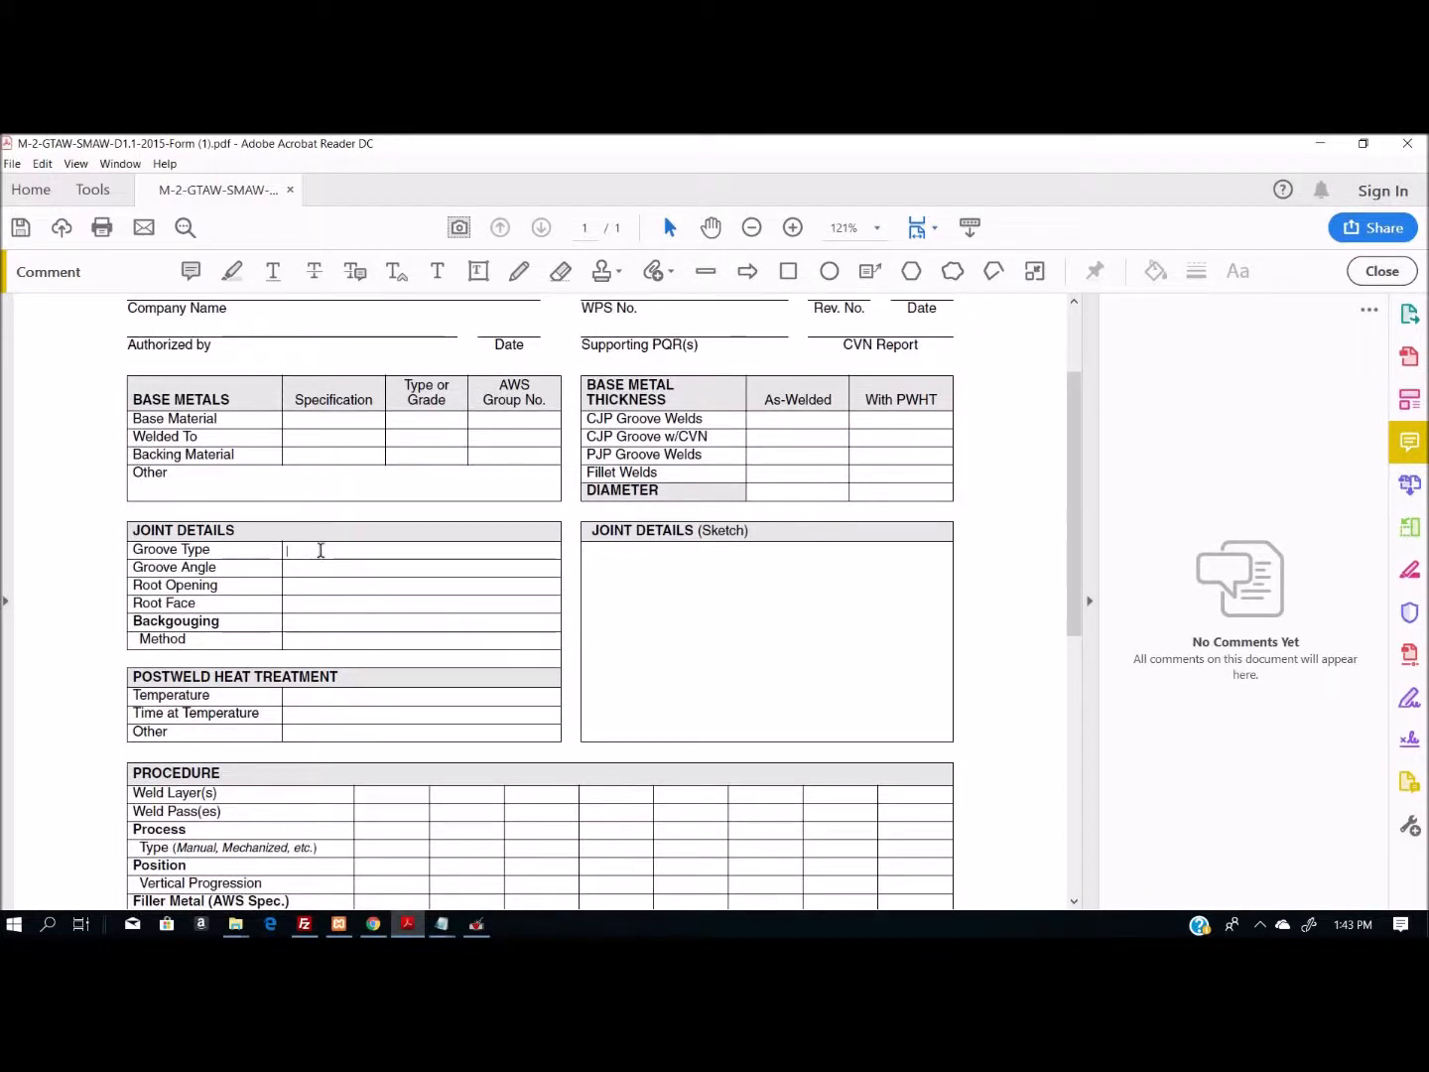
click(42, 164)
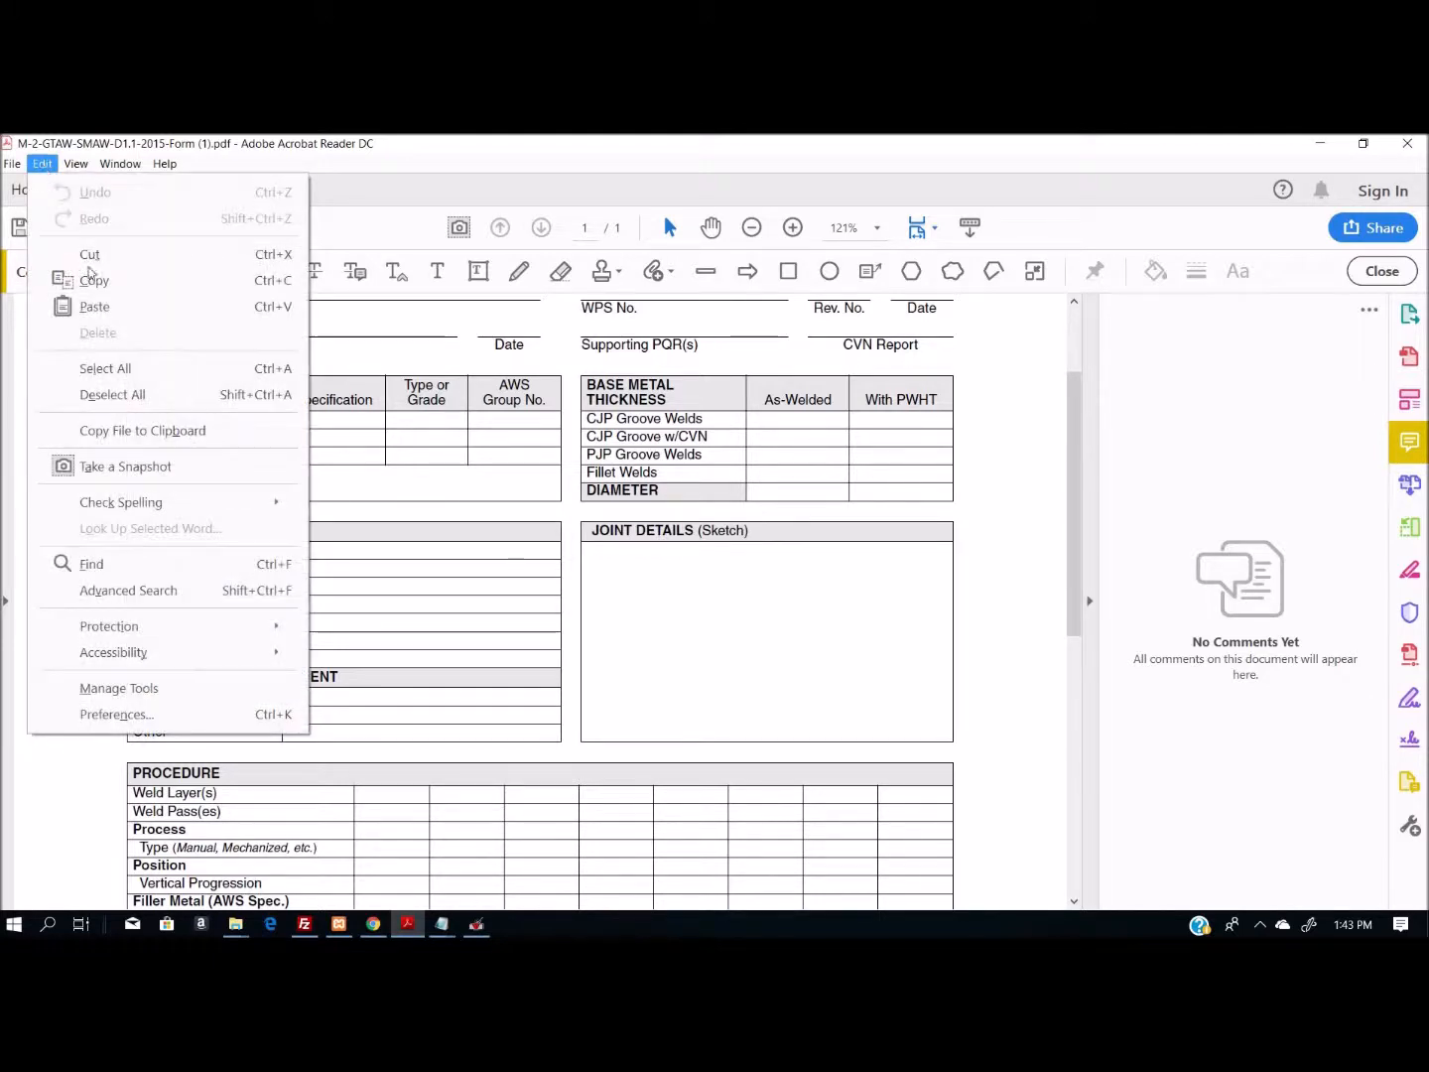
click(104, 308)
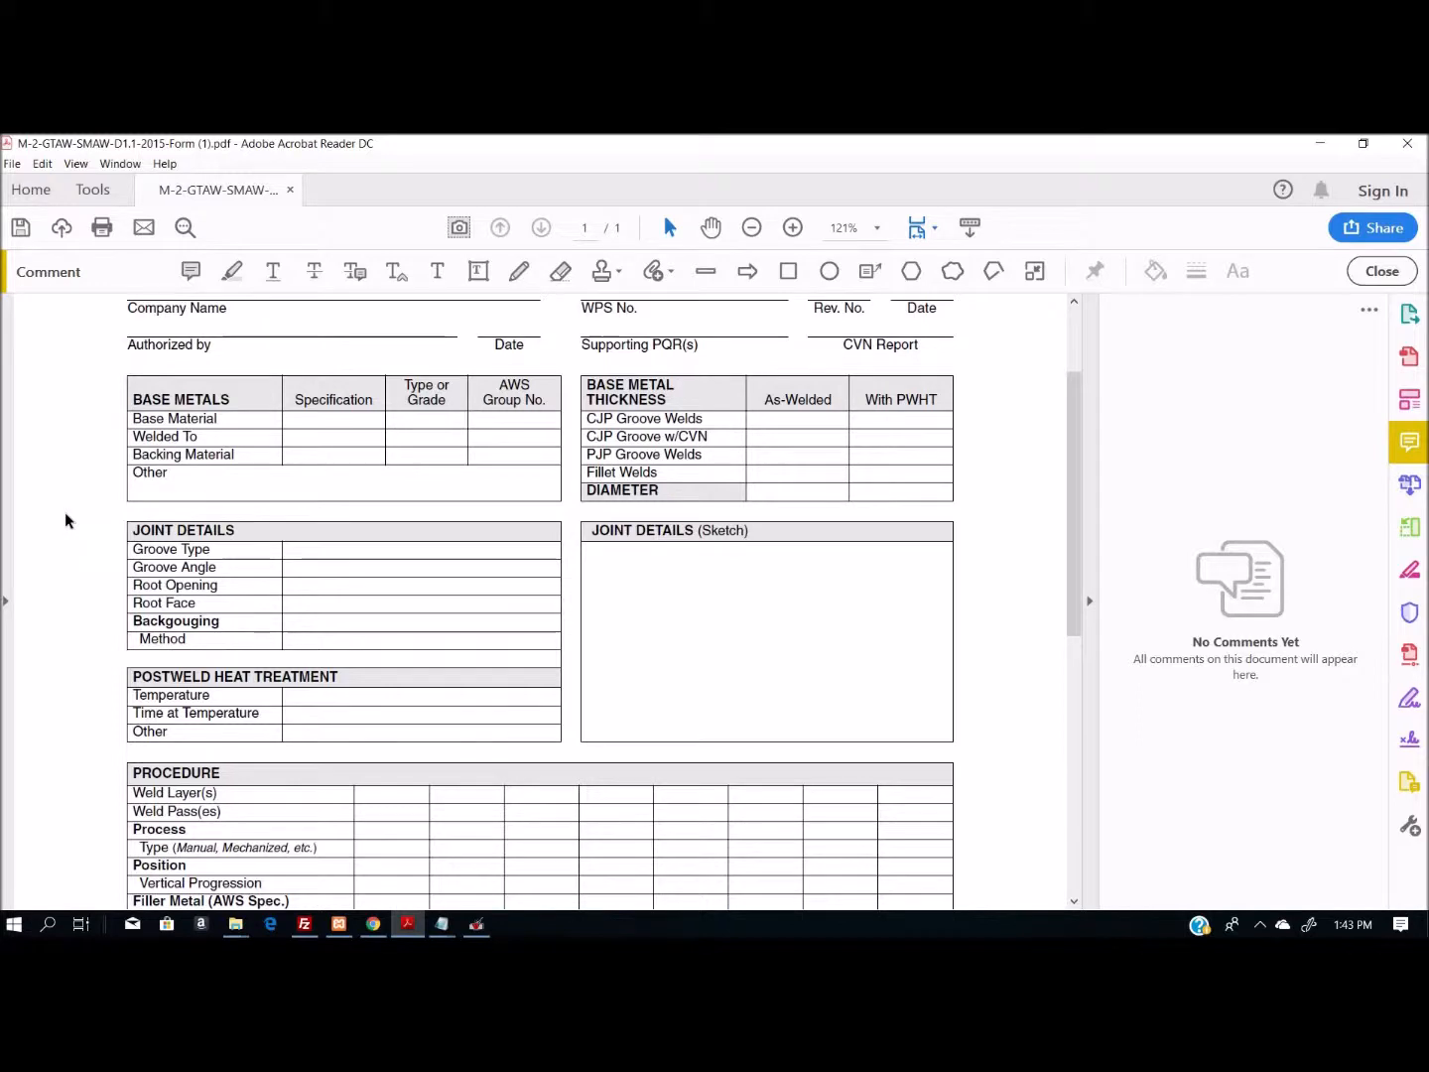
click(43, 163)
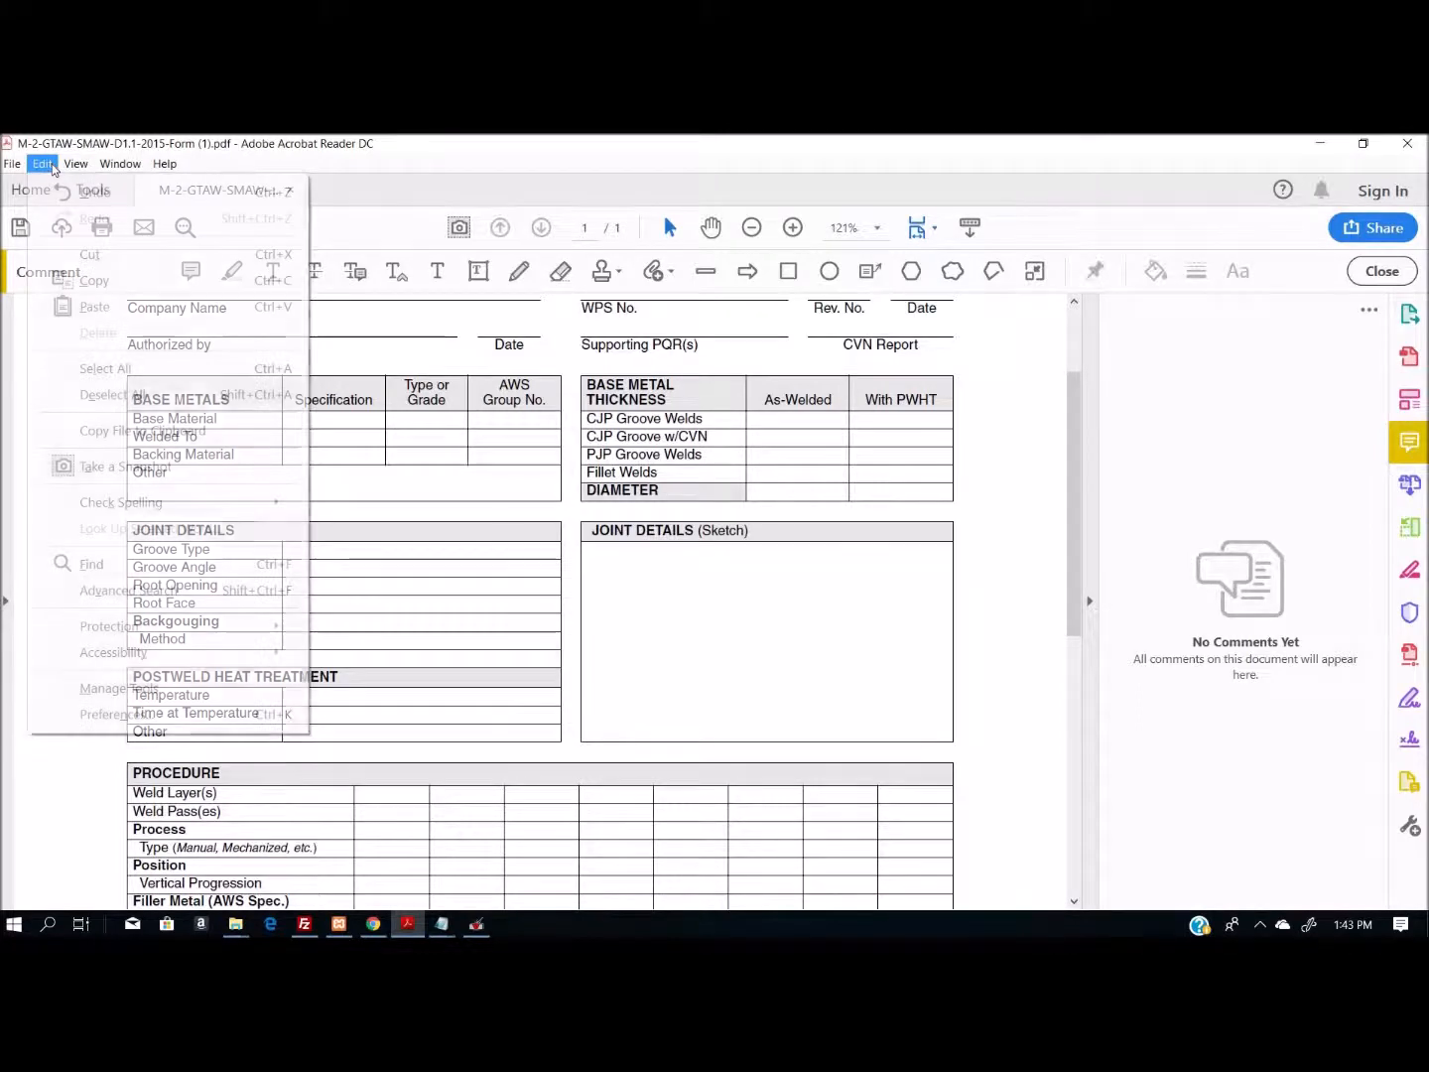
click(95, 307)
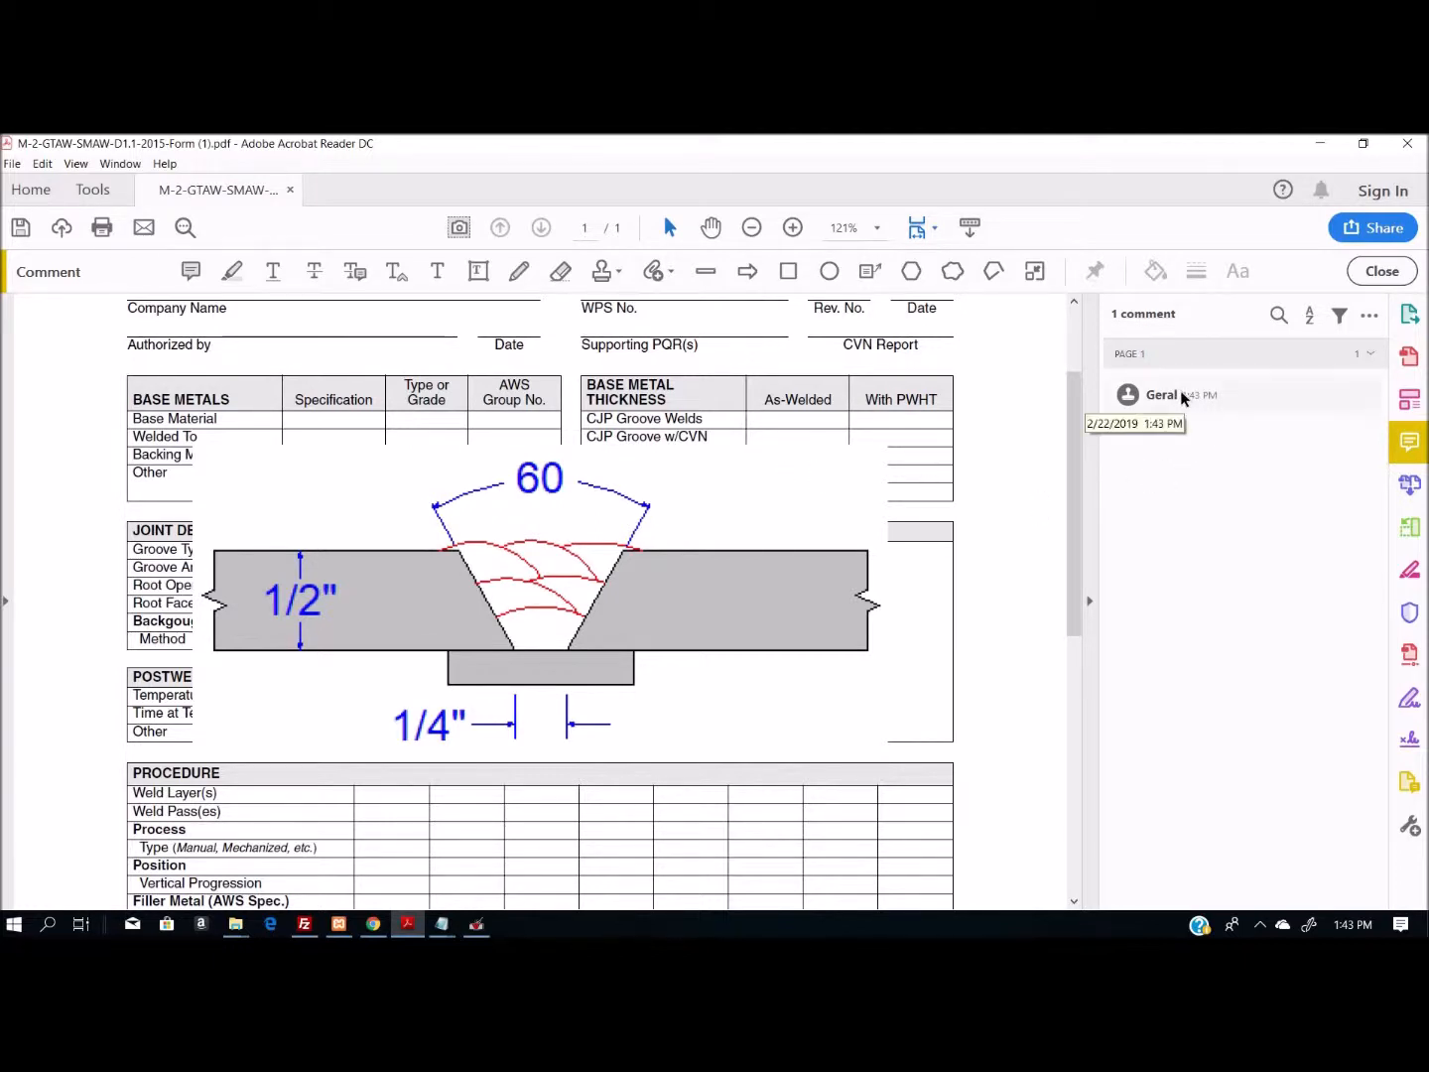
- Shrink the pasted weld joint drawing and move it inside the Joint Details (Sketch) box
click(725, 505)
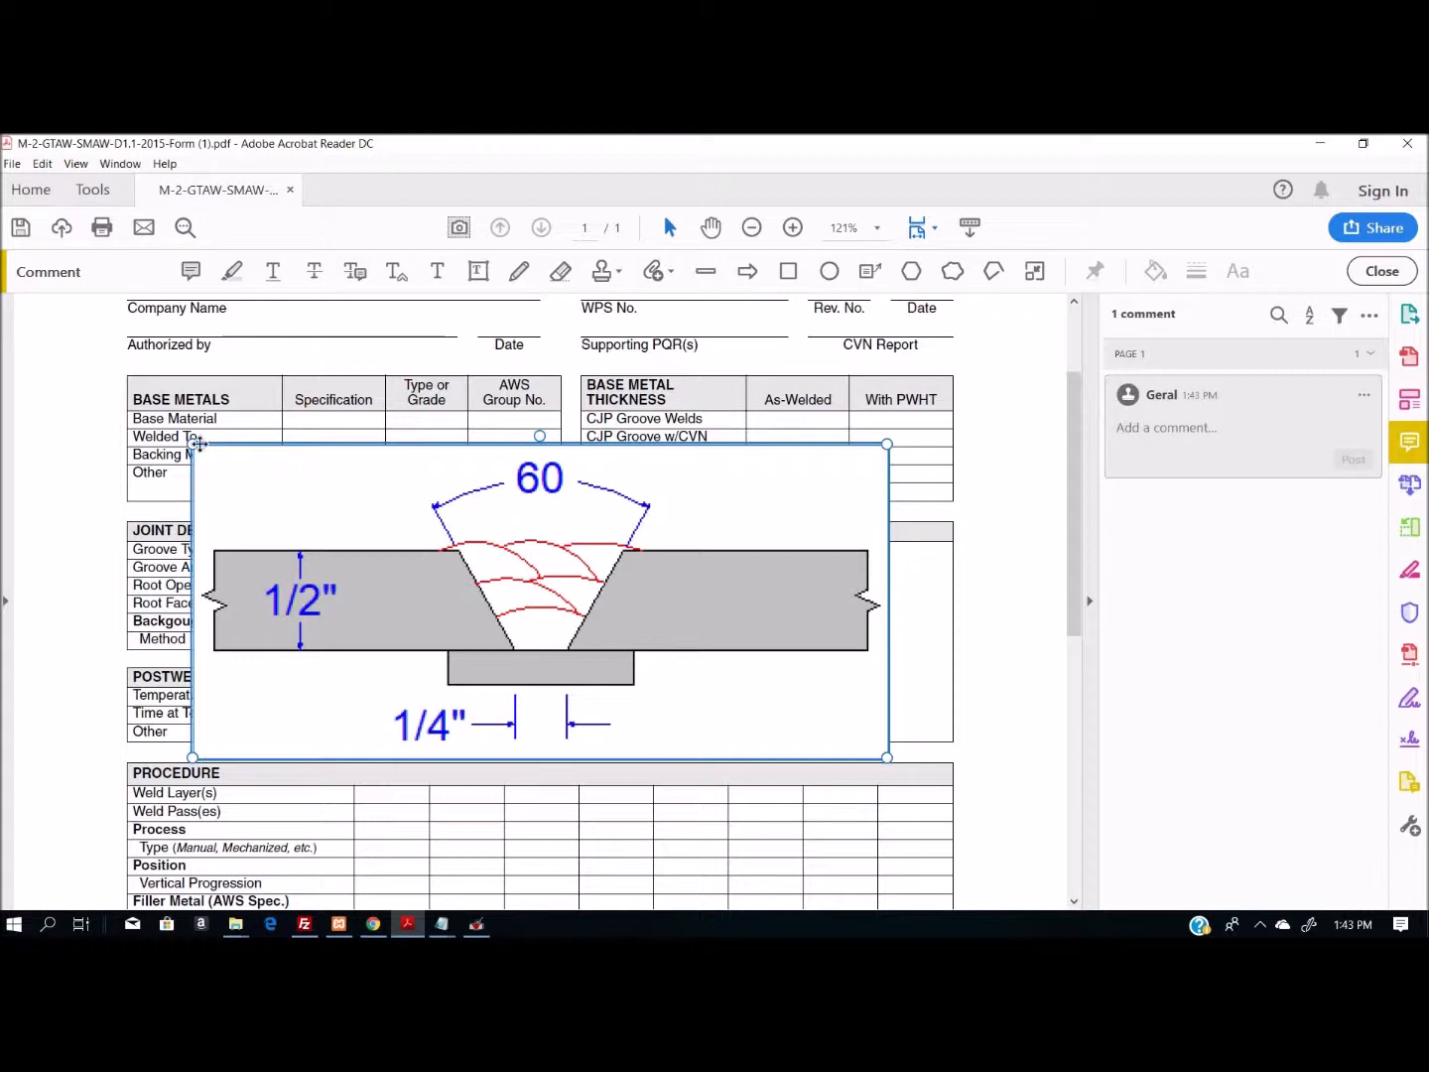
drag(193, 443, 629, 602)
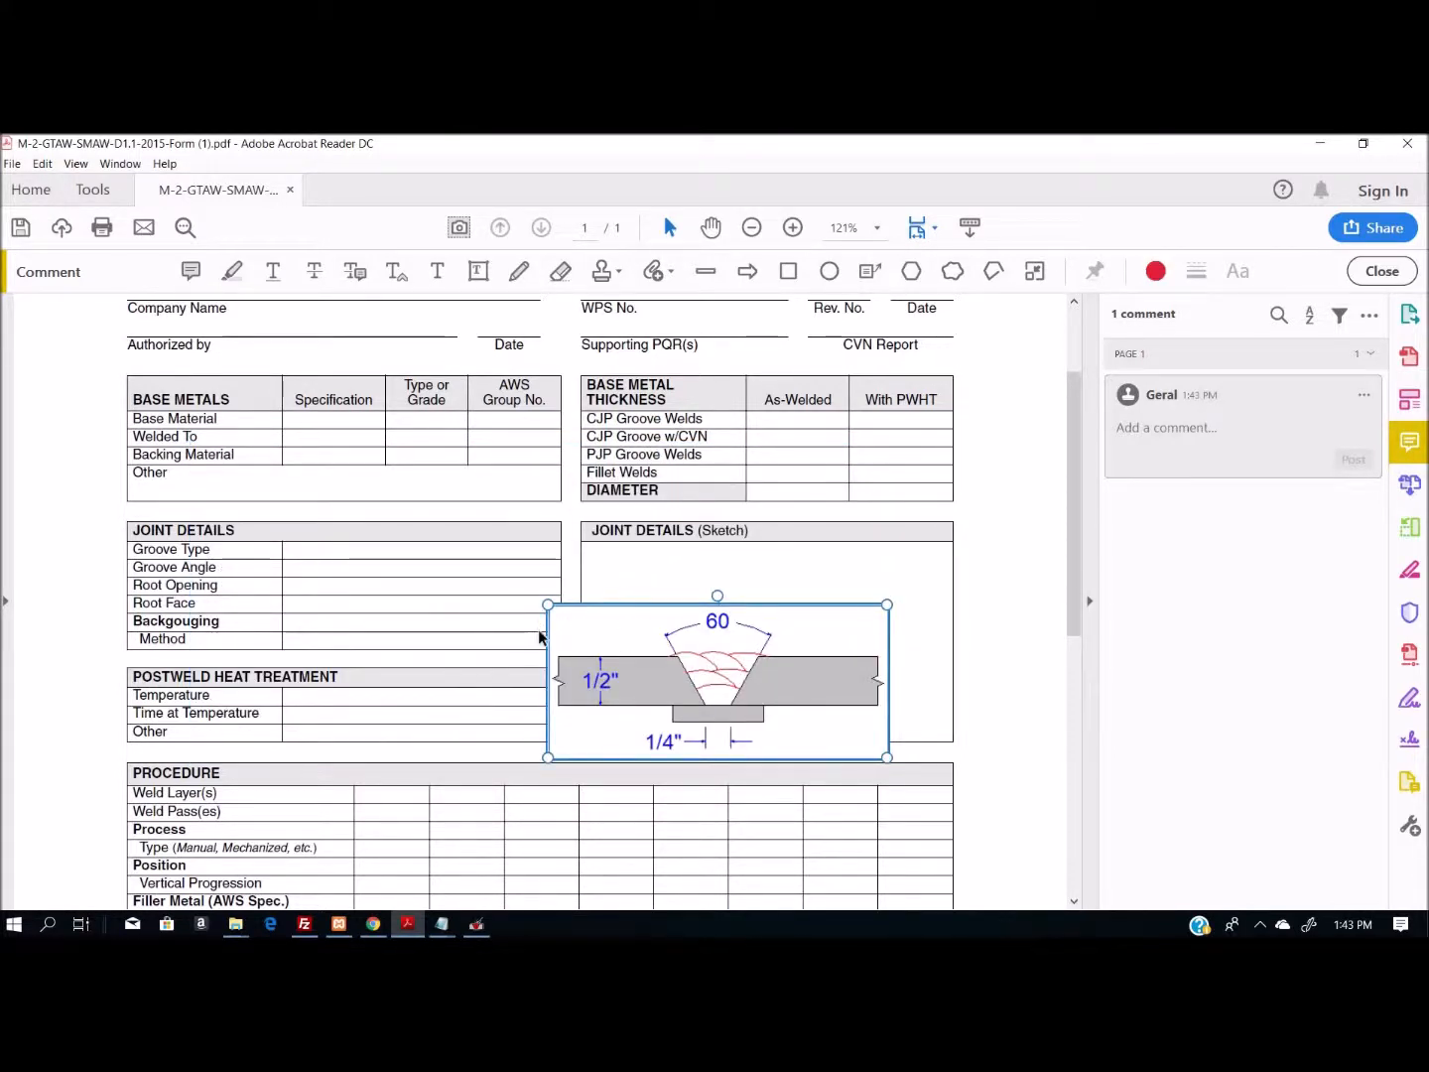
mouse_move(565, 623)
mouse_down()
mouse_move(633, 592)
mouse_move(620, 568)
mouse_move(622, 579)
mouse_up()
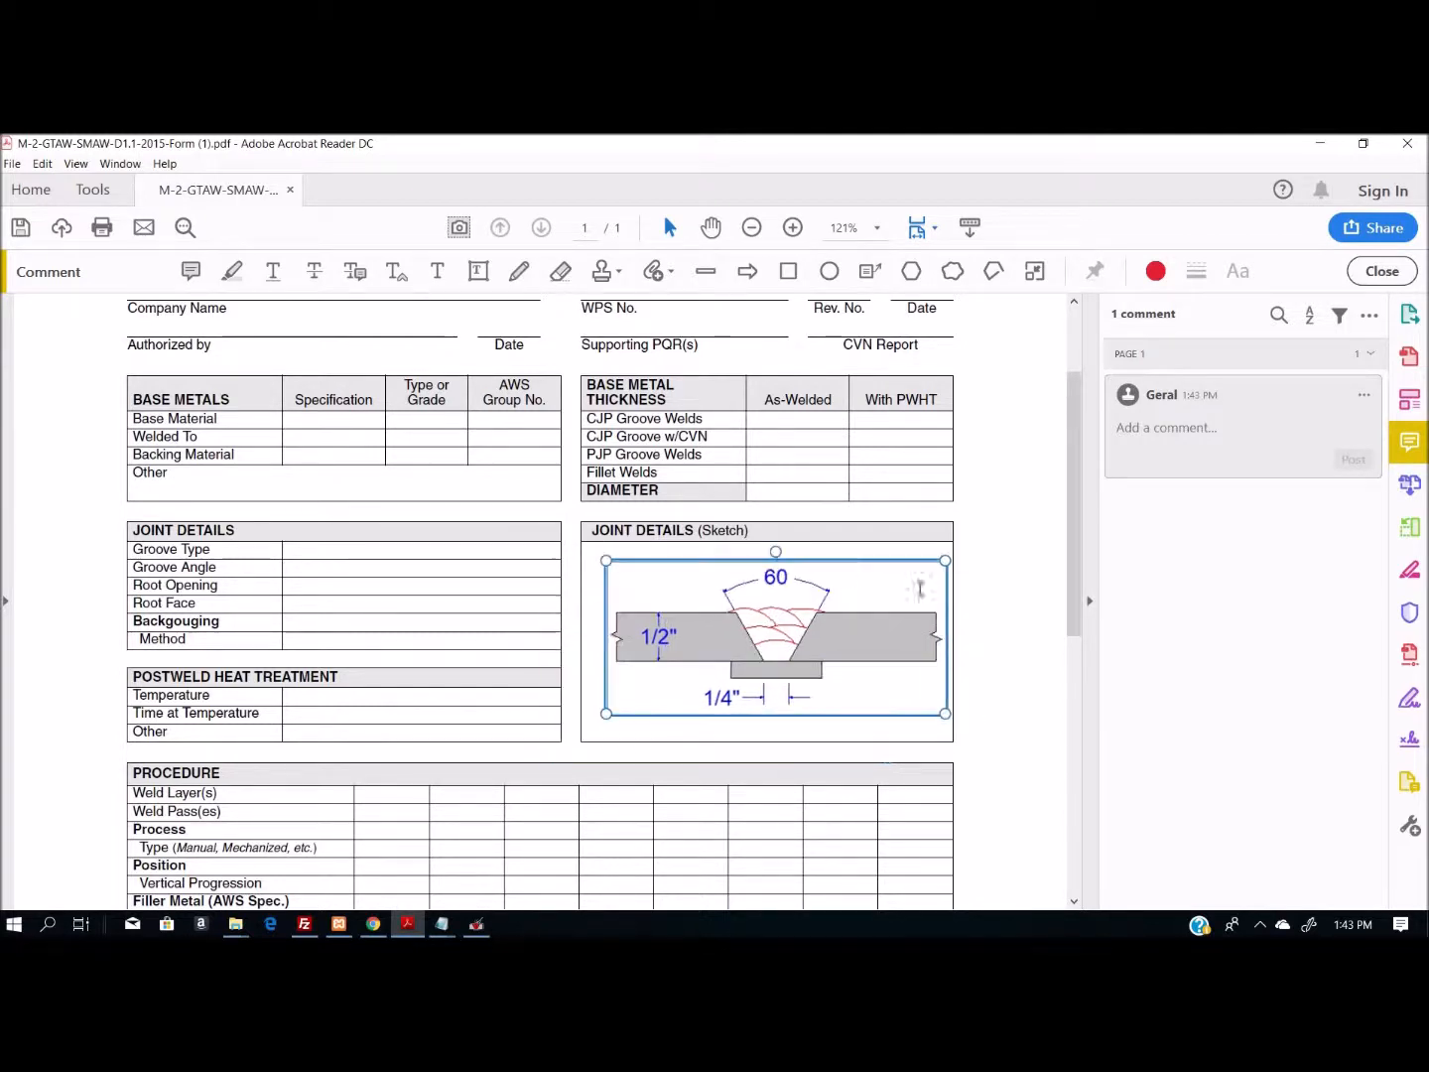
click(1005, 573)
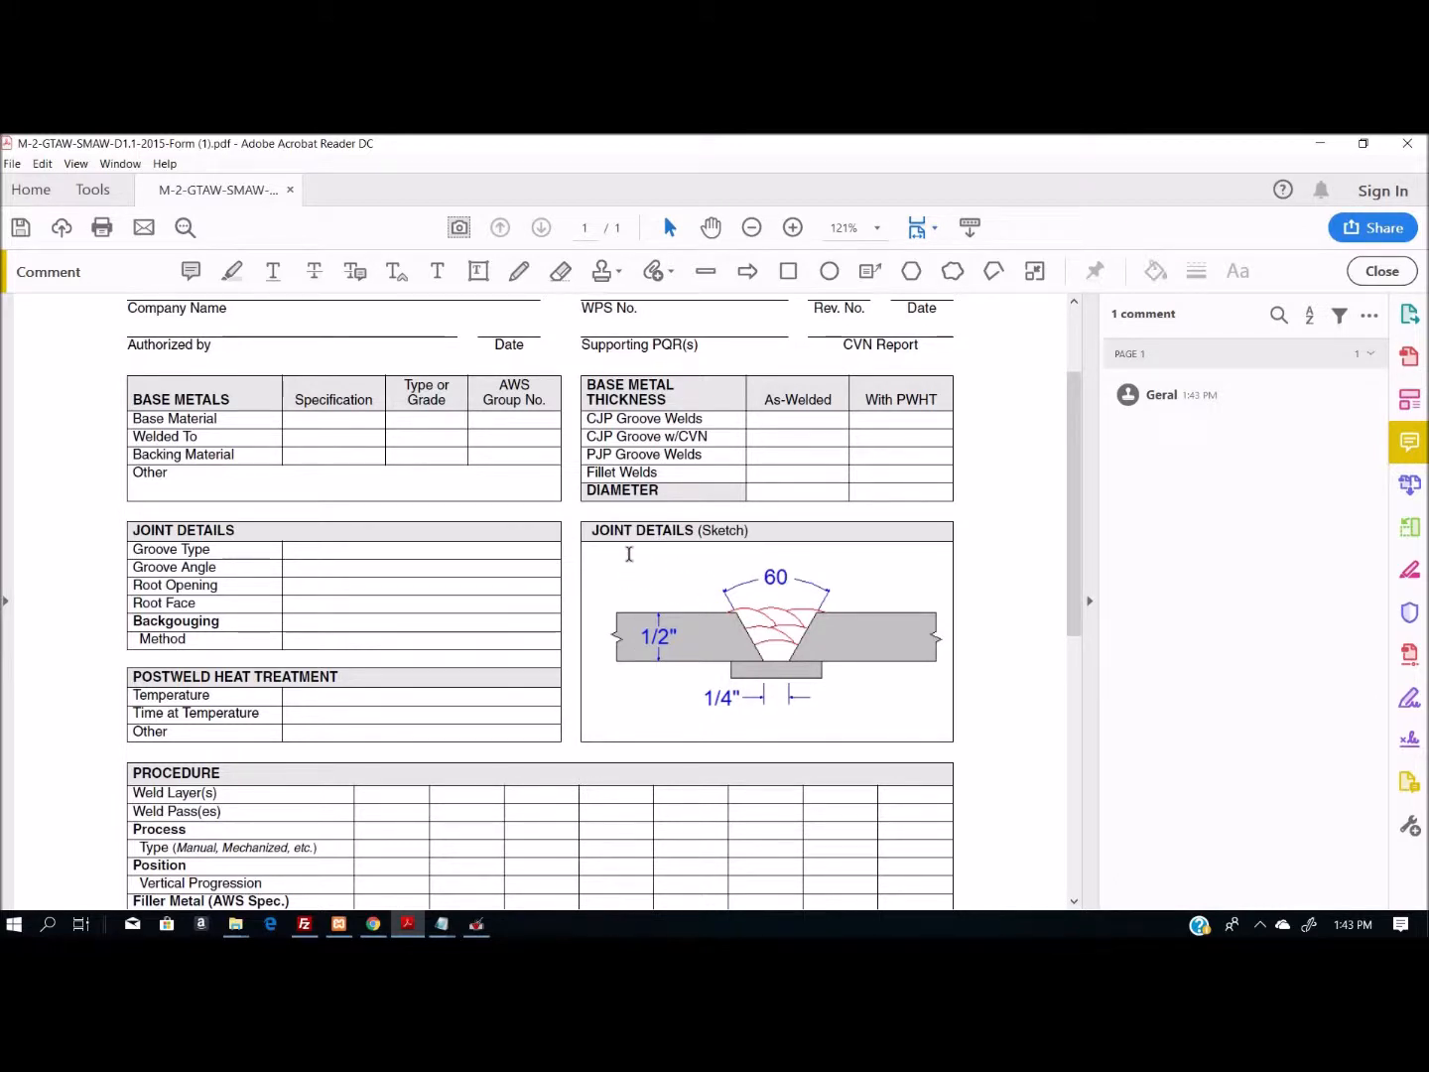
- Enter "Text" in the Joint Details sketch field and try selecting the pasted drawing through its comment entry
text(Text)
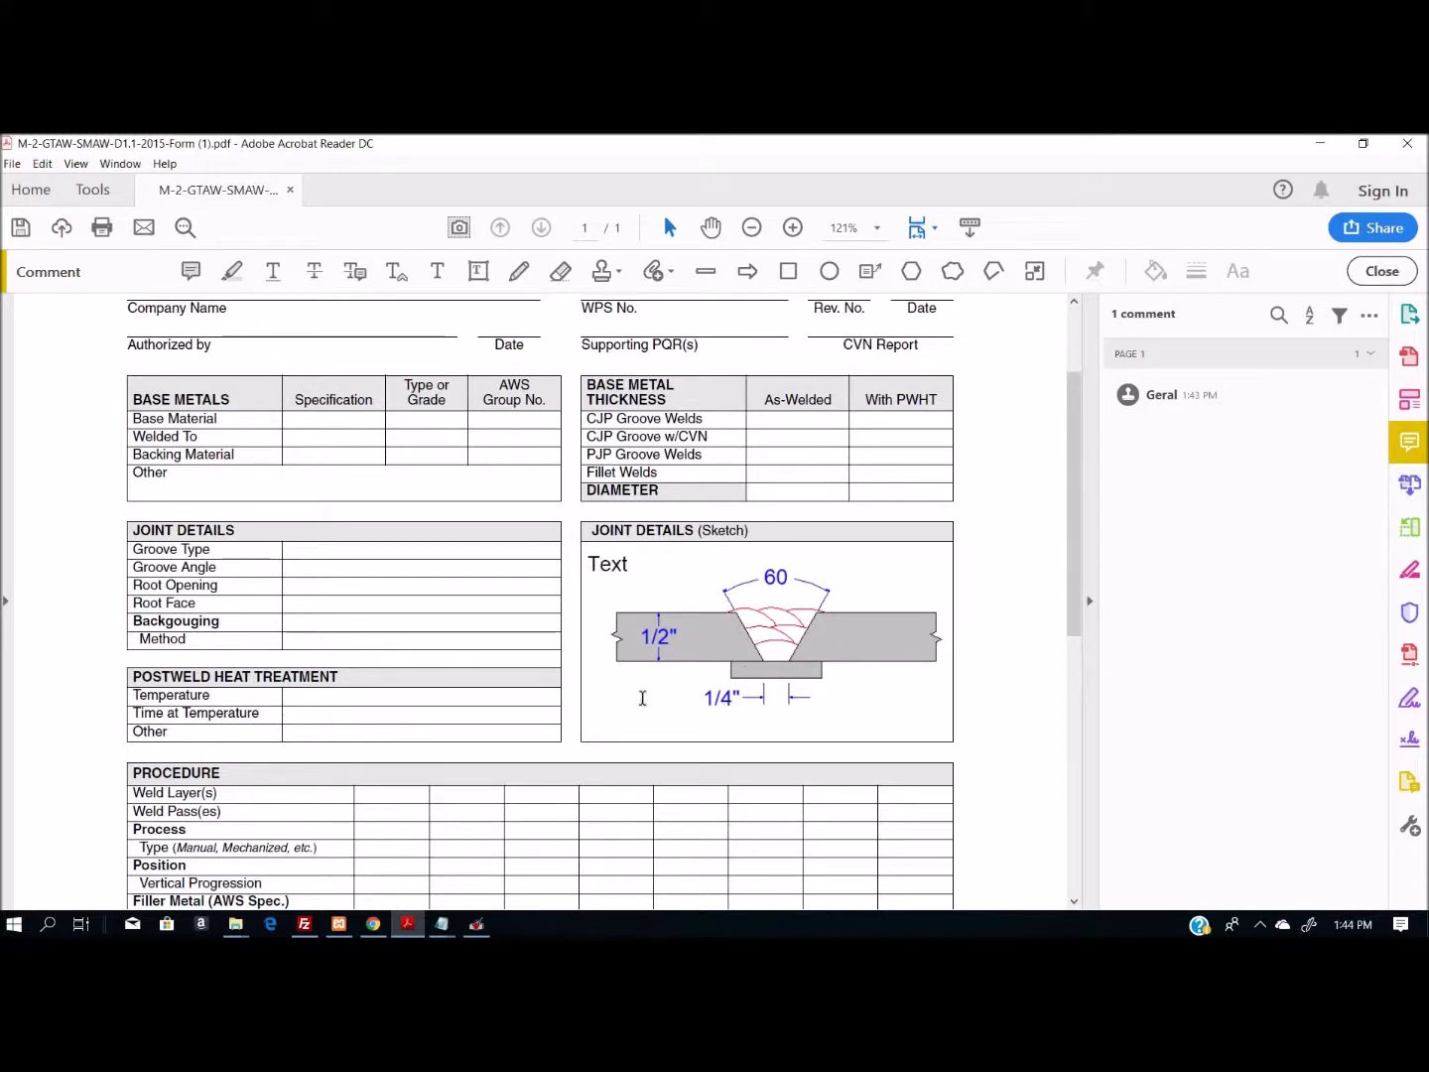
click(1177, 397)
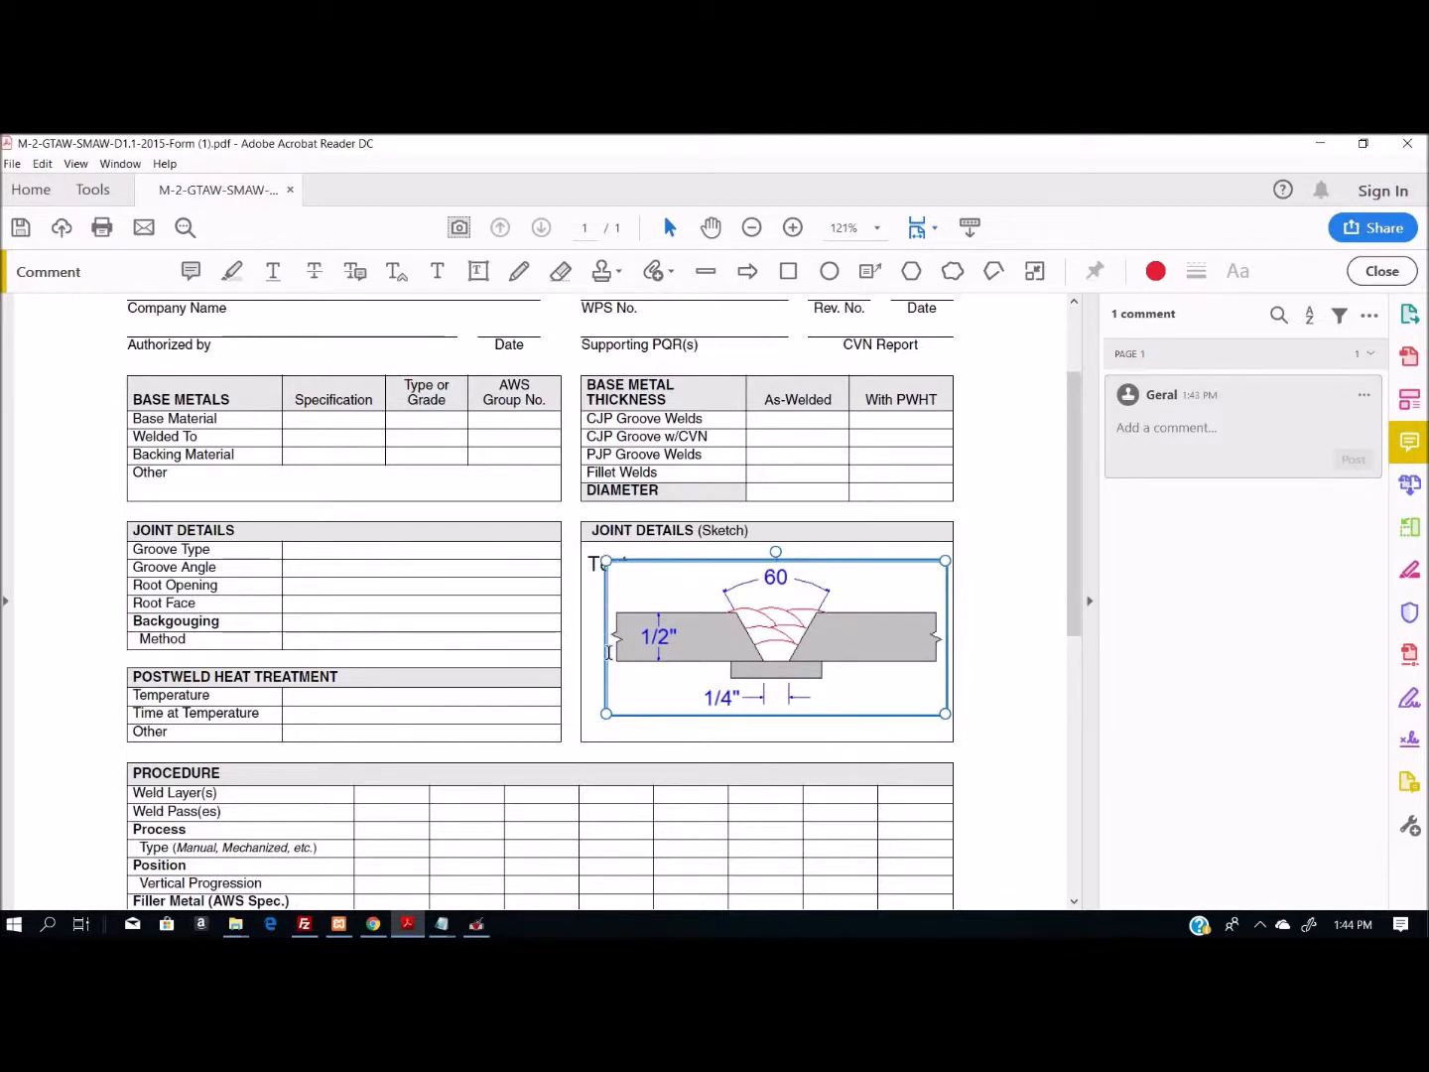
click(610, 652)
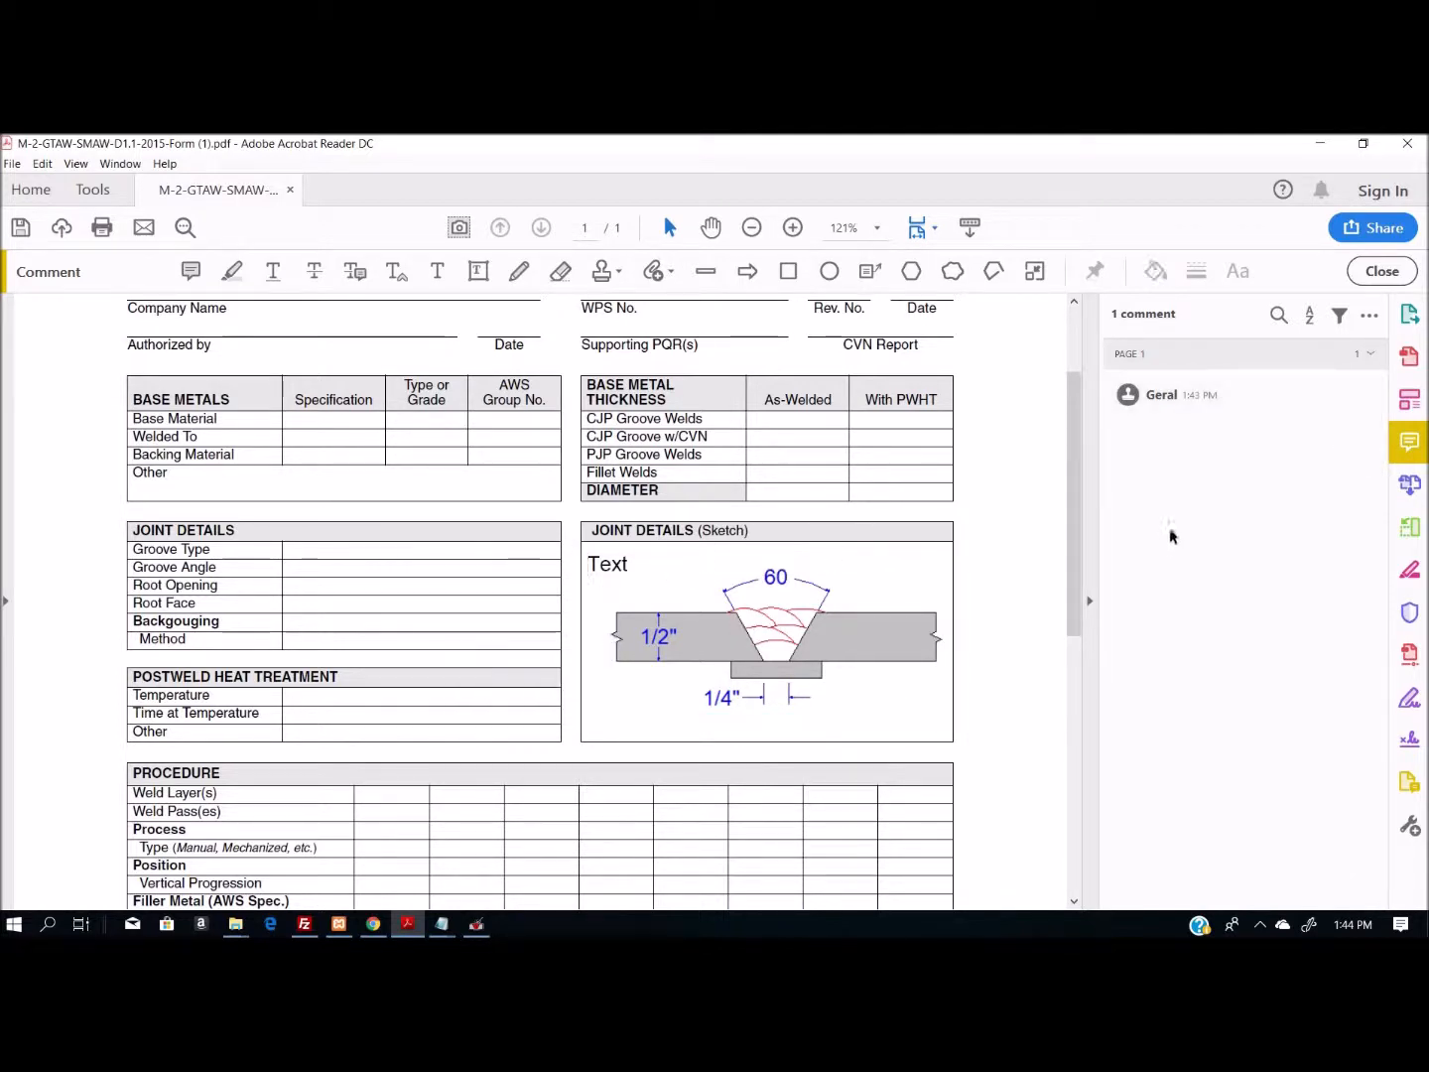
click(1147, 425)
- Delete the word "Text" from the sketch field and select the pasted drawing through its comment entry
click(620, 563)
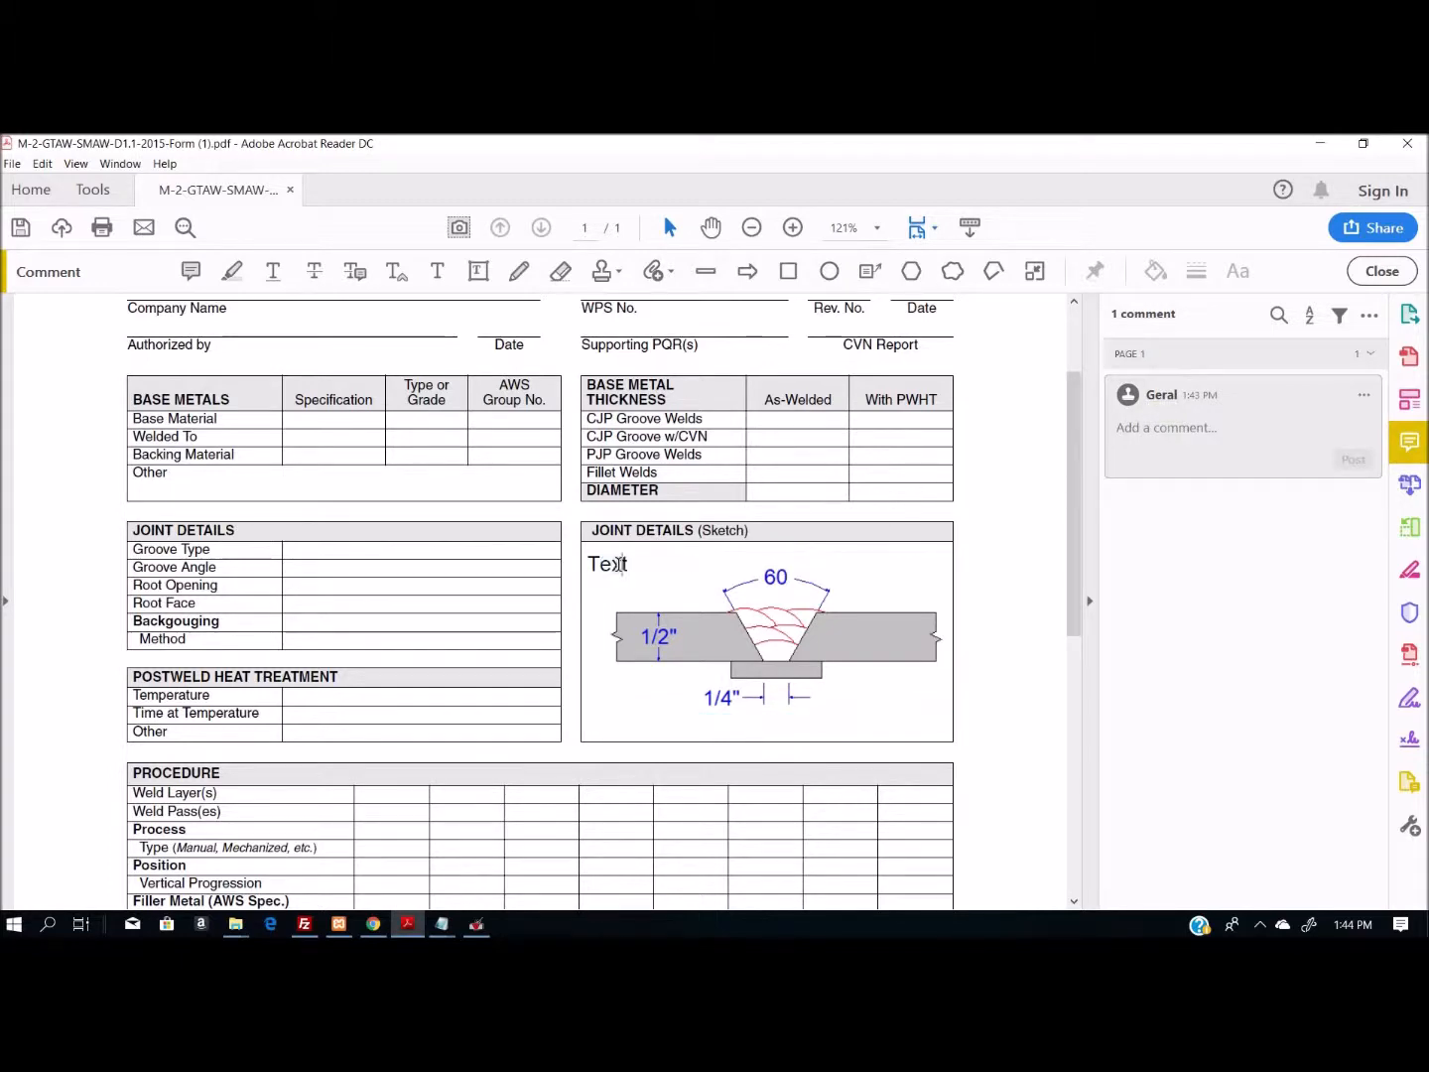
key(ctrl+a)
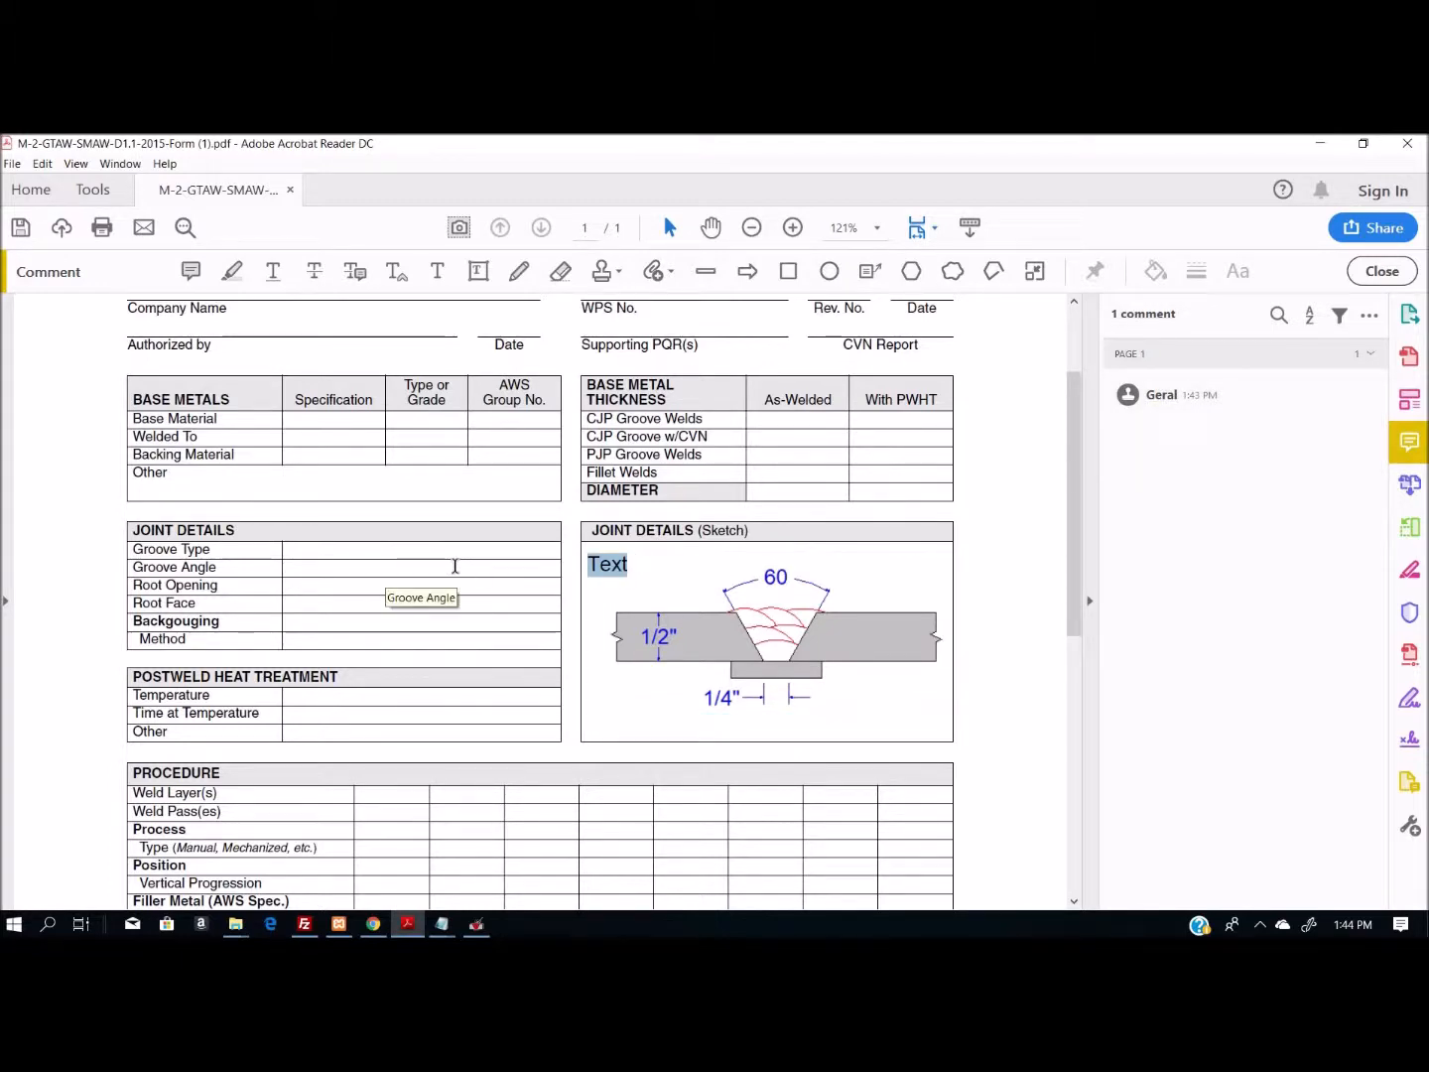
key(Delete)
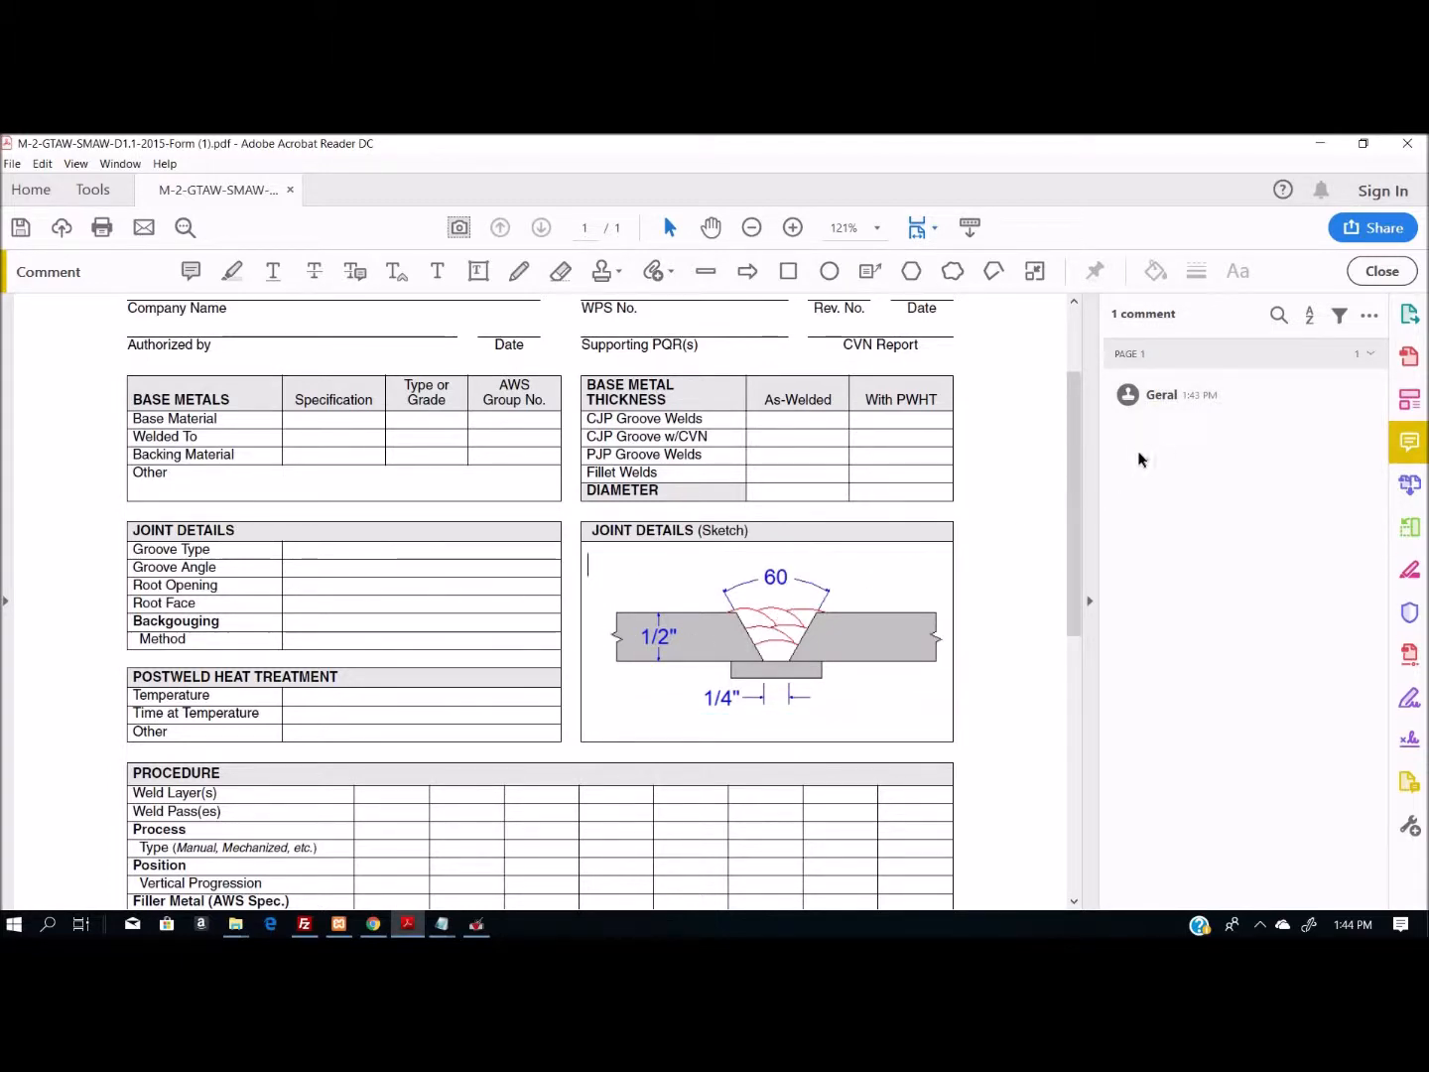
click(1156, 410)
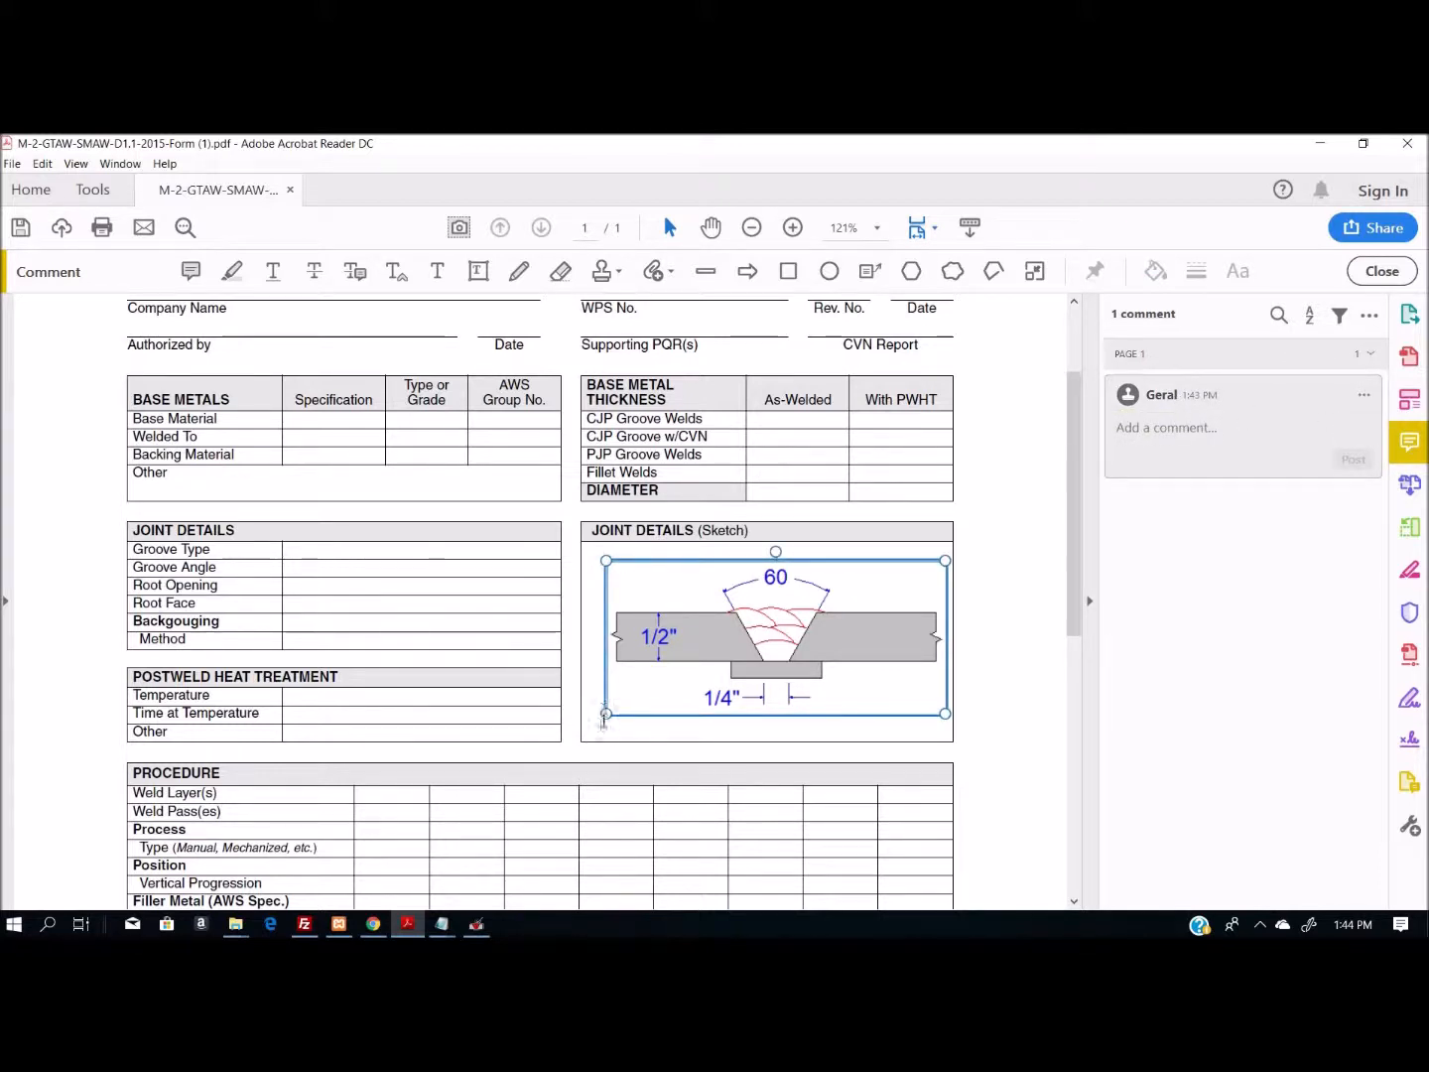
click(570, 721)
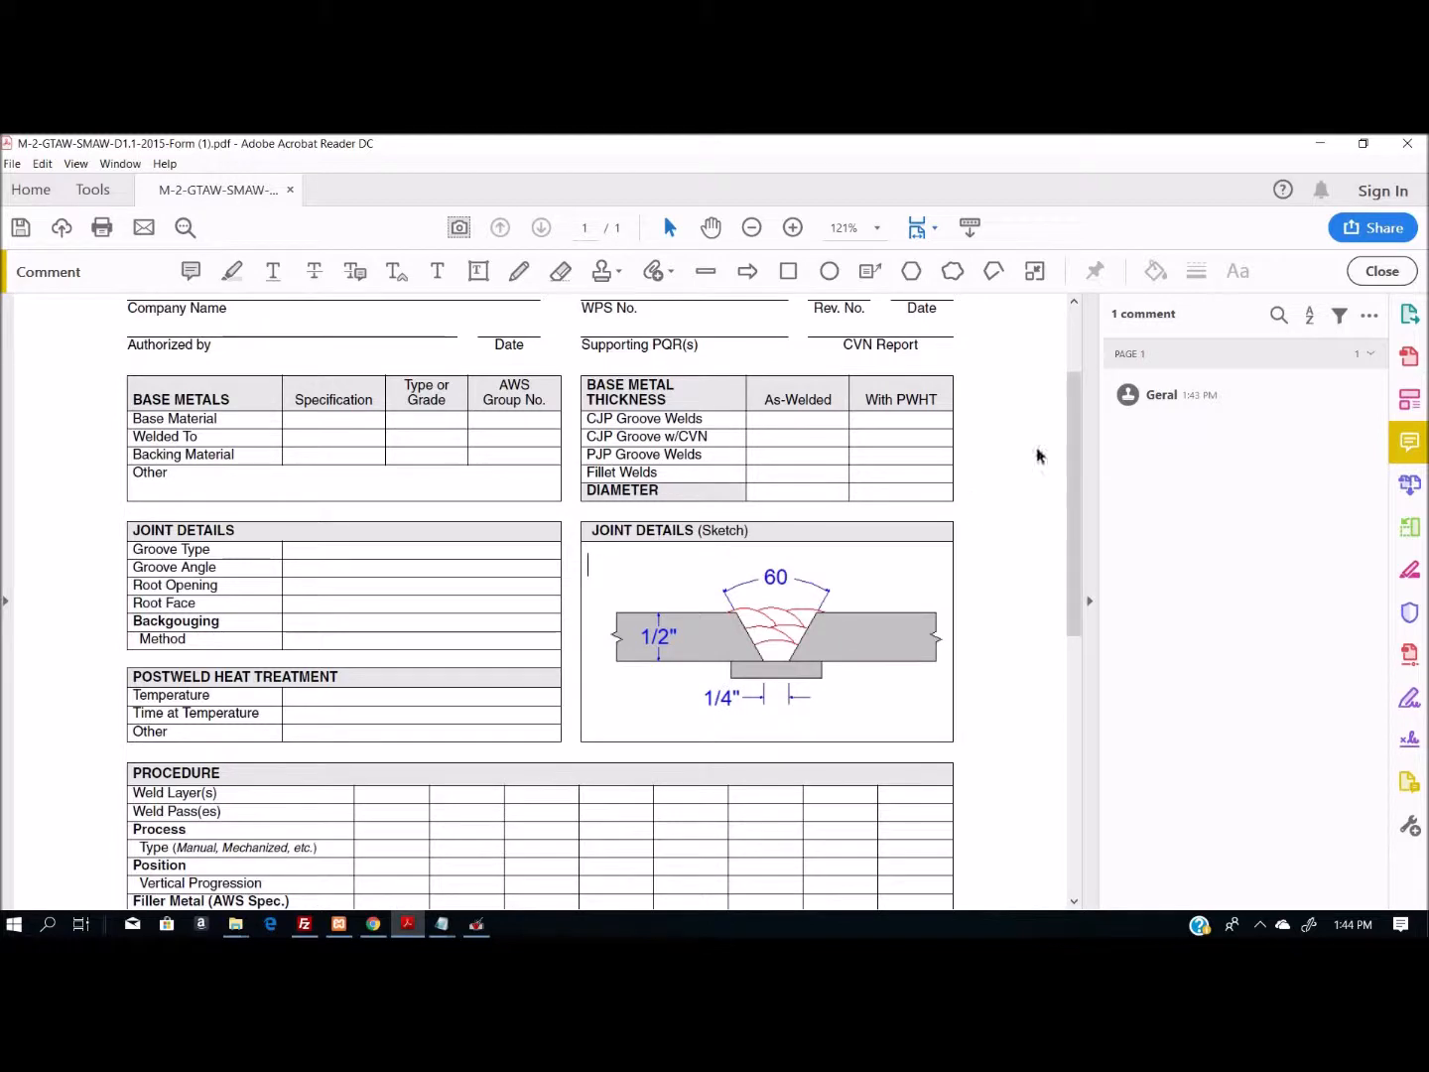
click(1169, 400)
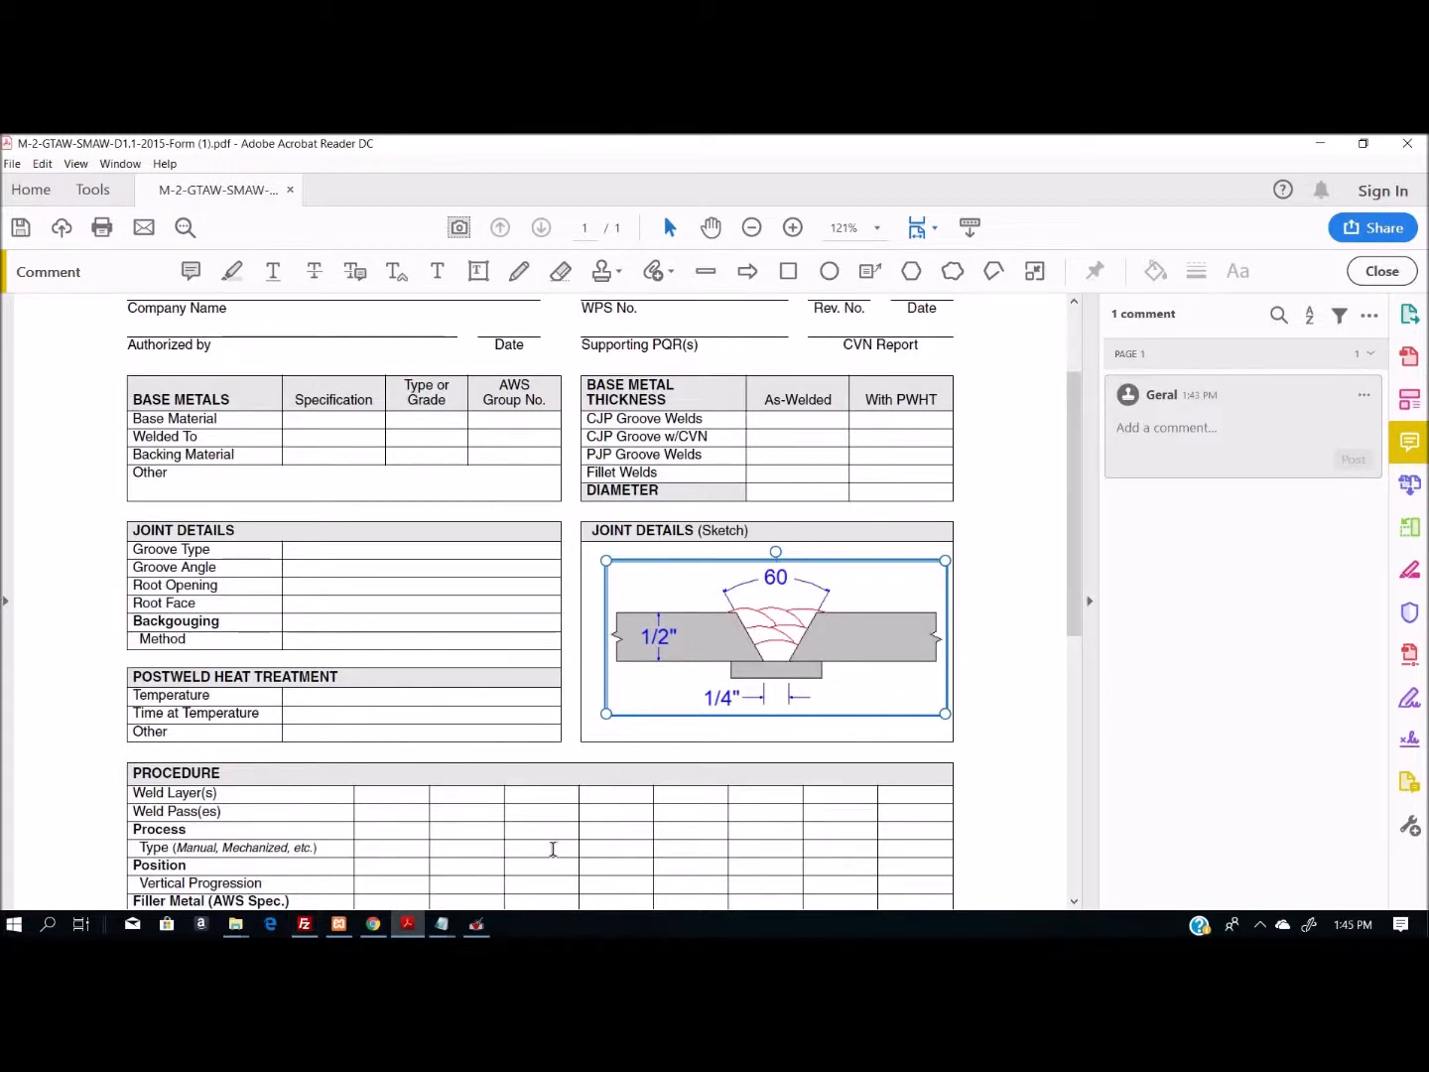
- Switch to Paint, paste the weld joint drawing and crop the image to about 423 × 205 px around the joint
click(13, 925)
scroll(199, 645, down, 15)
click(120, 630)
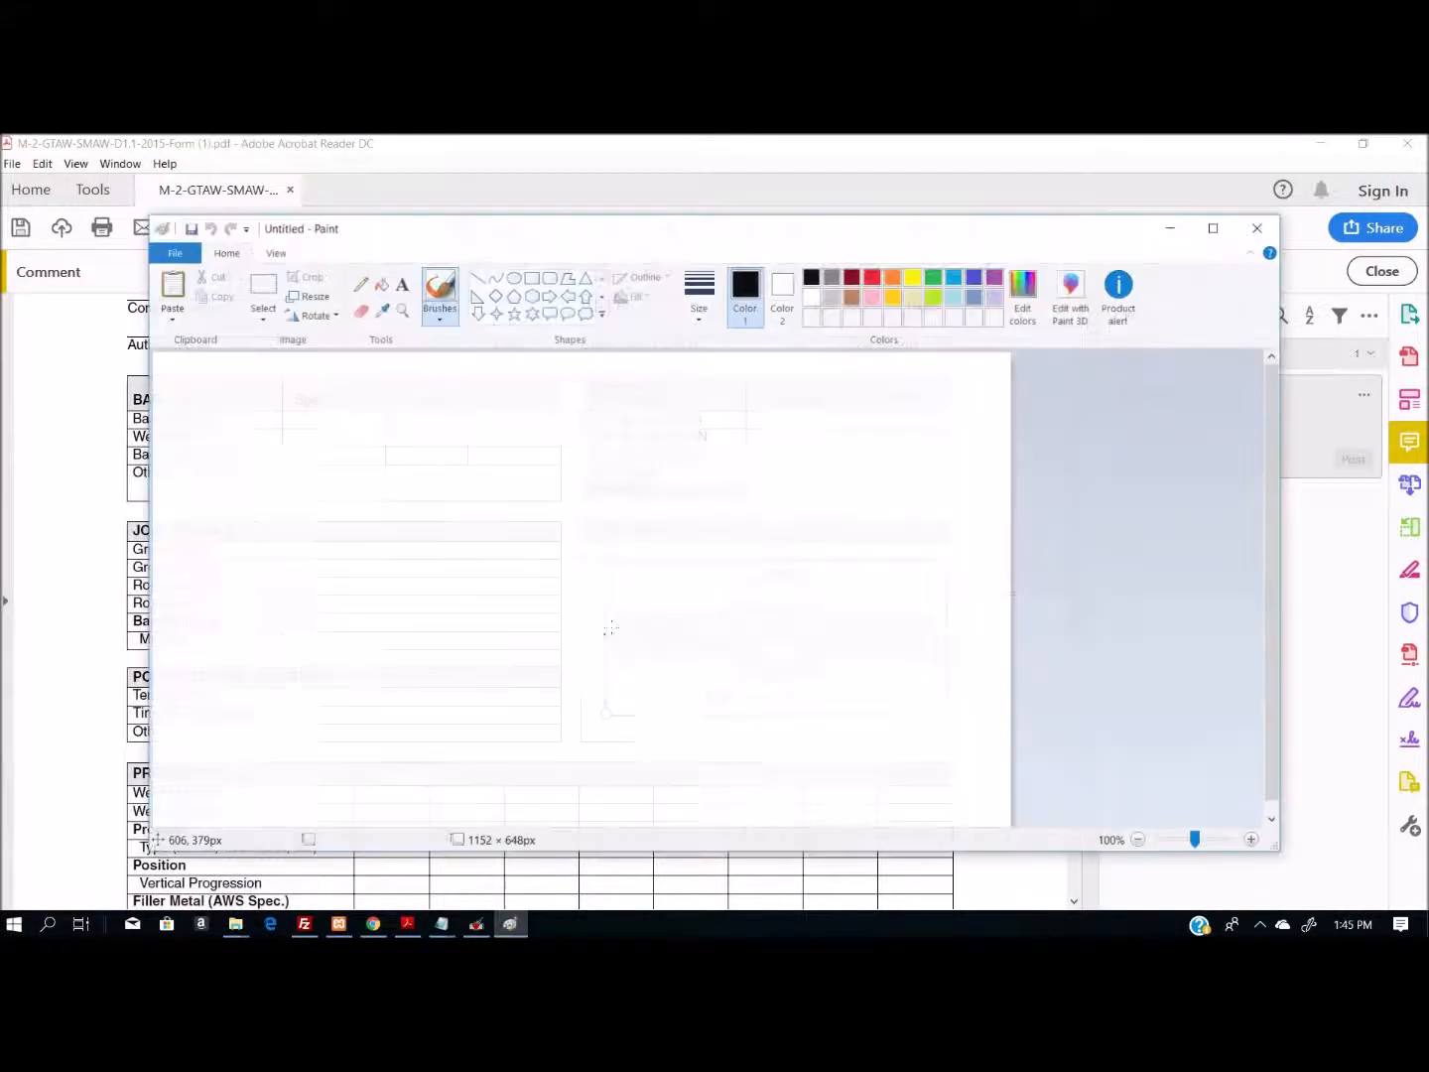
key(ctrl+v)
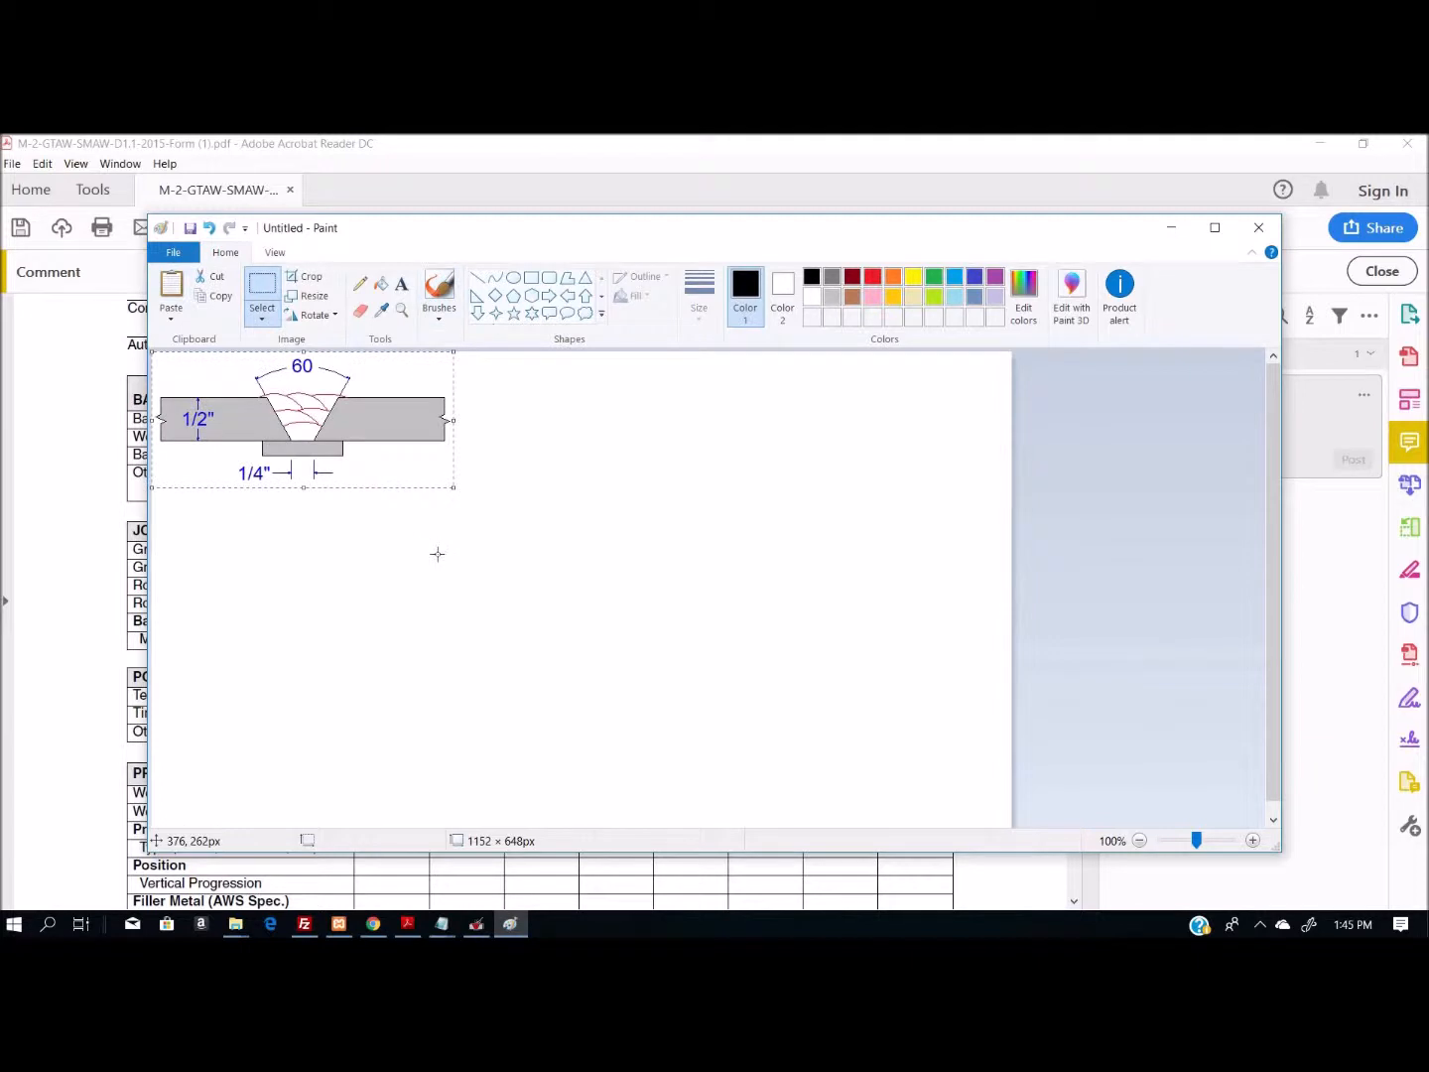
click(437, 555)
drag(467, 505, 25, 292)
click(306, 276)
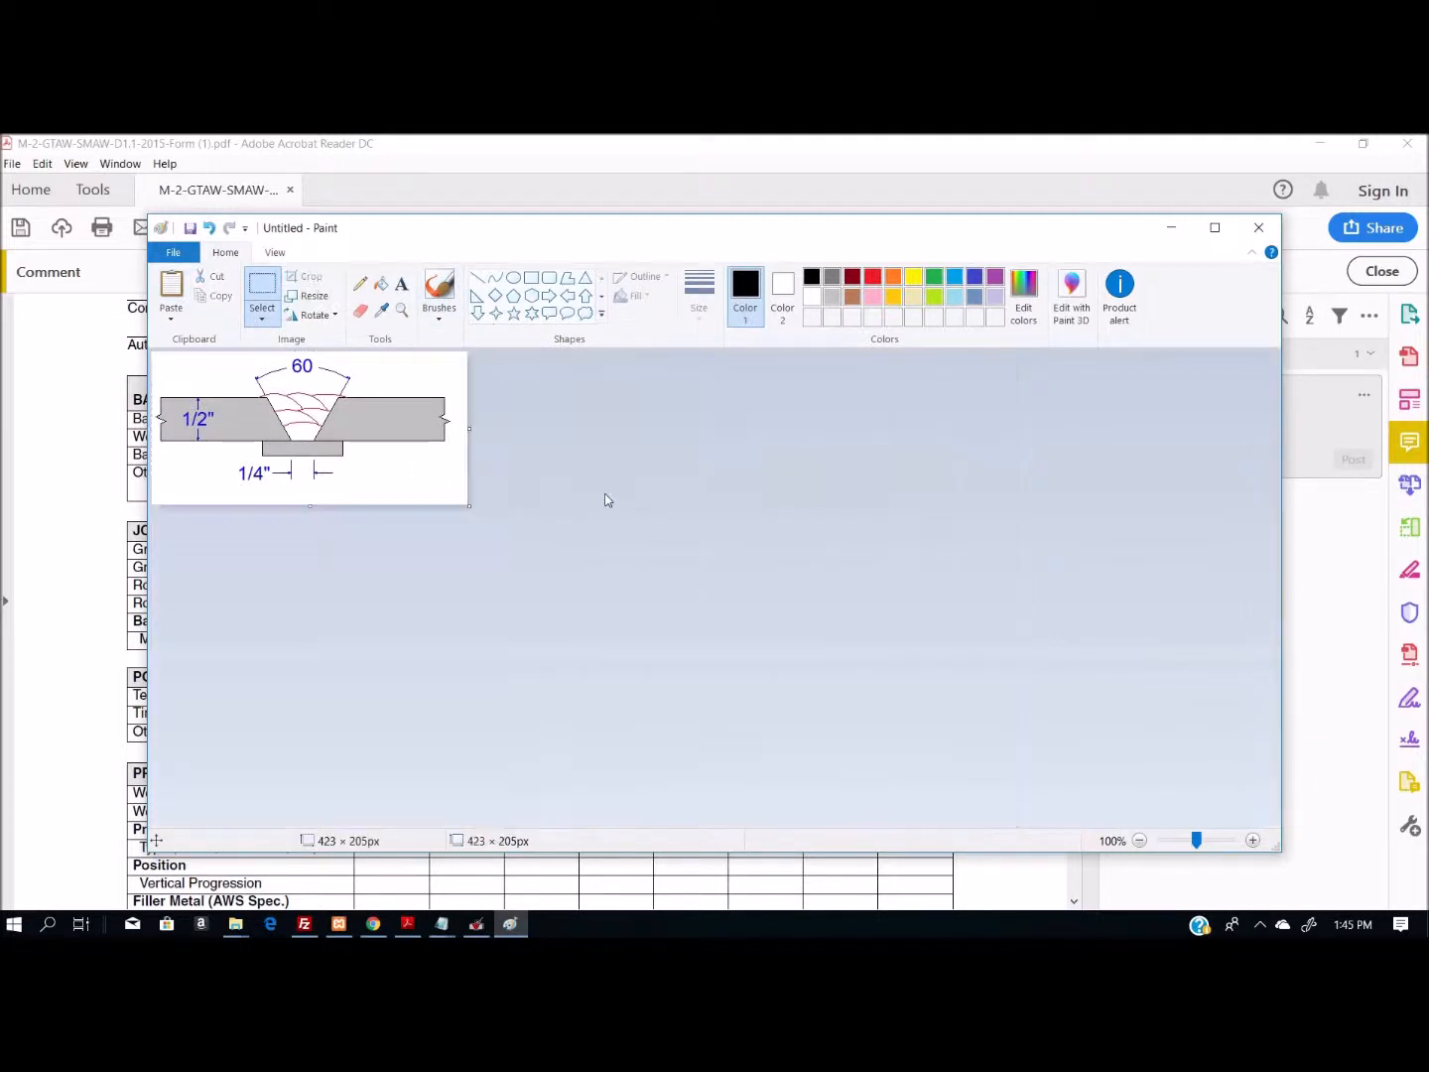
- Close Paint and the PDF form without saving either one, returning to the joint drawing in WeldCAD
click(175, 255)
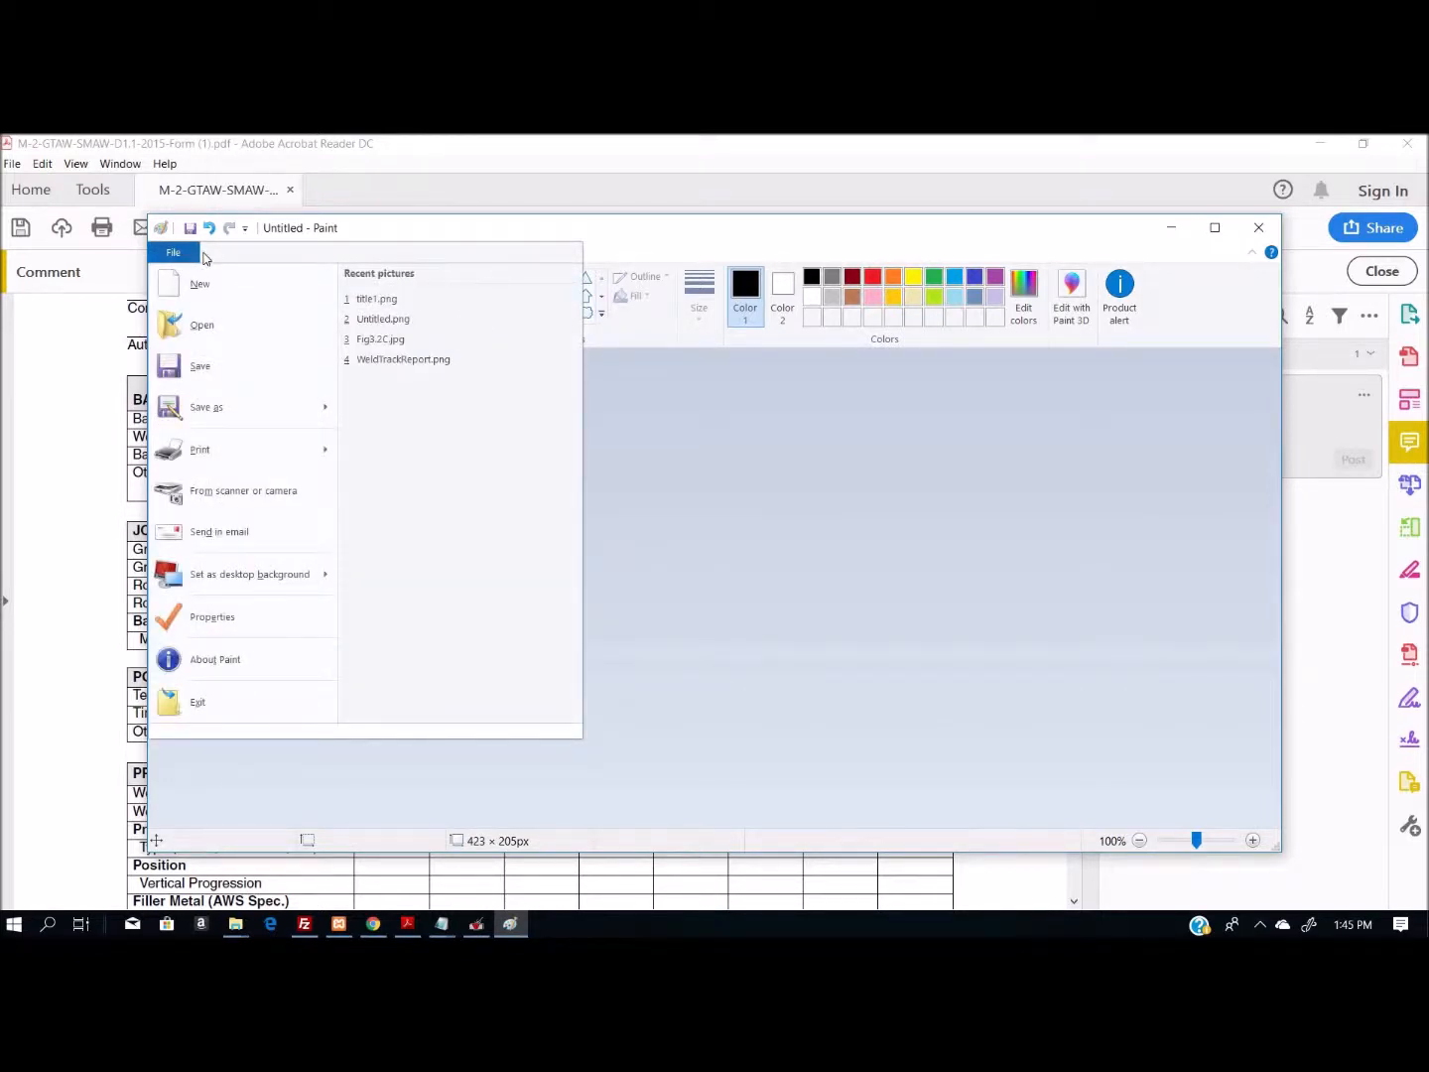
click(965, 491)
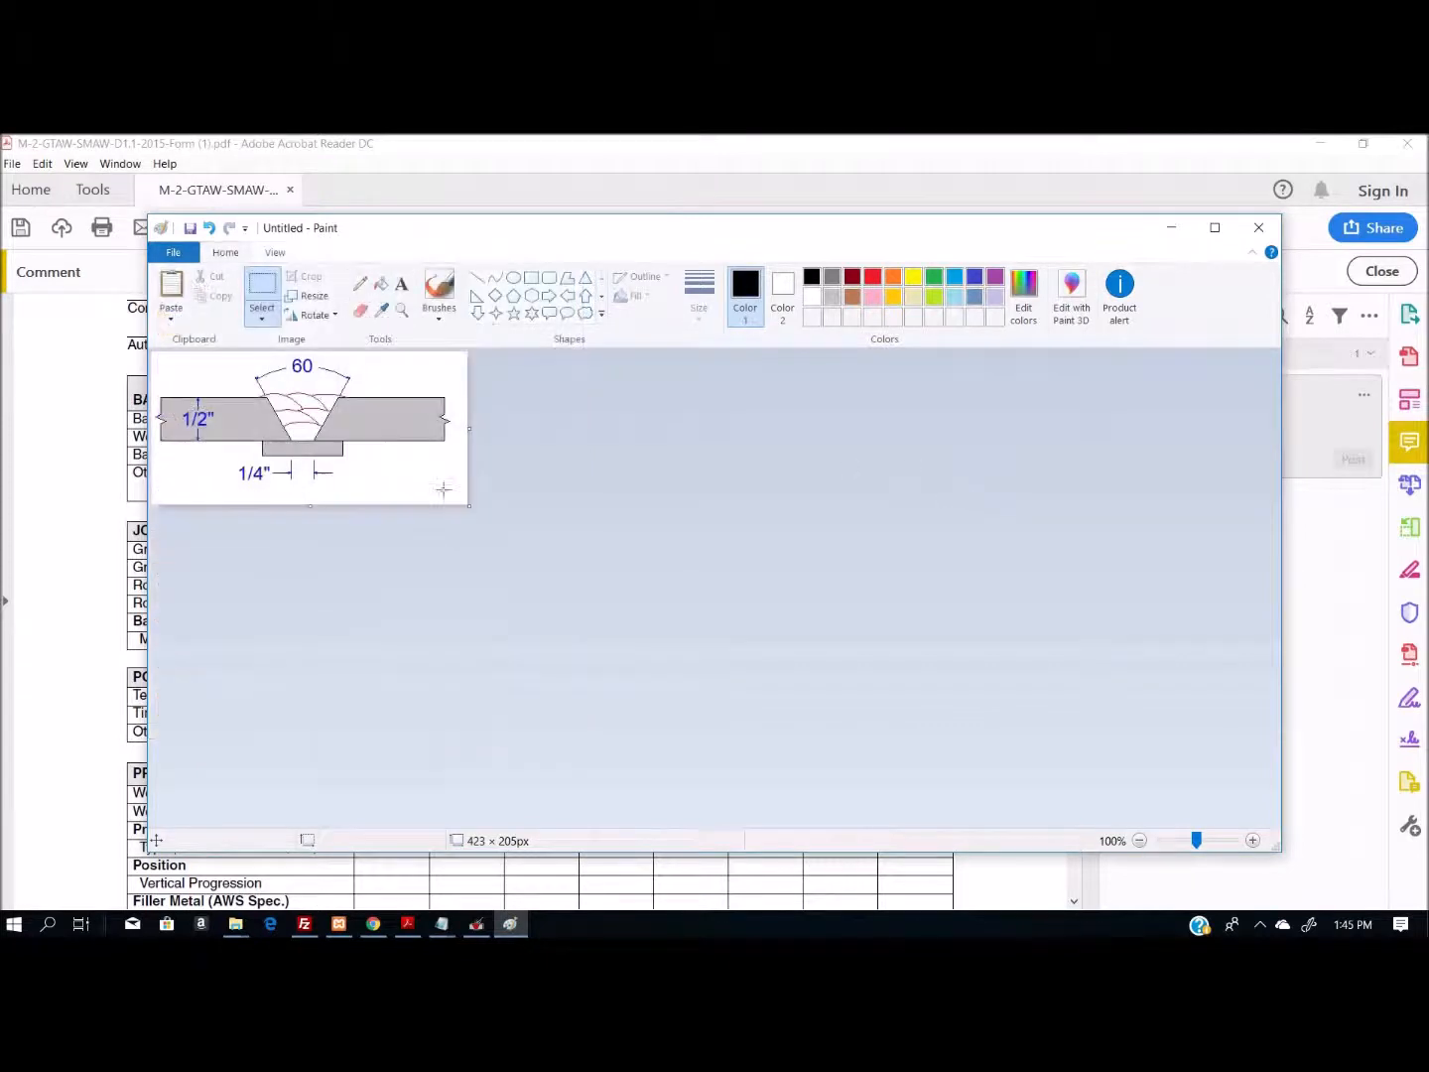
click(1260, 227)
click(745, 549)
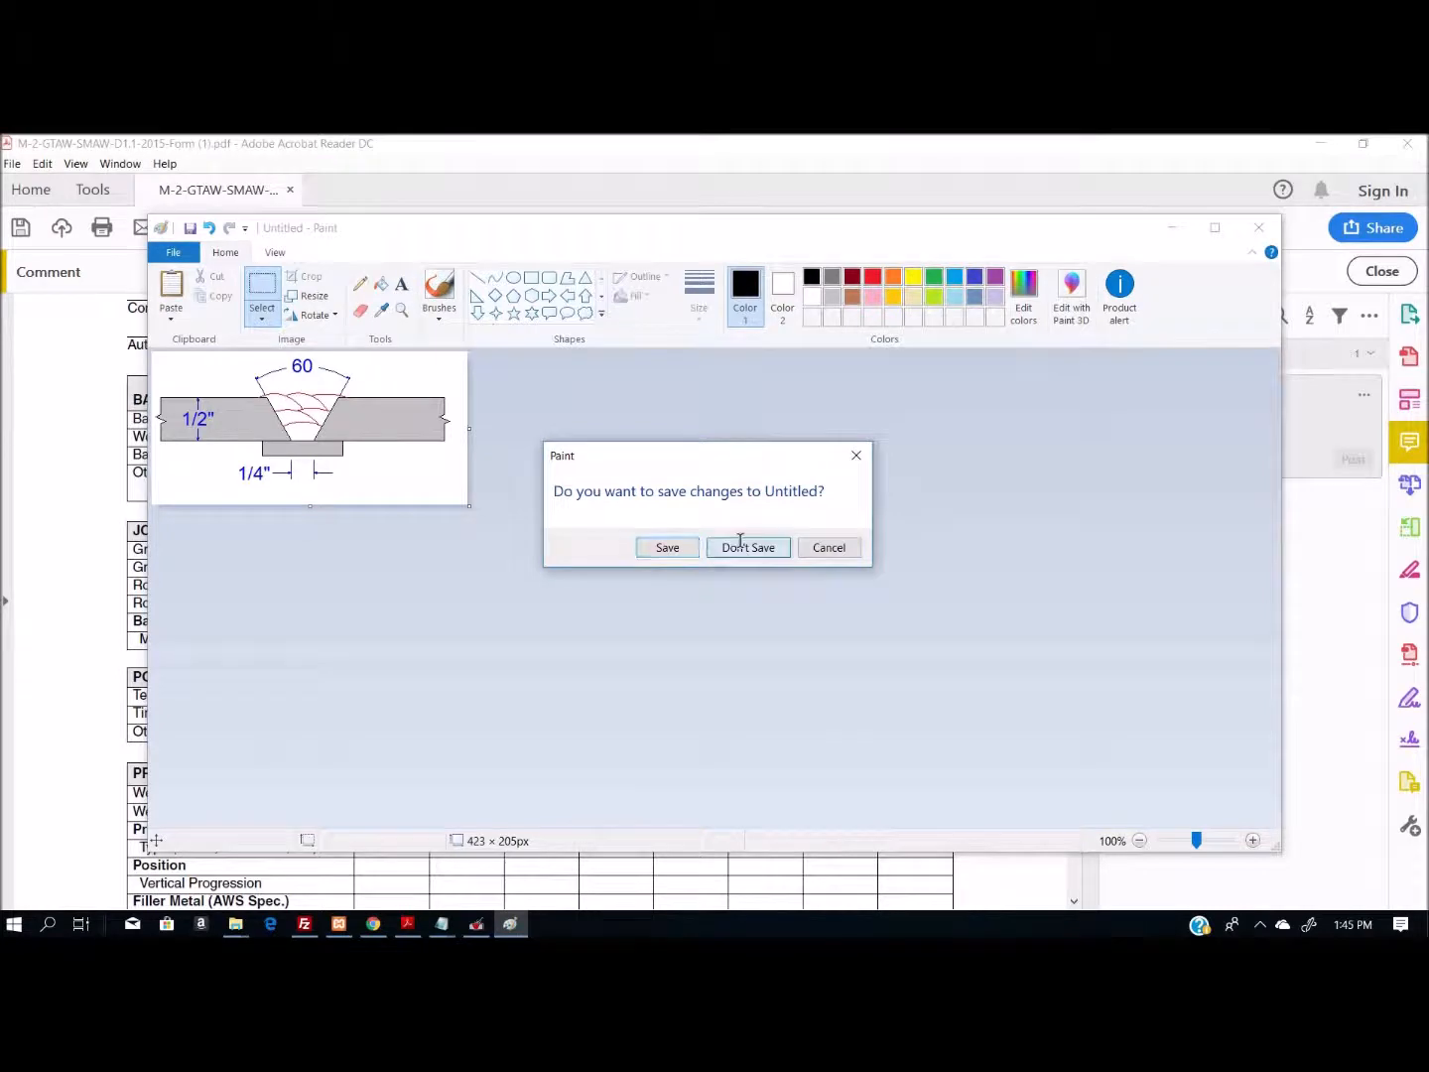
click(1411, 145)
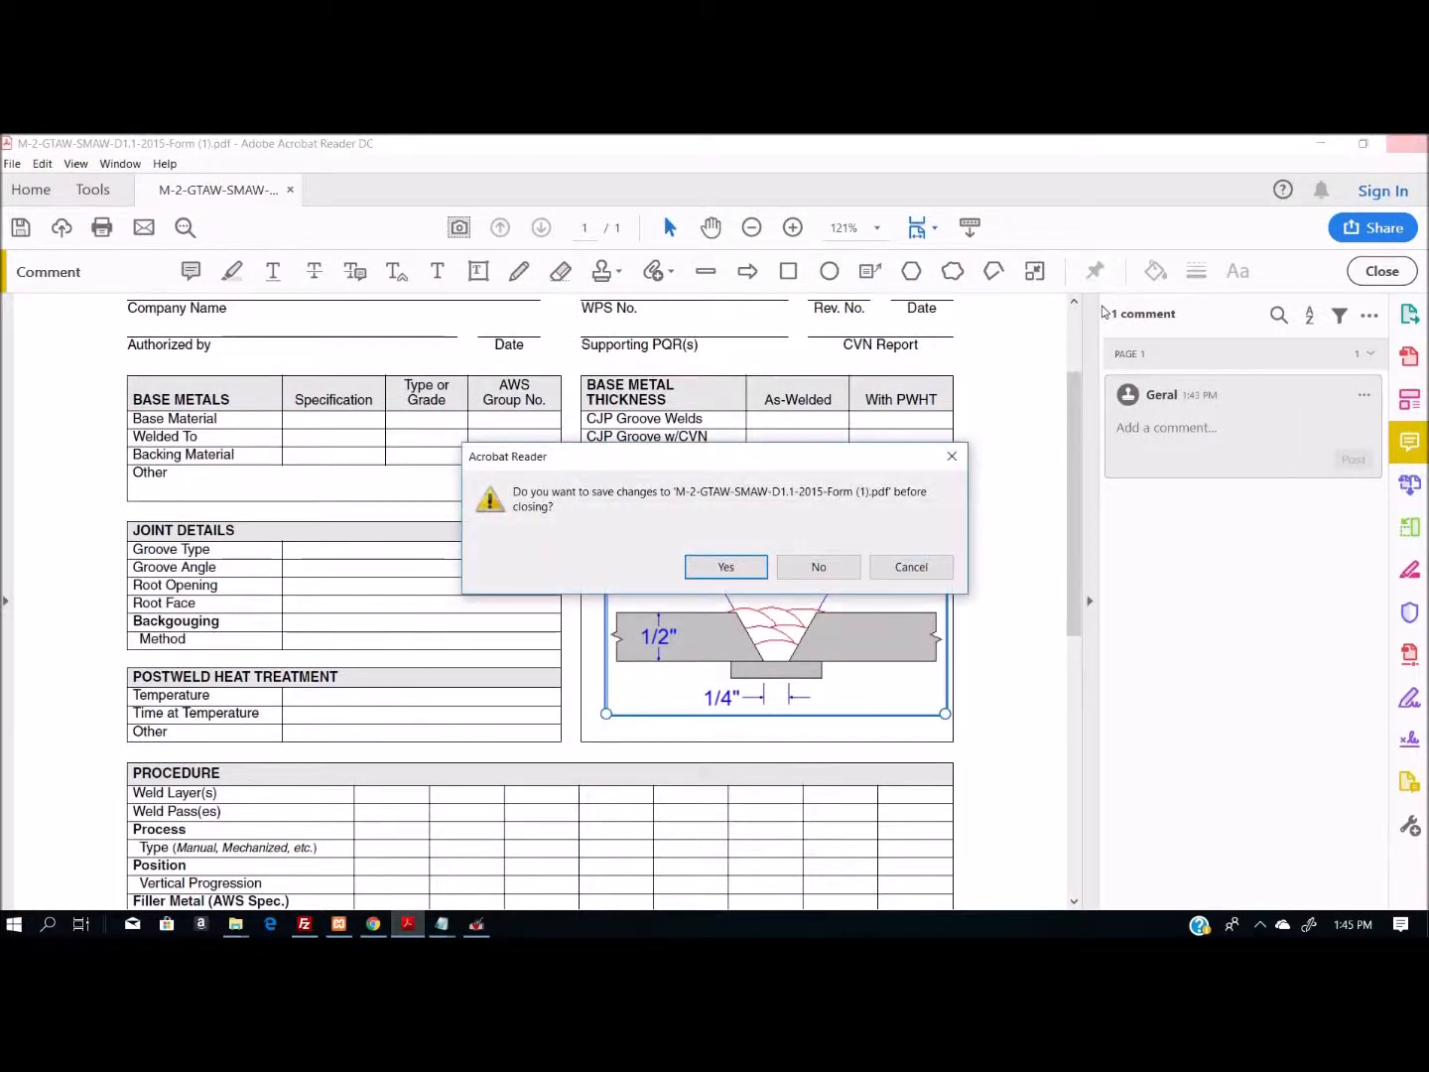
click(816, 565)
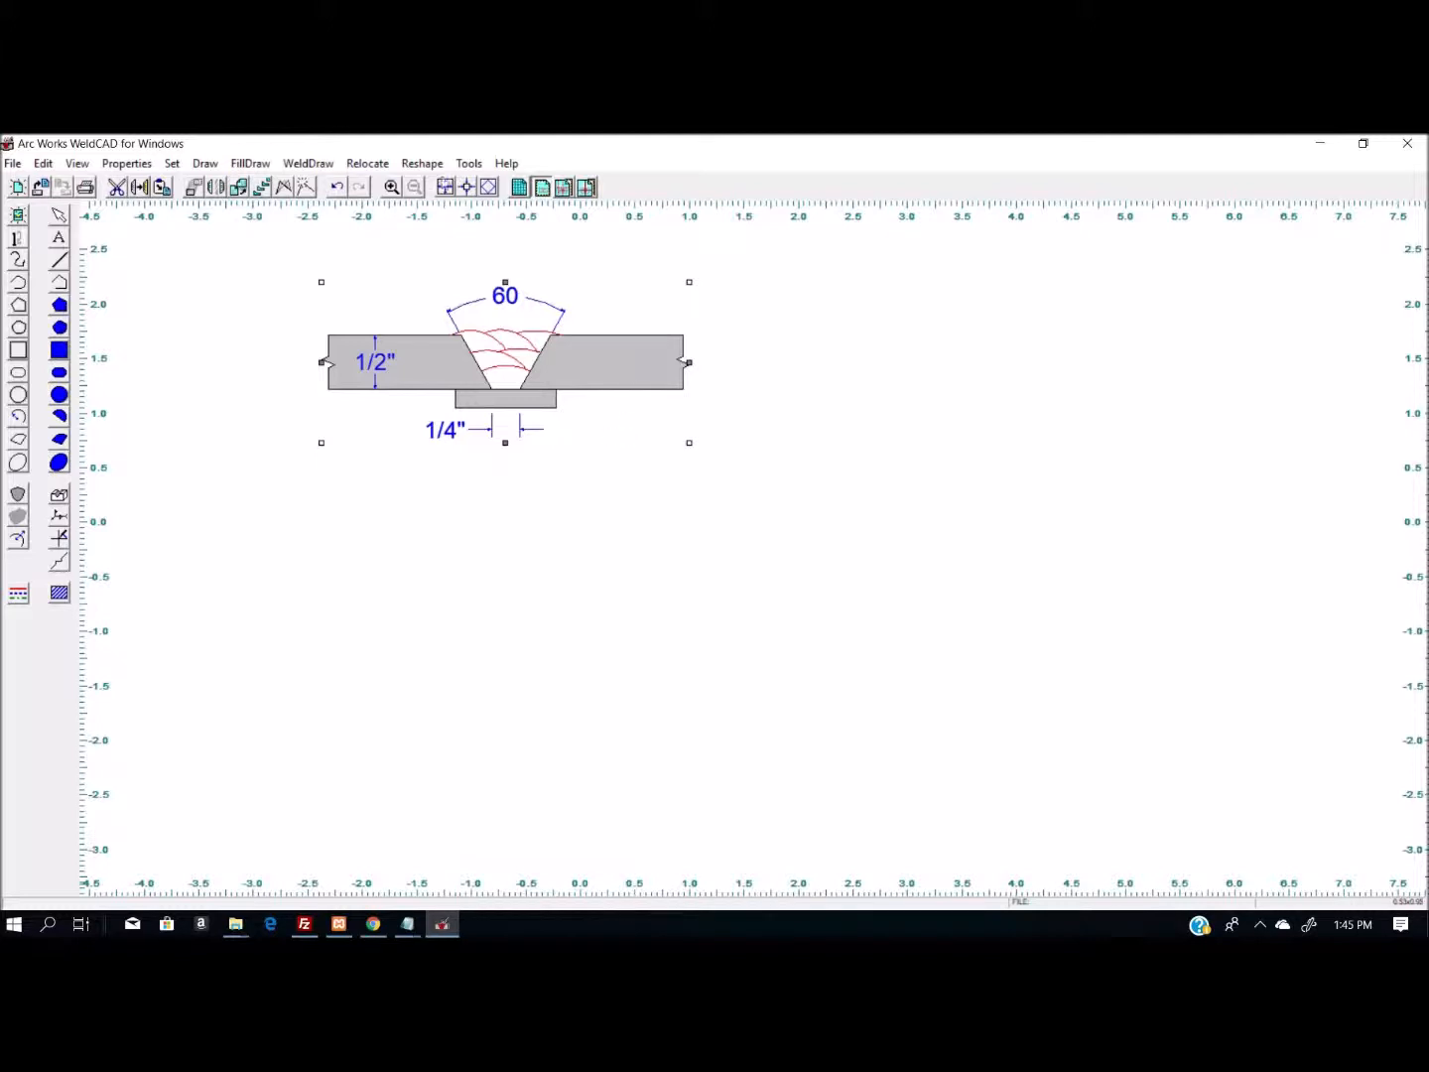
- Draw a weld bead outline below the joint, spanning horizontally from about -1.9 to -0.2, with penetration and a shallow reinforcement
click(18, 495)
click(811, 488)
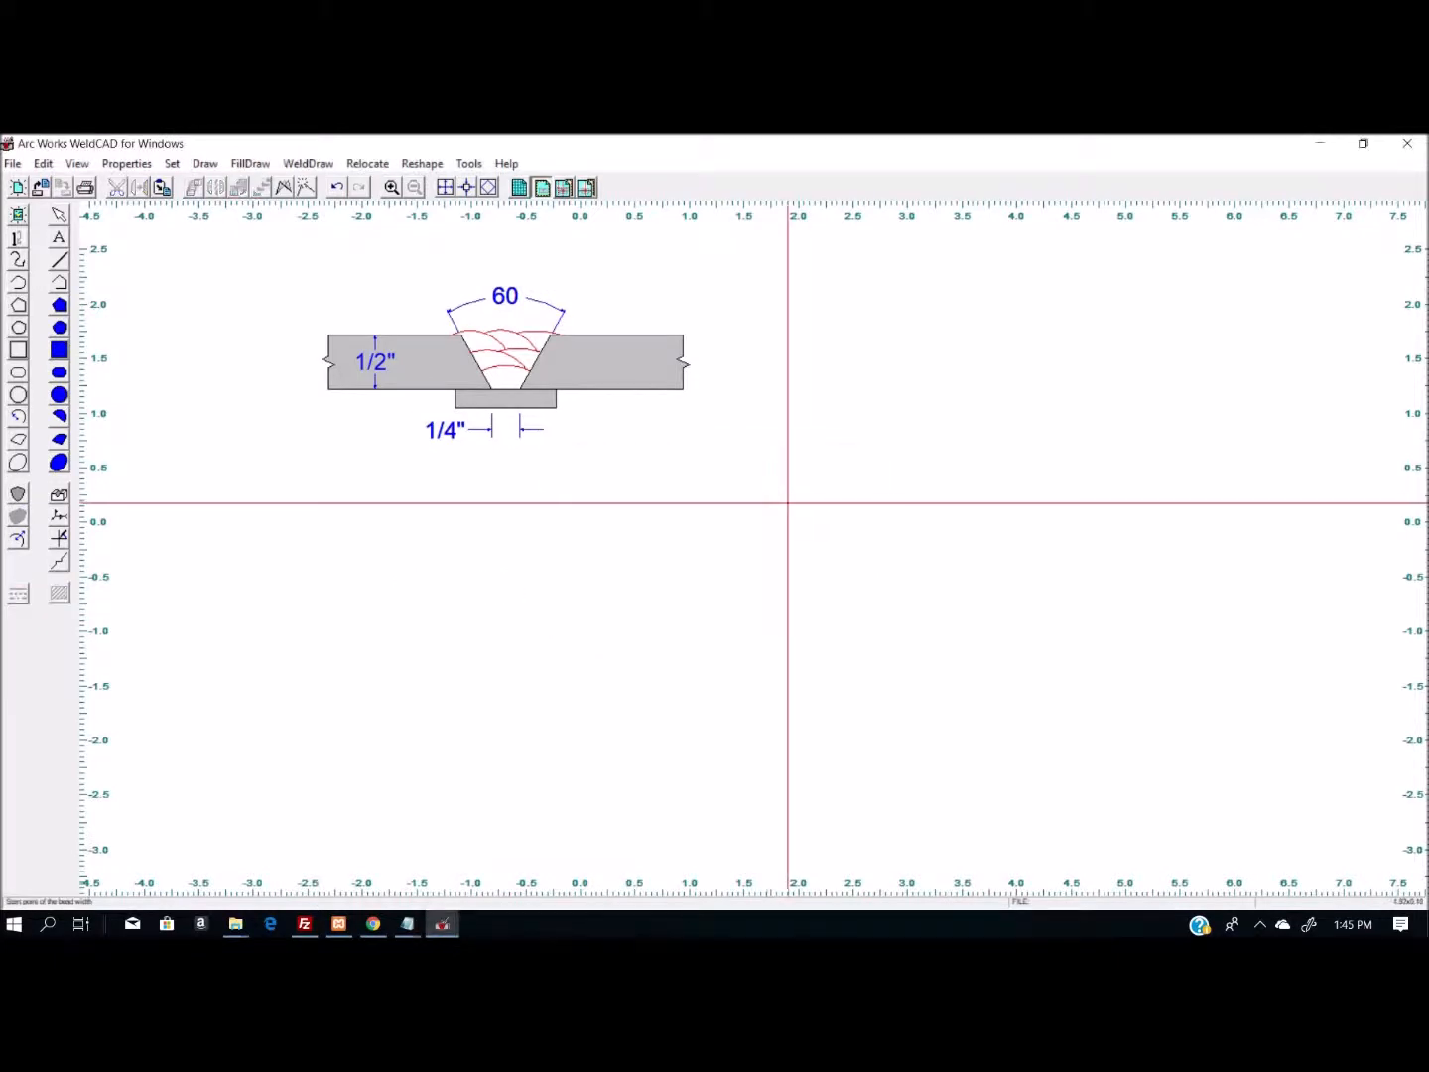
click(416, 504)
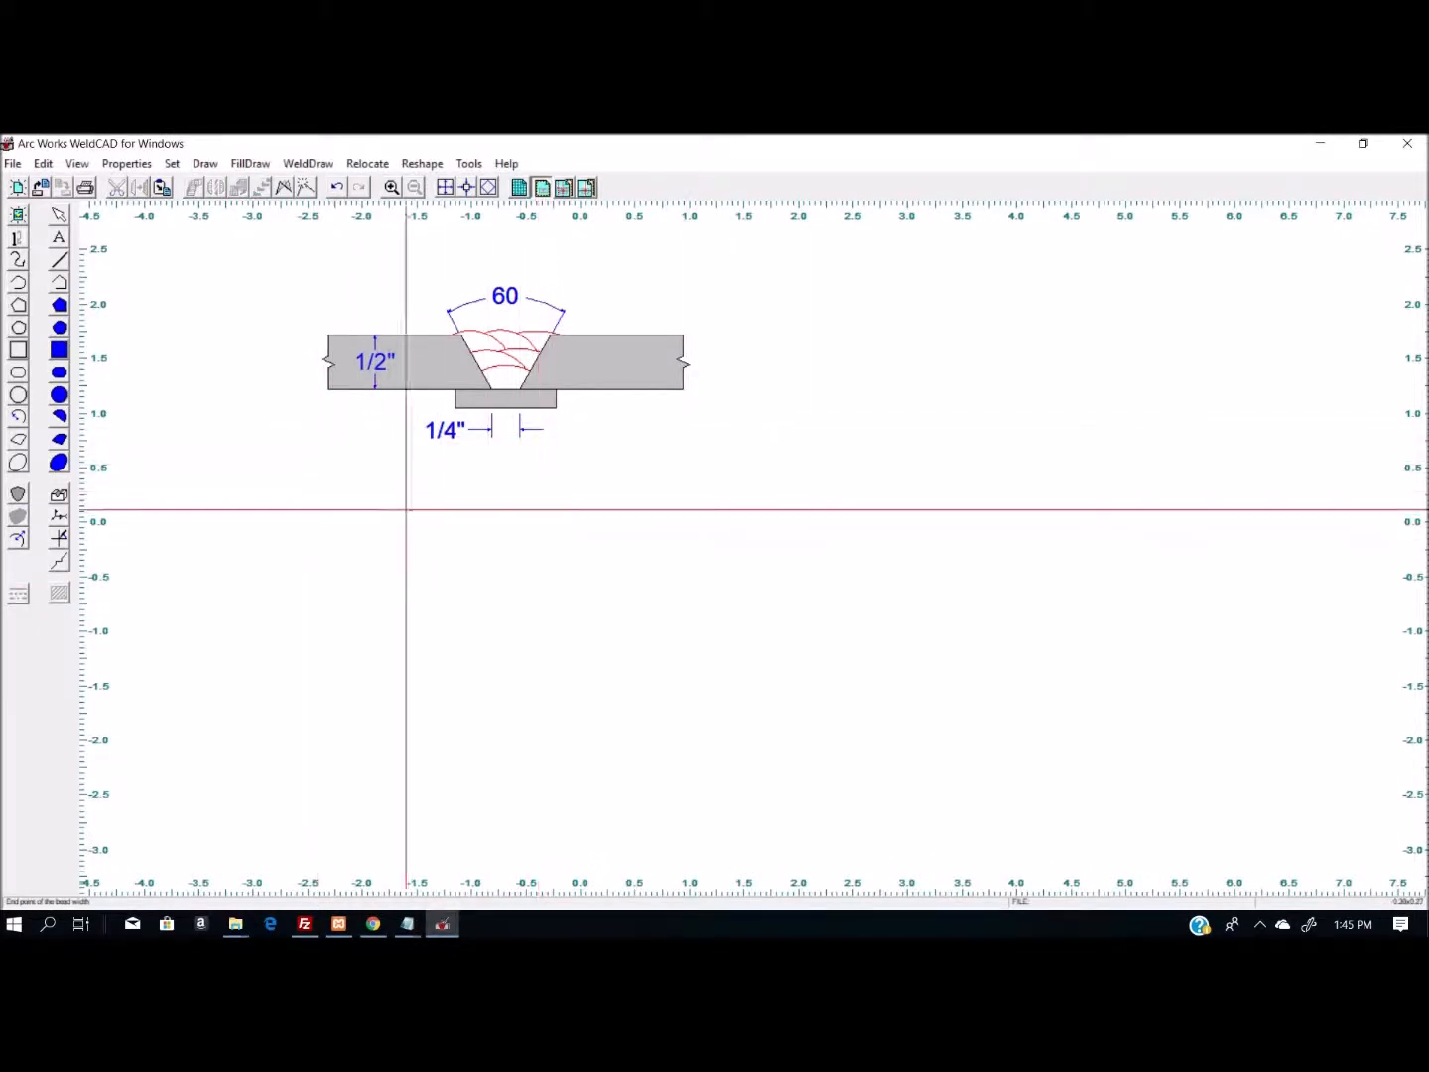
click(367, 542)
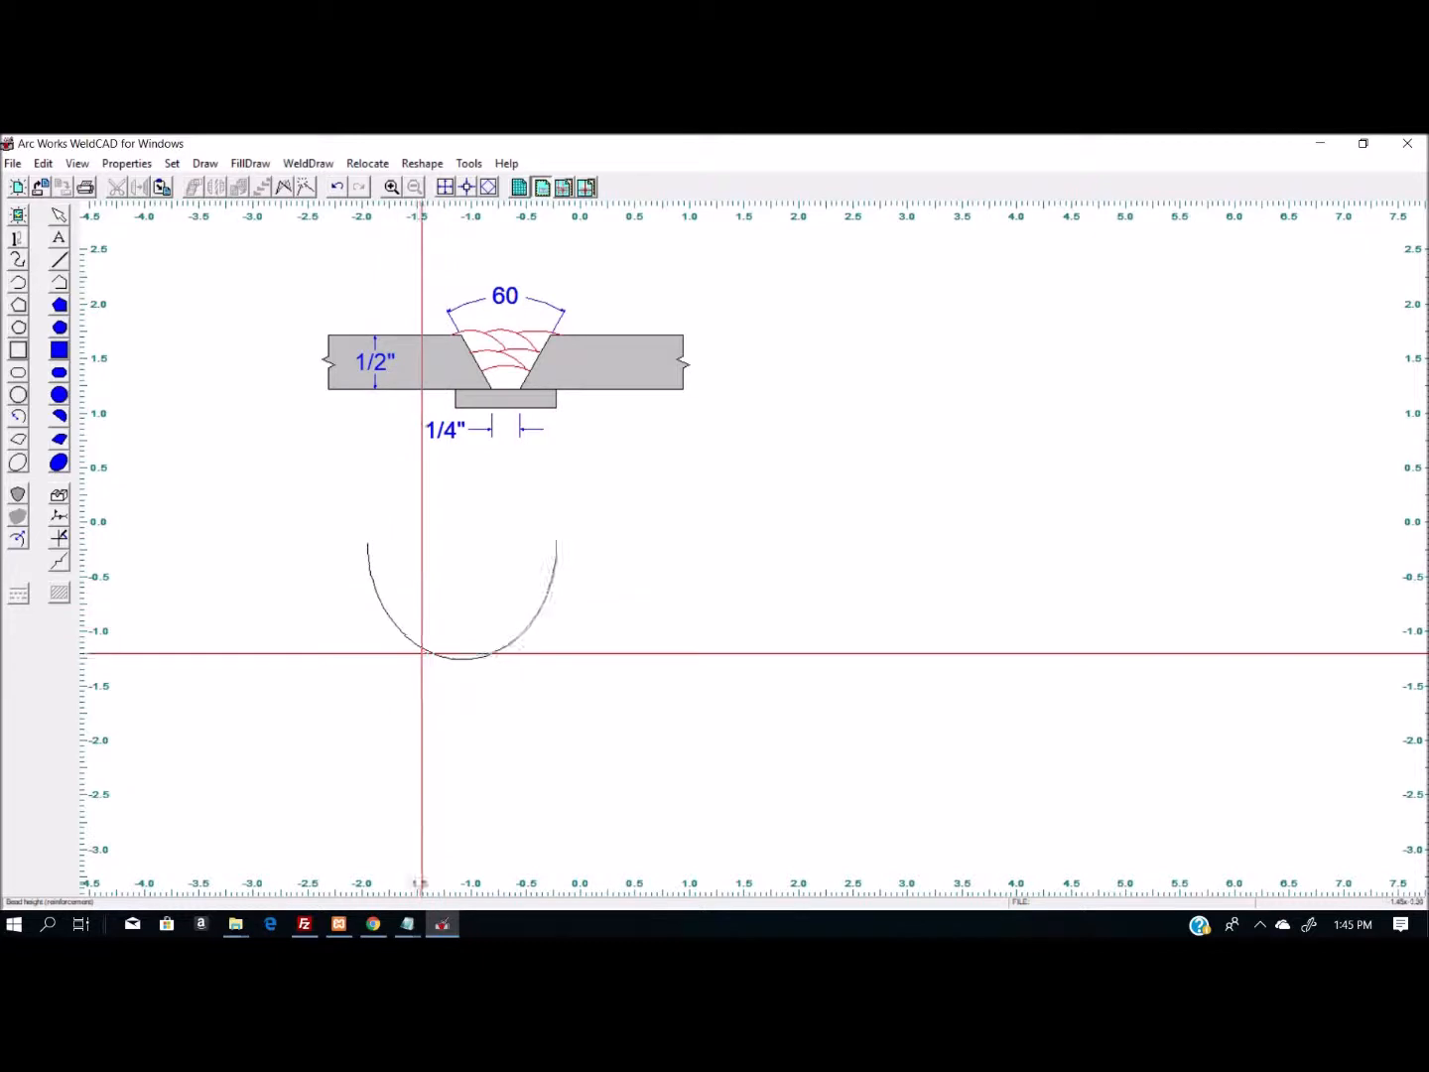
click(437, 518)
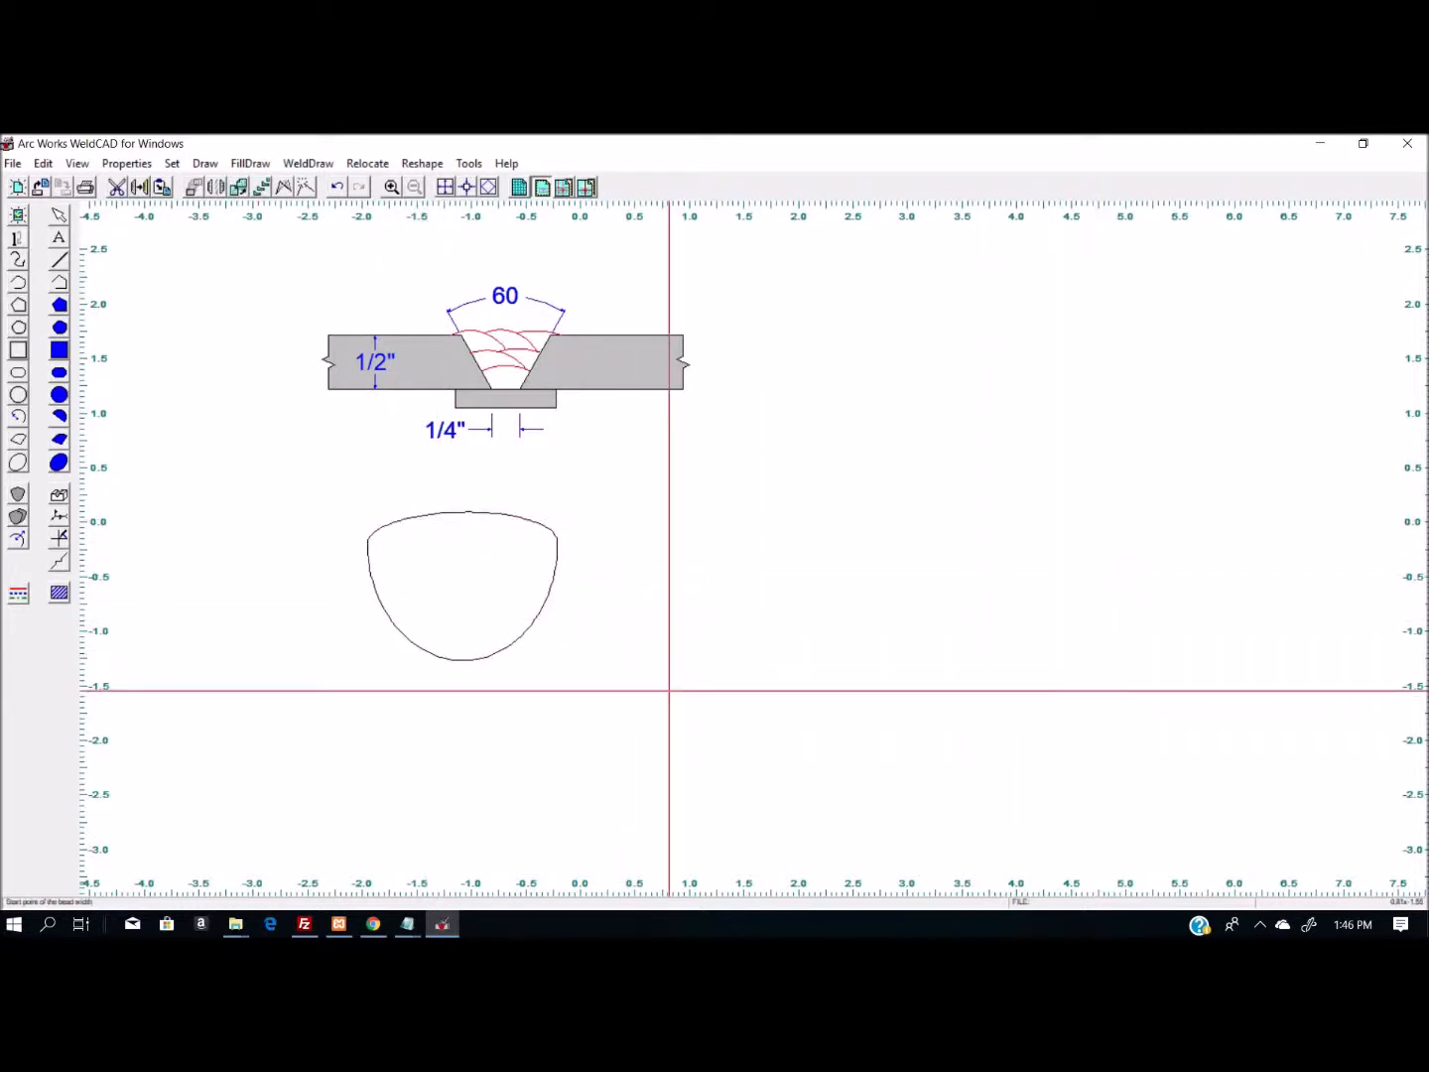
- Place an arrow-side single-vee butt weld symbol with backing and a tail at about 1.1, 0.2
click(59, 536)
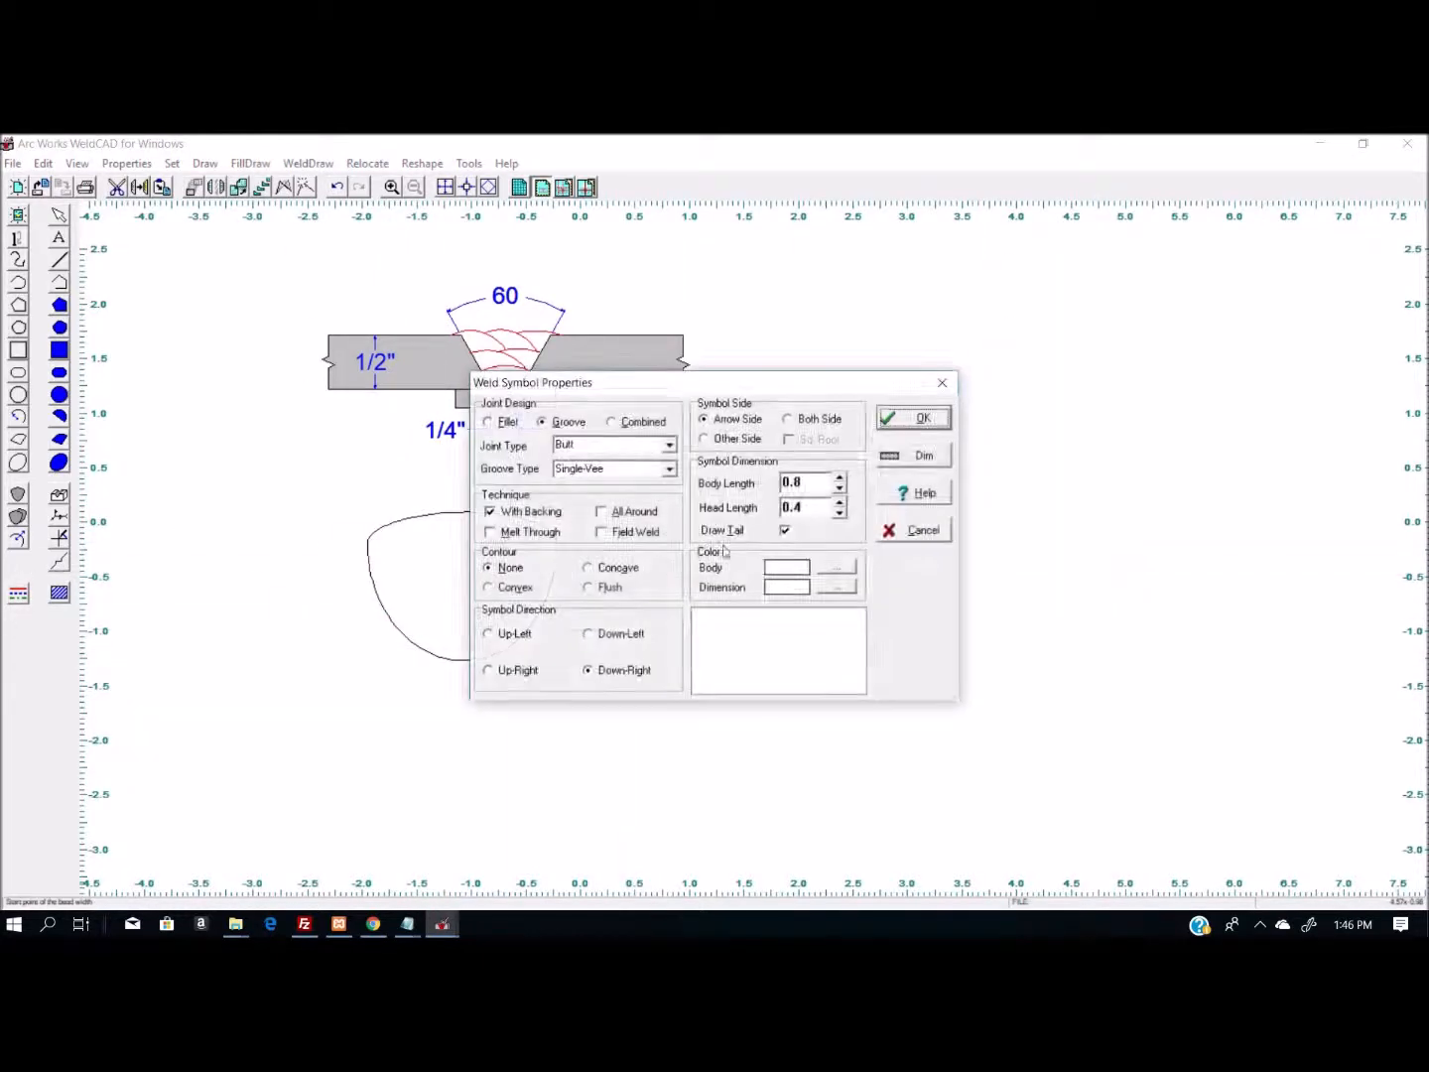
click(916, 419)
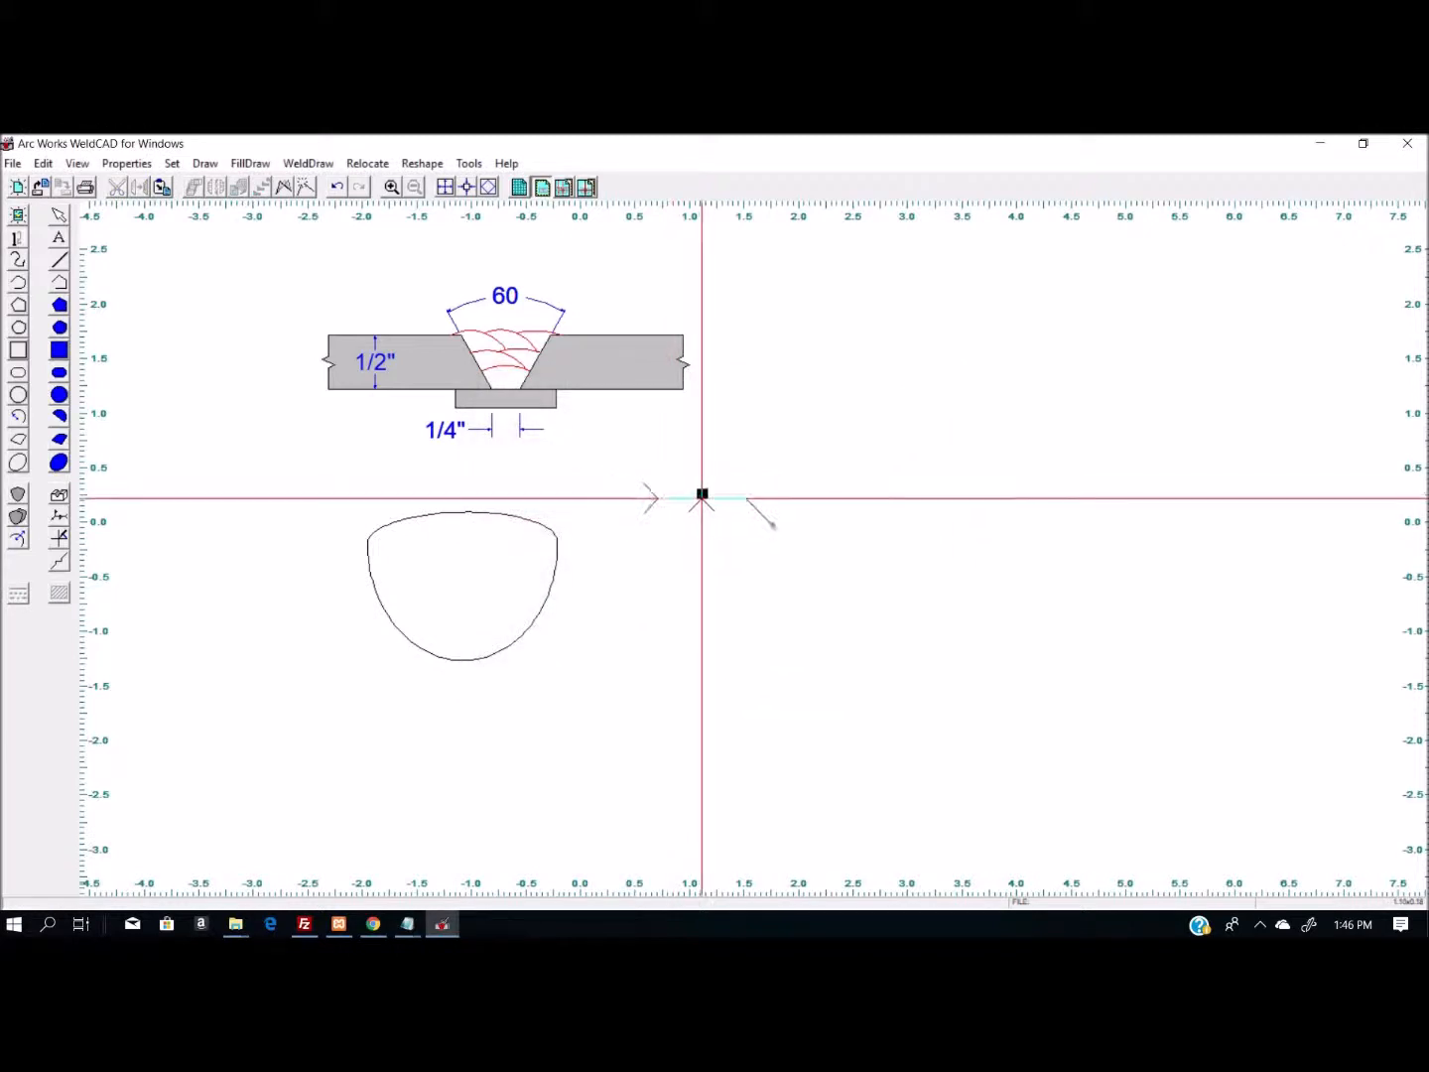
click(700, 496)
- Change the weld symbol's body and dimension colors to dark purple
right_click(714, 511)
mouse_move(816, 529)
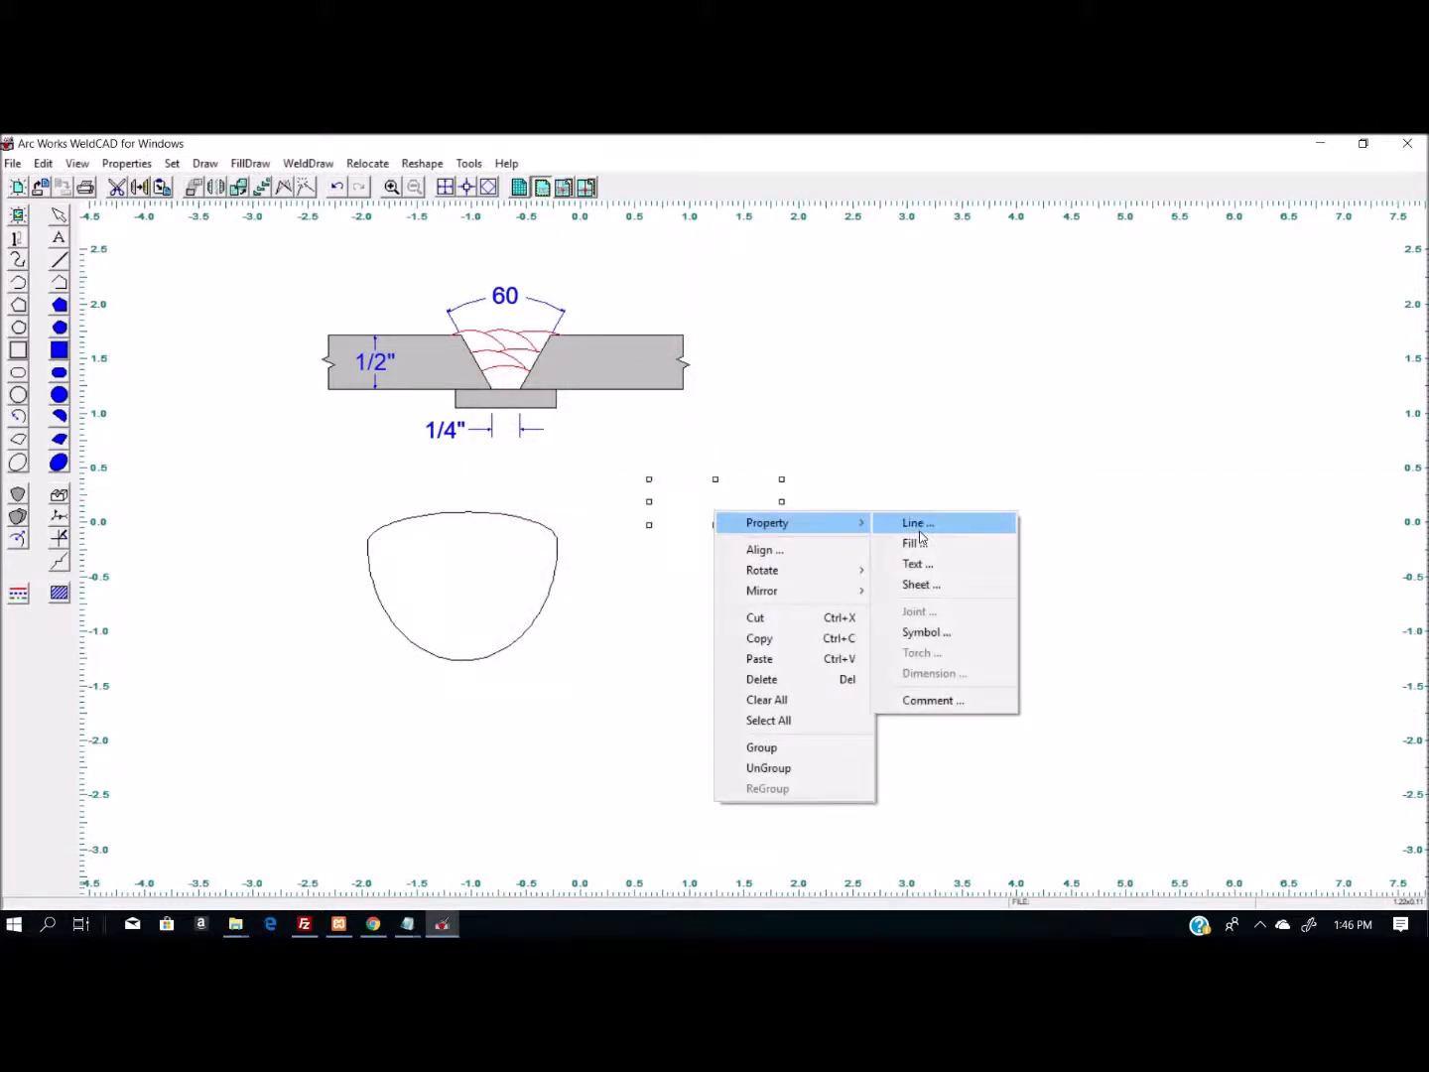
click(924, 632)
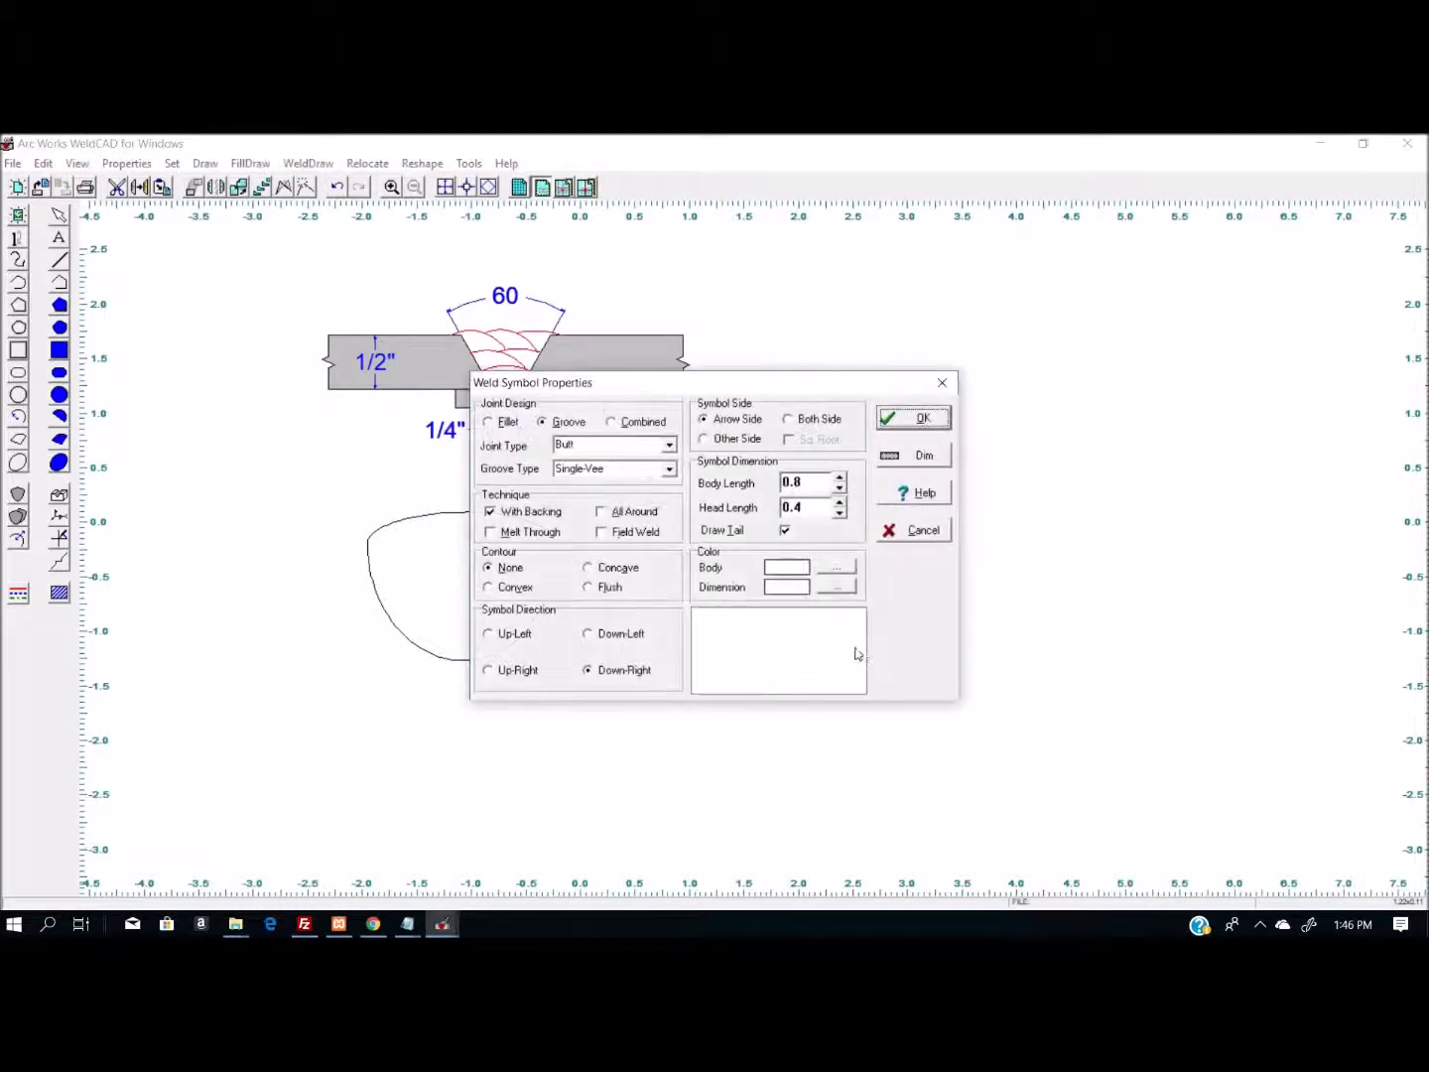
click(850, 569)
click(773, 544)
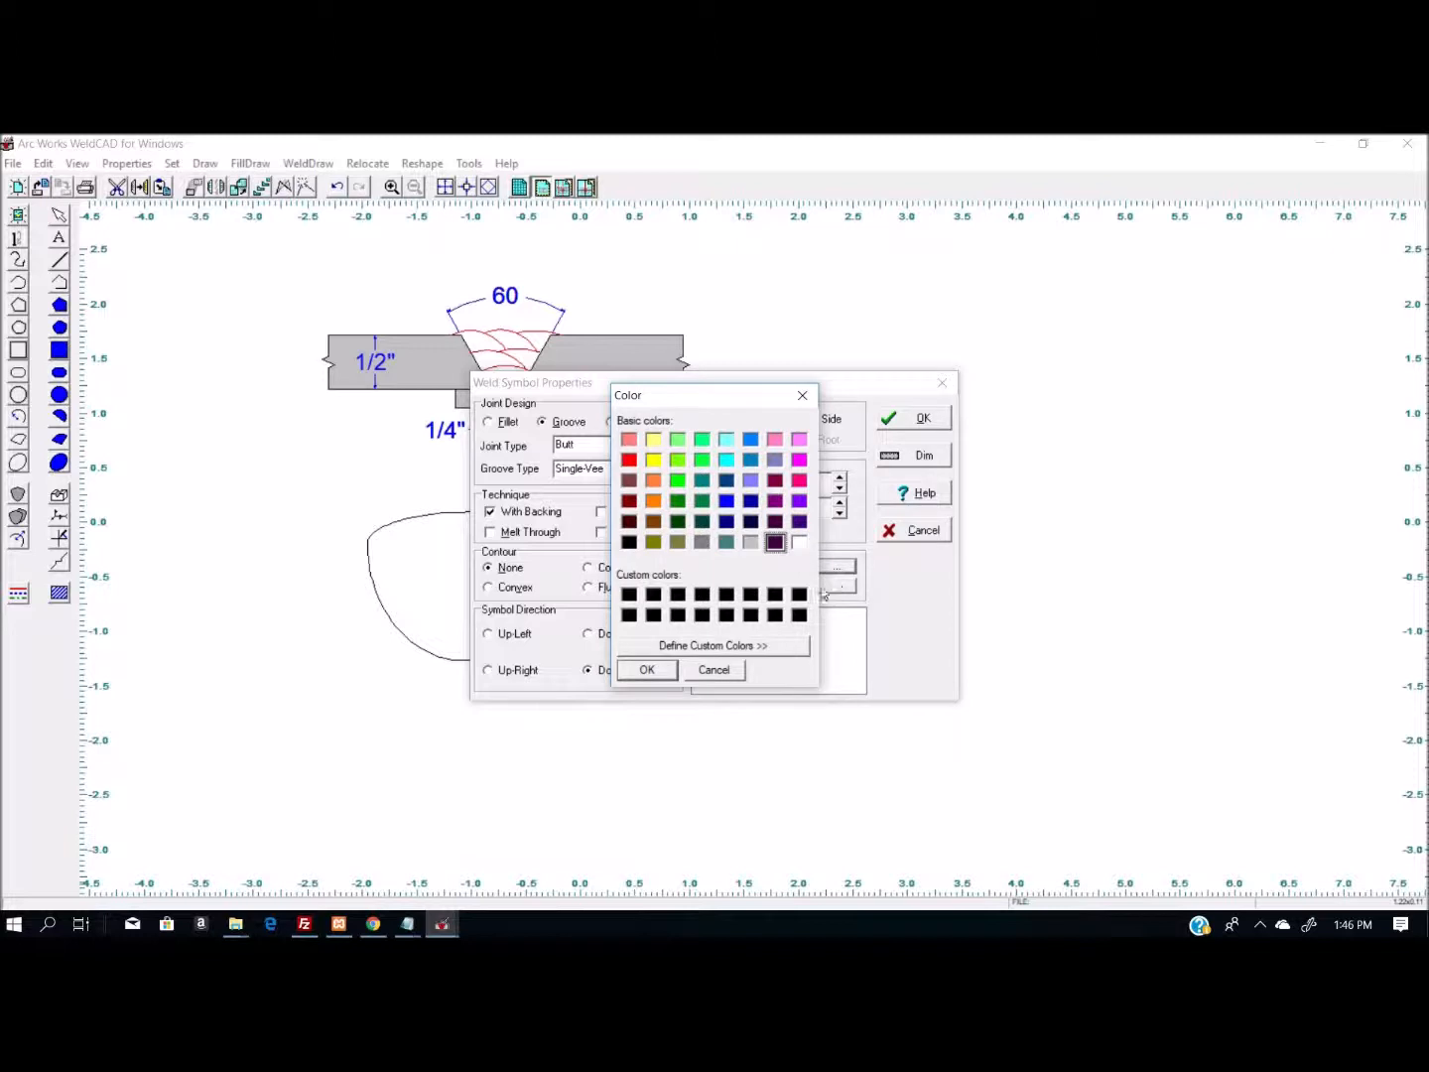
key(Return)
click(838, 585)
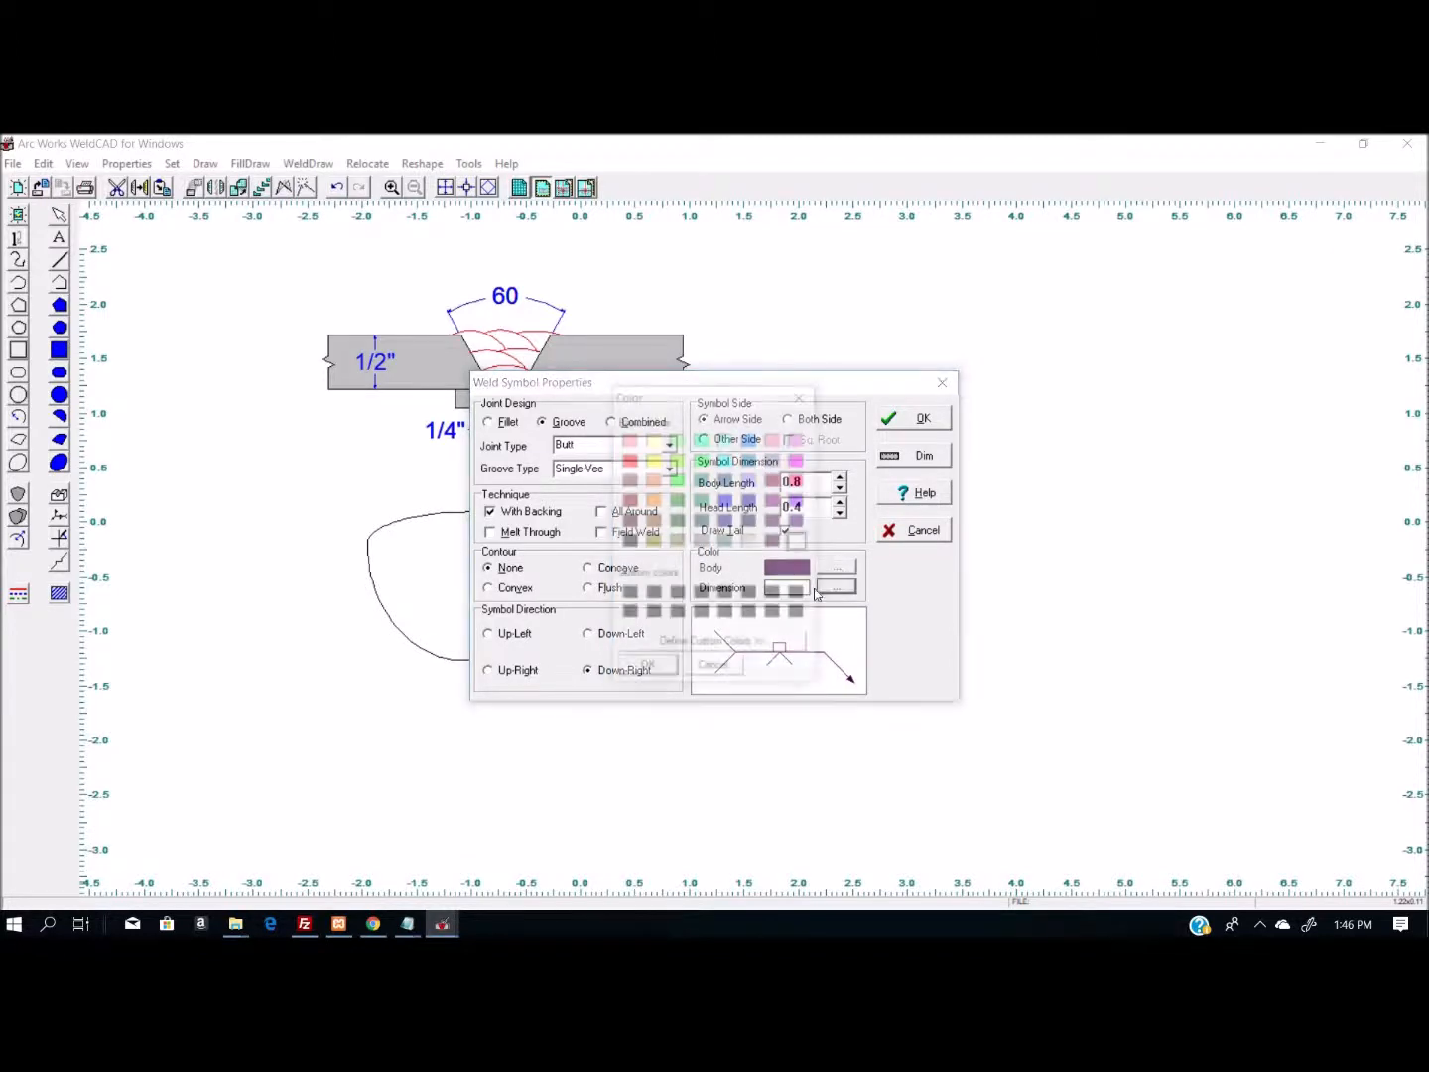
click(775, 542)
click(647, 669)
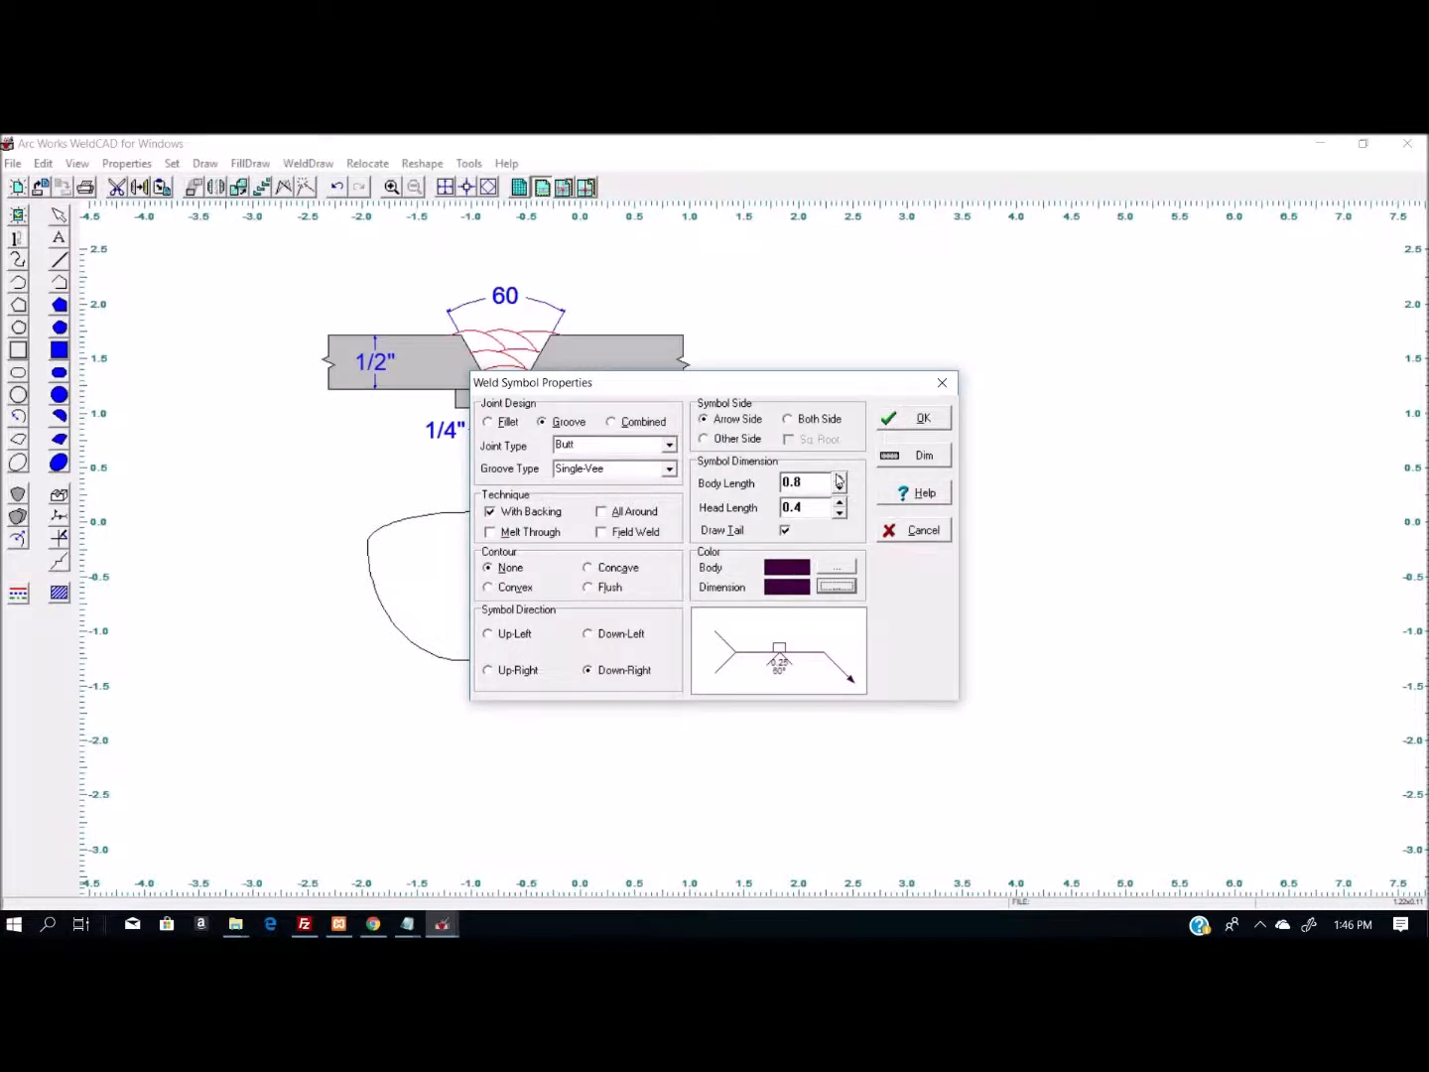
- Increase the weld symbol's body length and head length and apply the changed properties
click(839, 477)
click(840, 477)
click(837, 502)
click(906, 418)
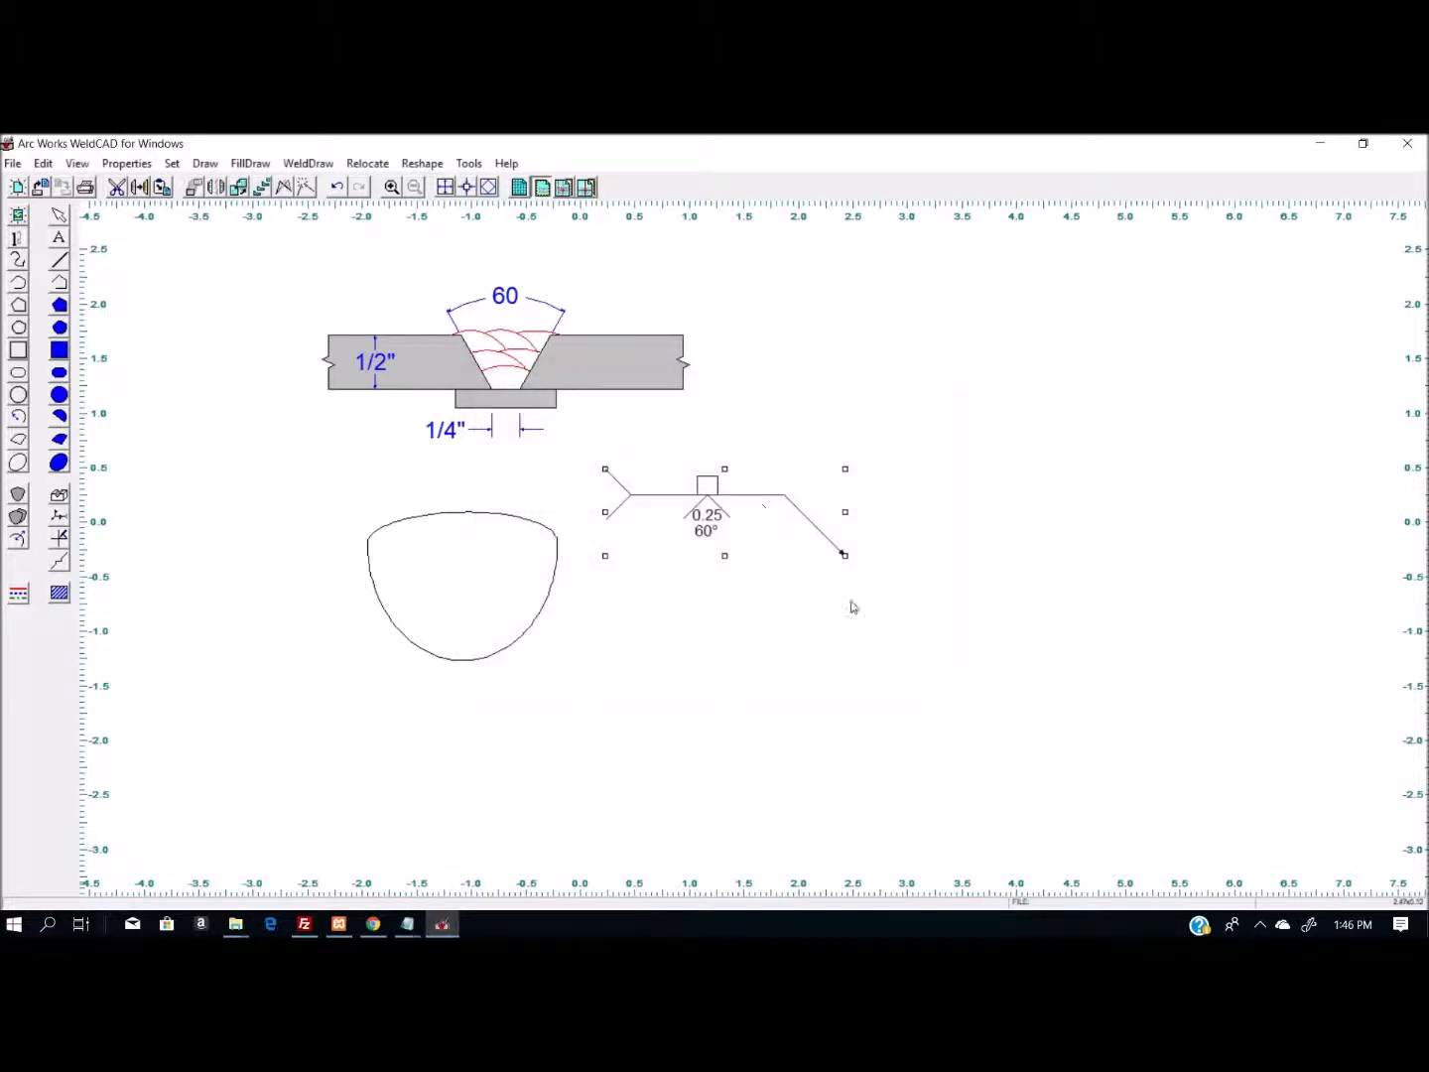
click(986, 636)
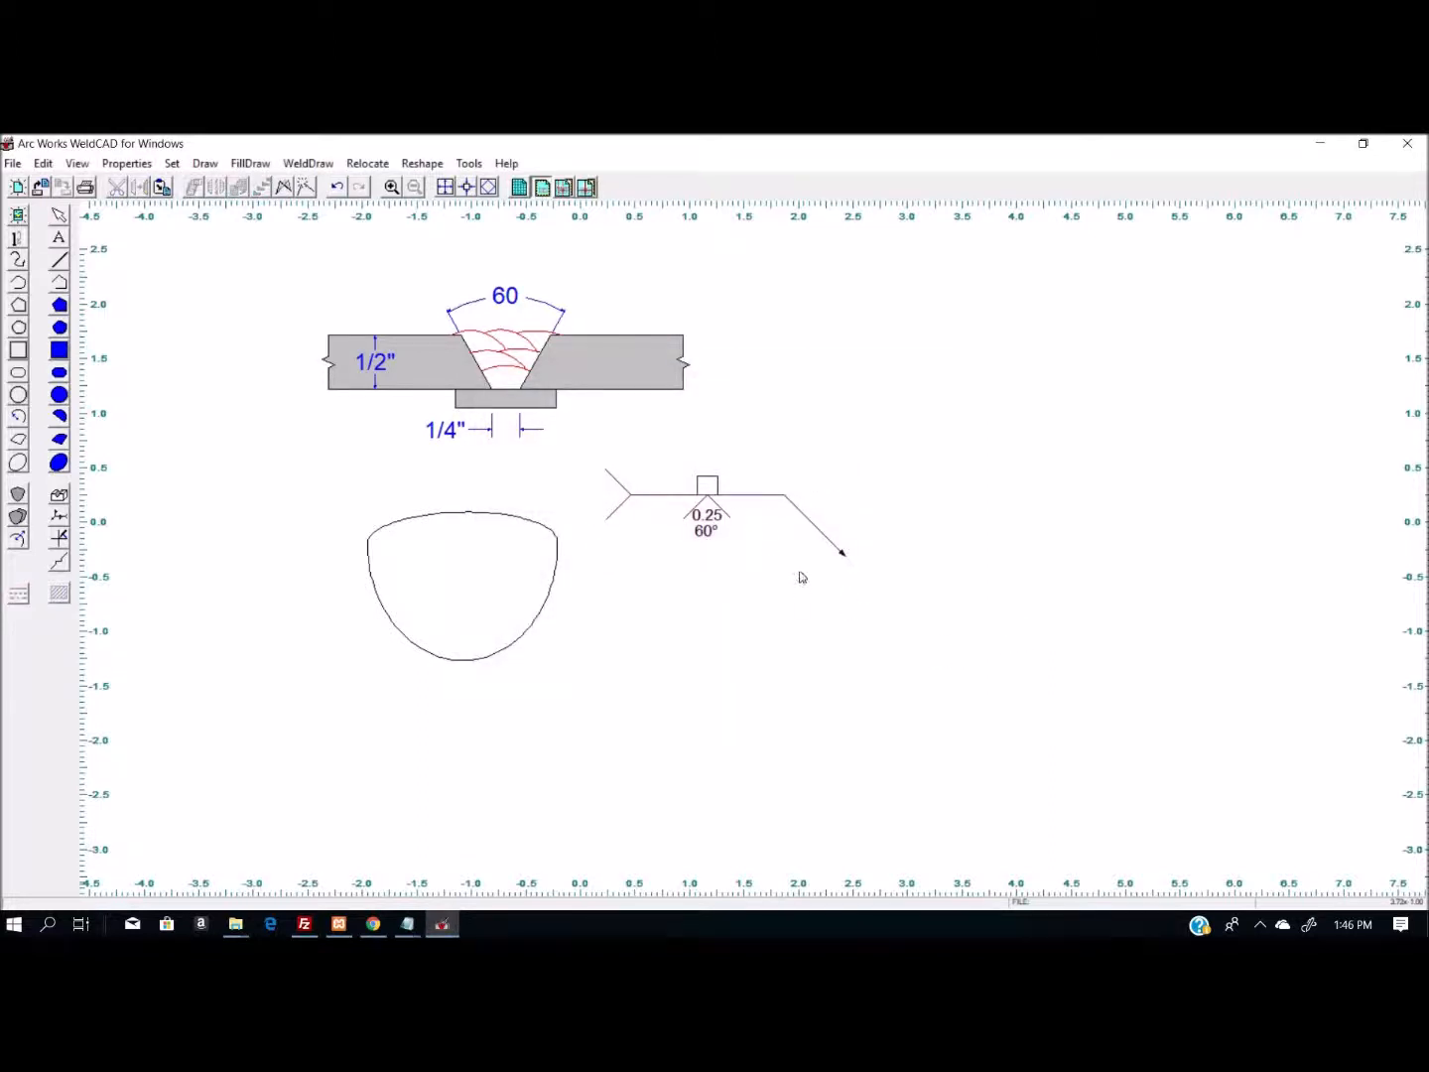
- Move the weld symbol above the joint so its arrow tip sits at about -1.3, 2.0, near the groove
click(726, 509)
drag(724, 513, 312, 266)
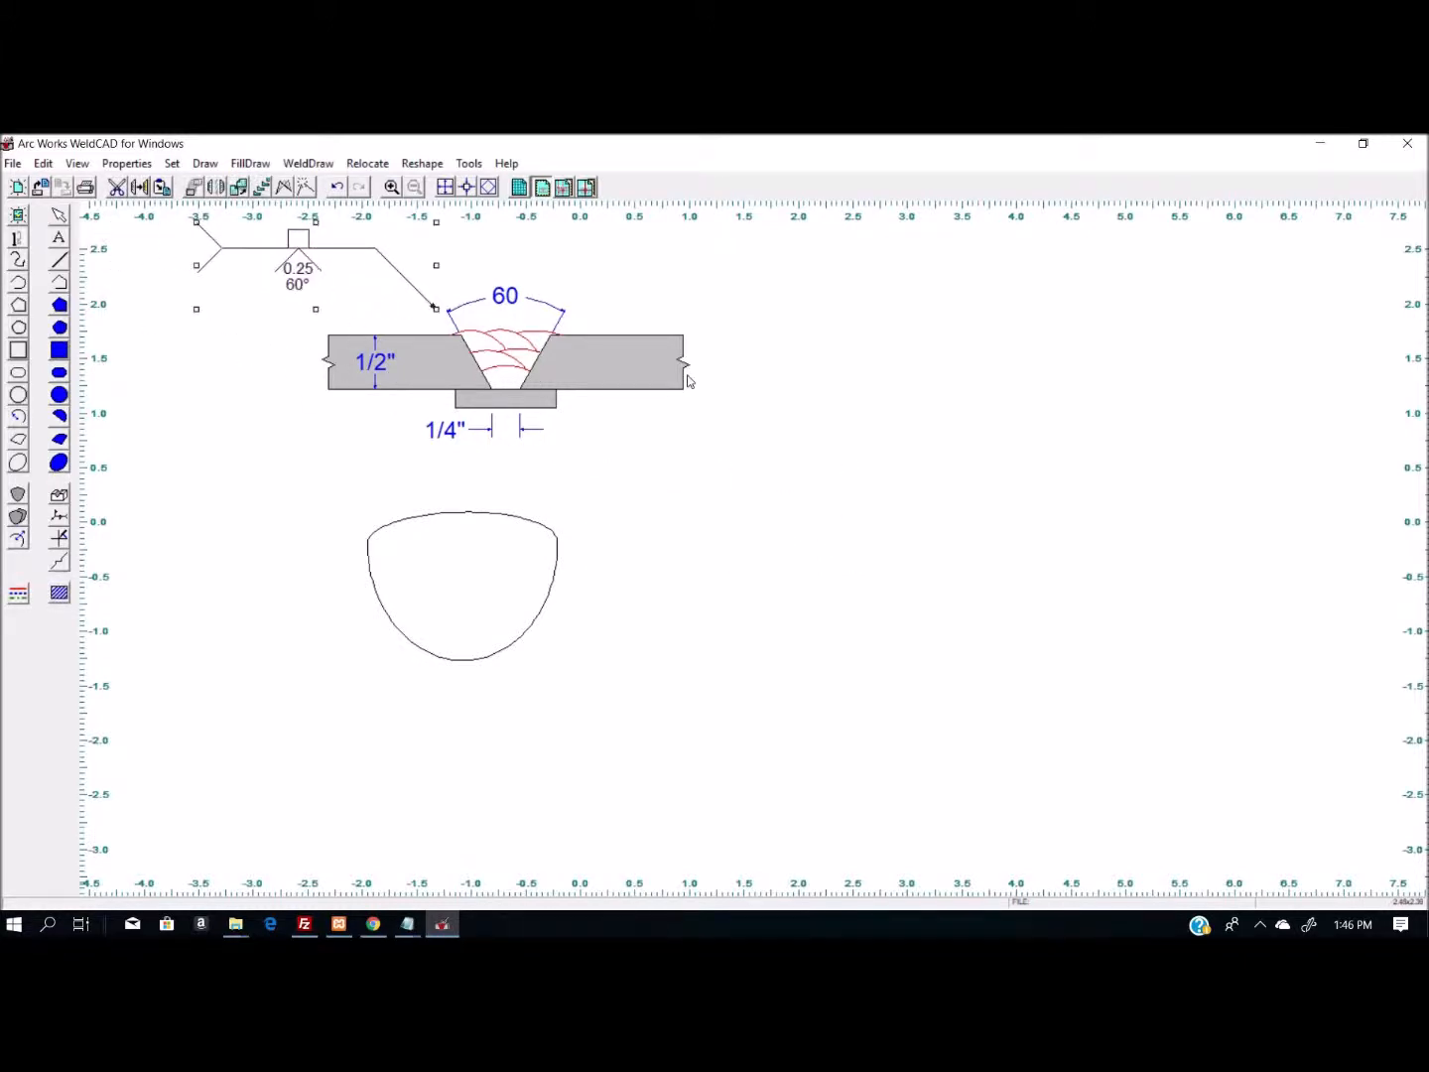
click(1006, 572)
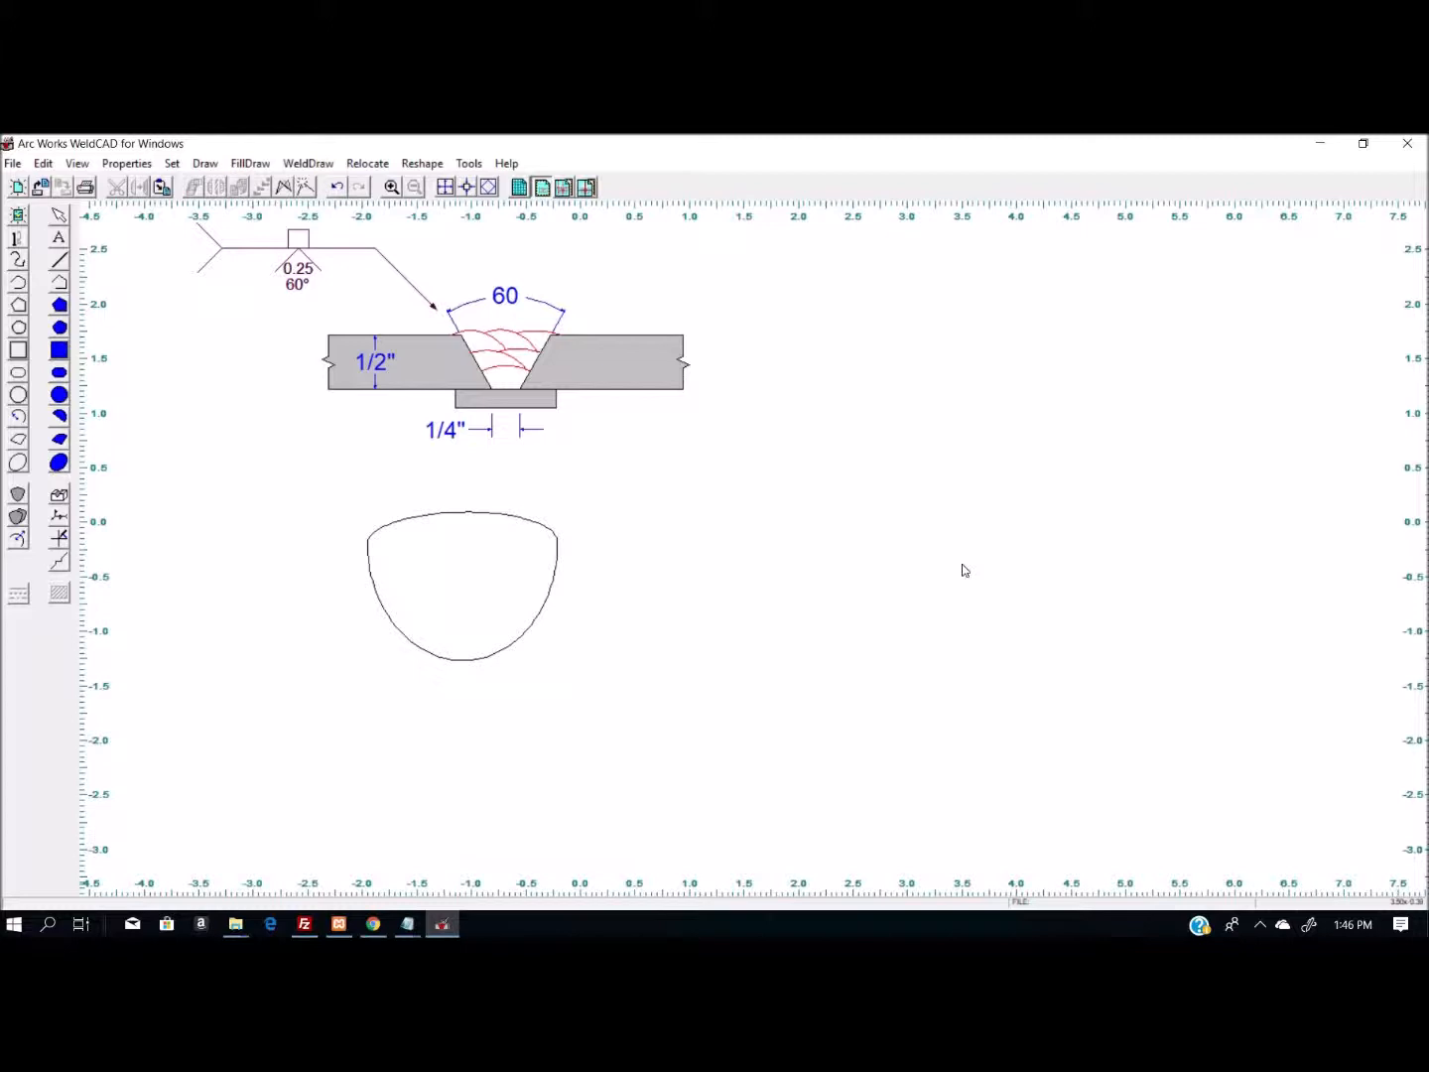
- Place torch end and front views beside the weld bead, with size 1.5, travel angle 80° and work angle 45°
click(60, 536)
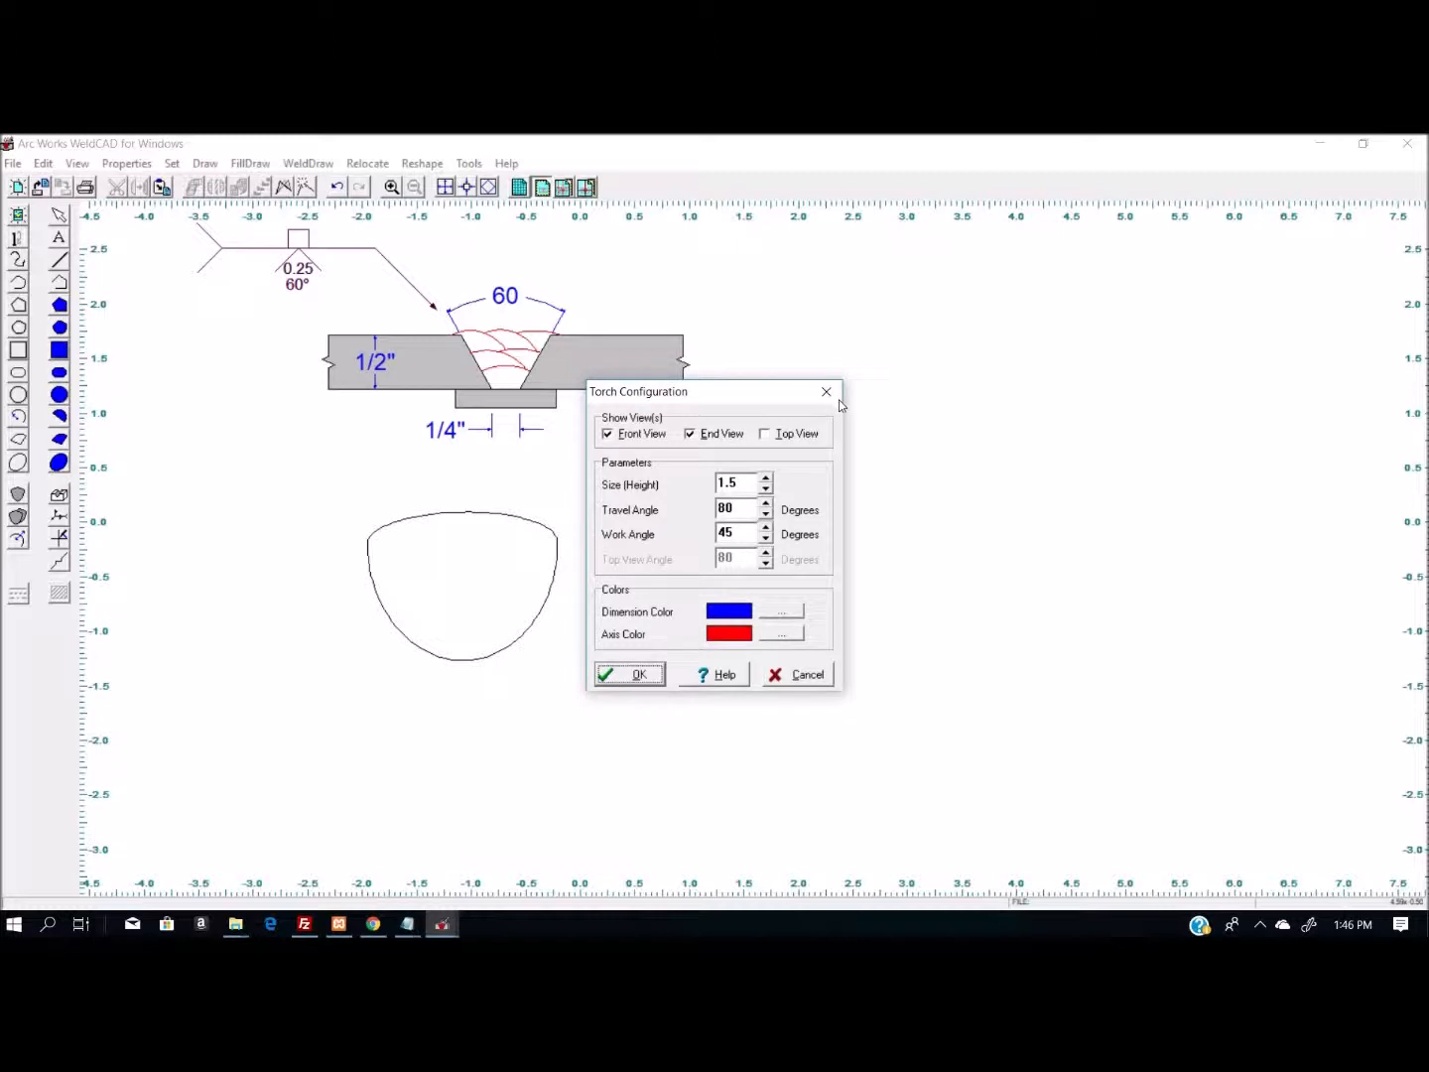
click(630, 674)
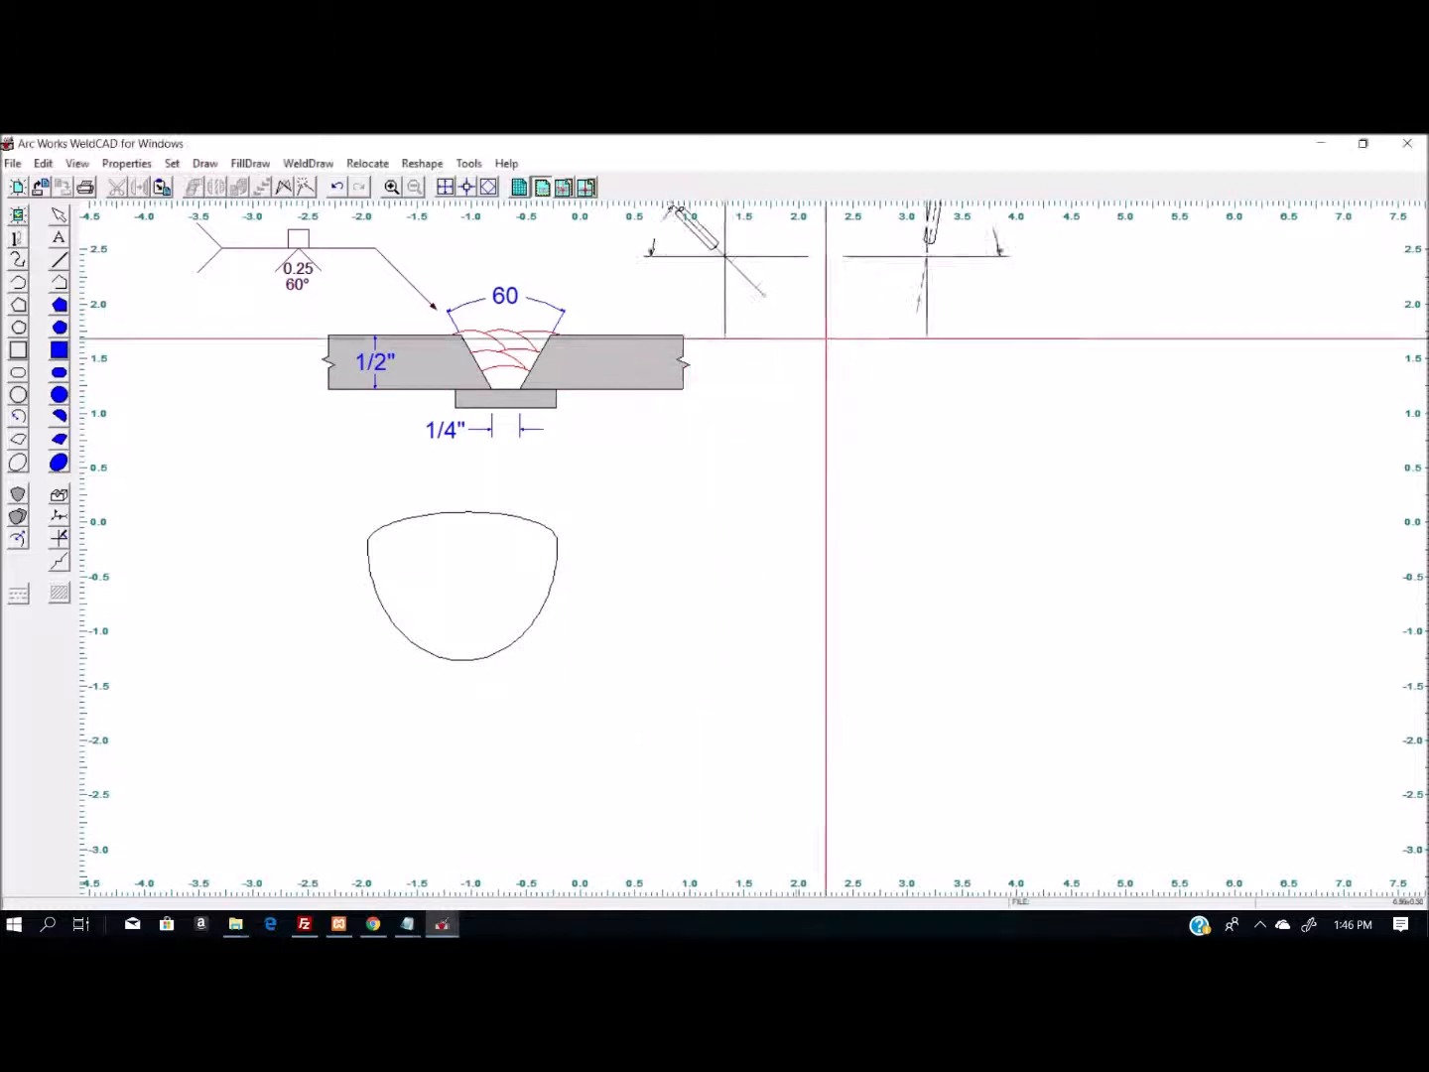
click(825, 597)
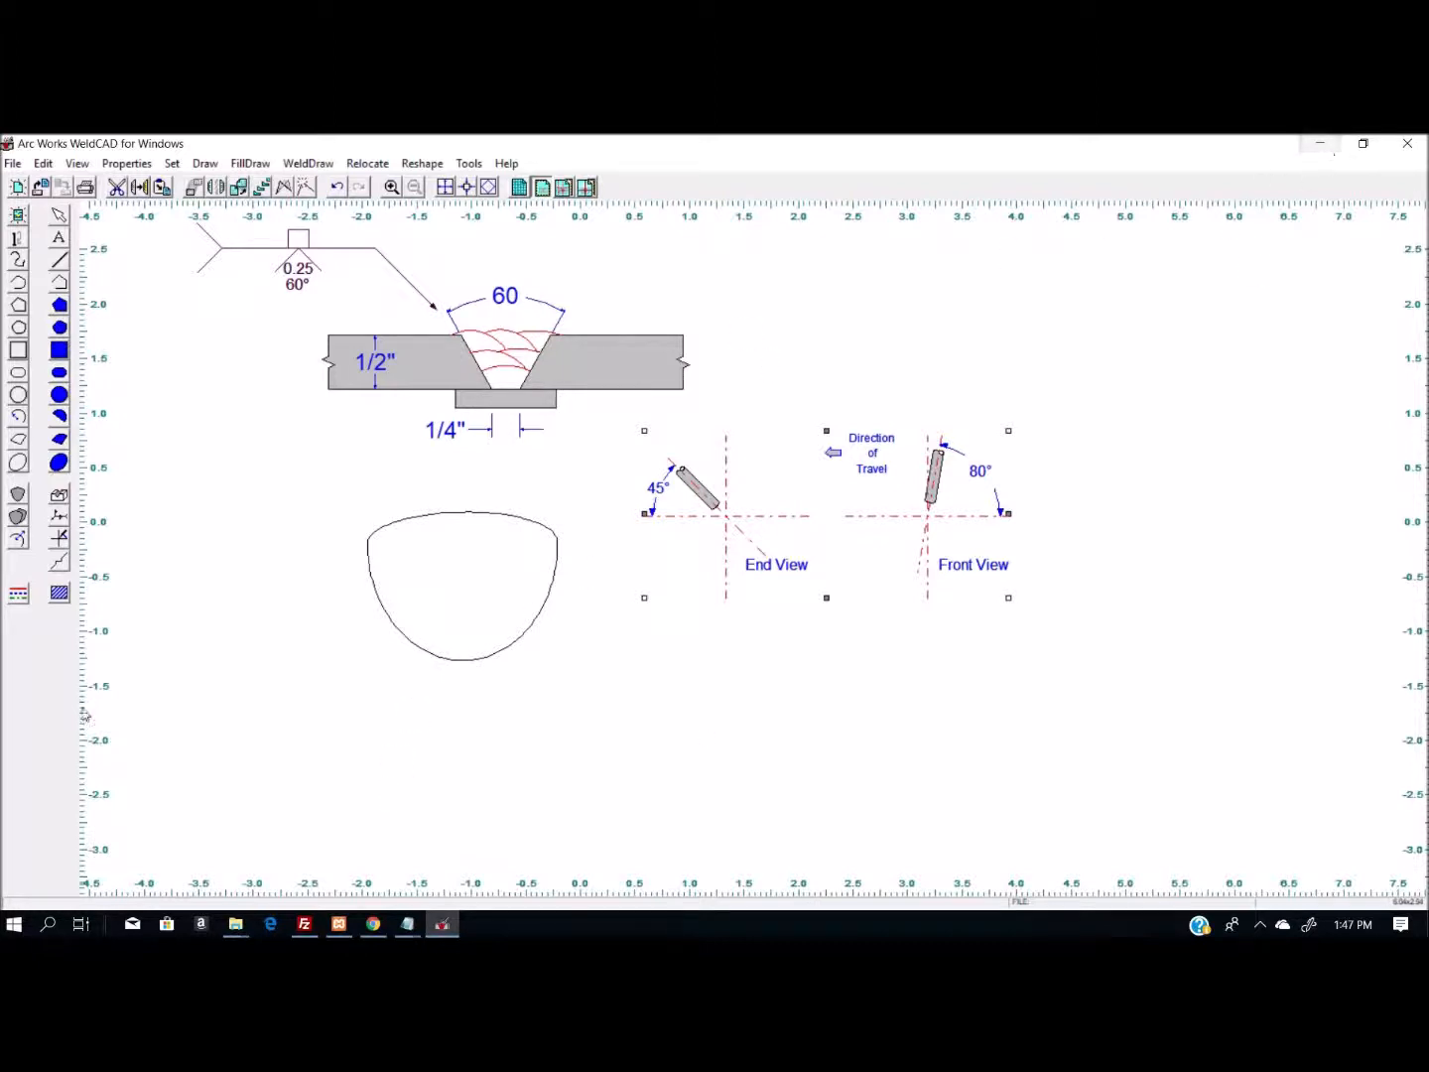
- Switch to WeldToolbox - CAD from the CEI program group and maximize its window
click(20, 924)
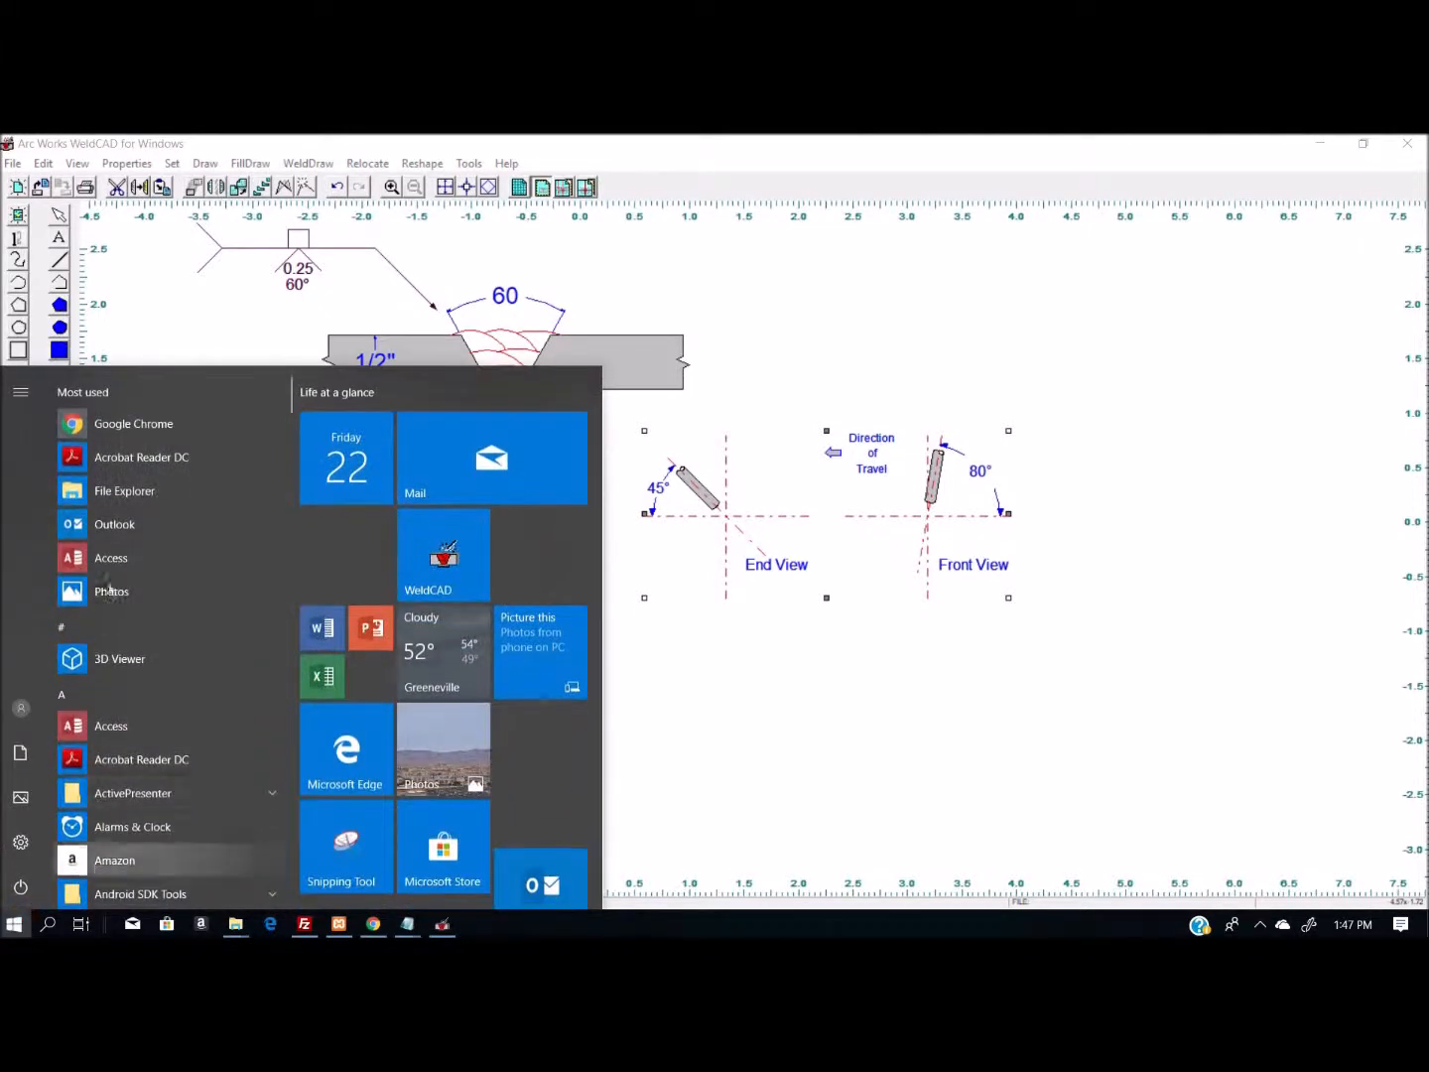
scroll(130, 540, down, 7)
scroll(136, 536, up, 2)
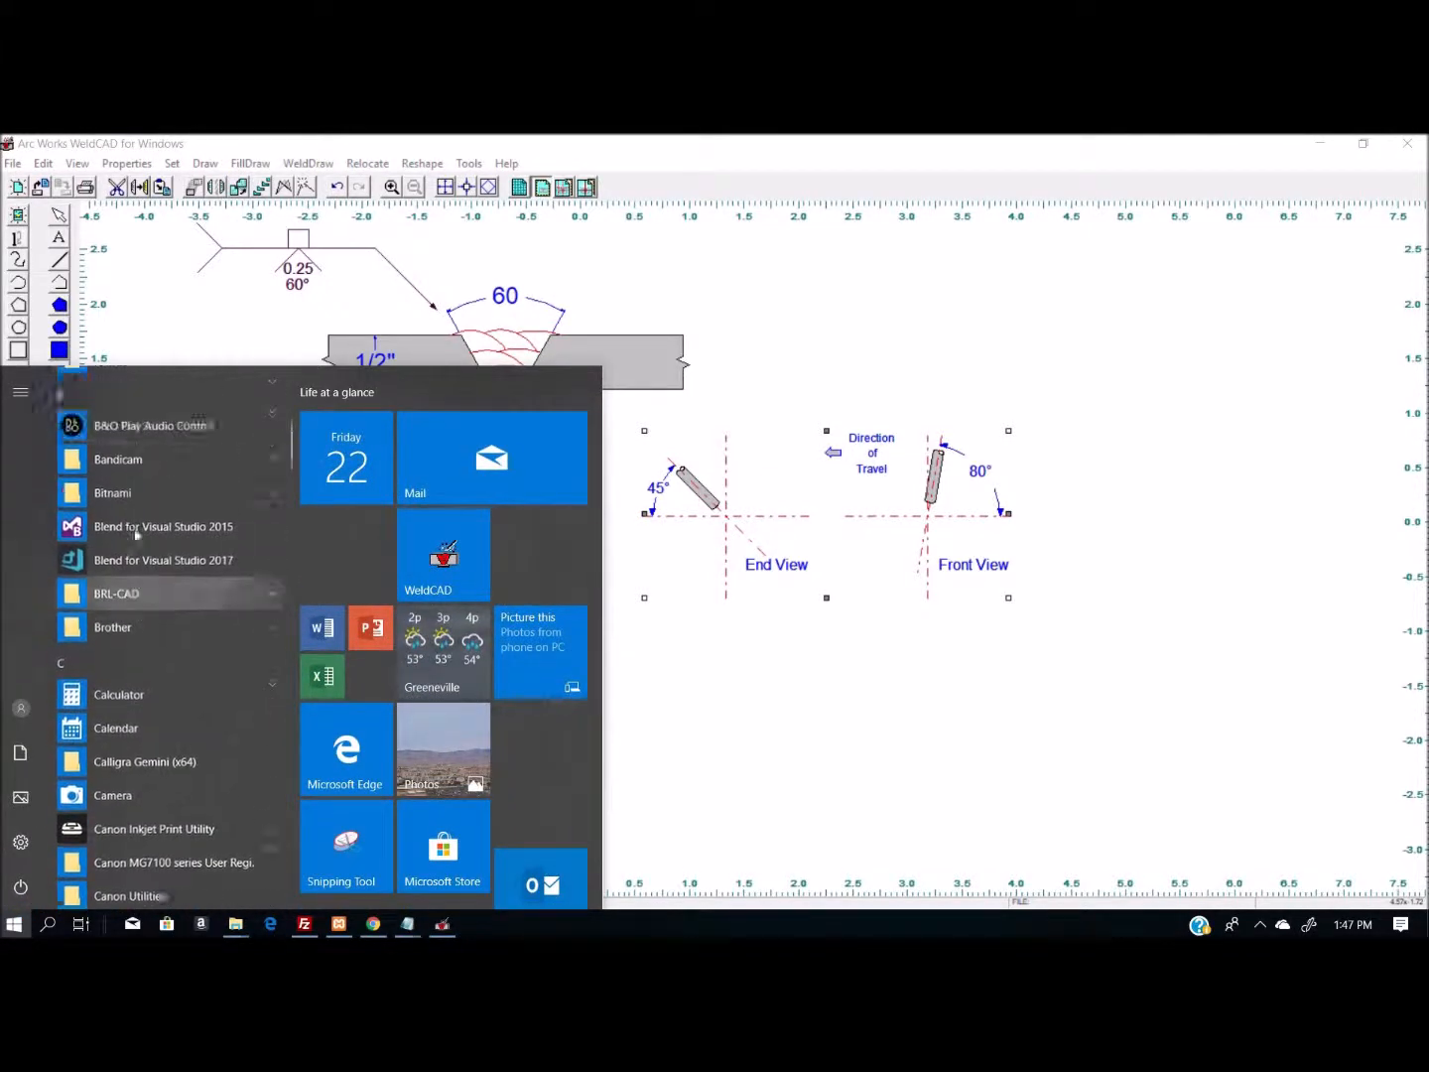
scroll(139, 532, down, 3)
scroll(139, 526, down, 3)
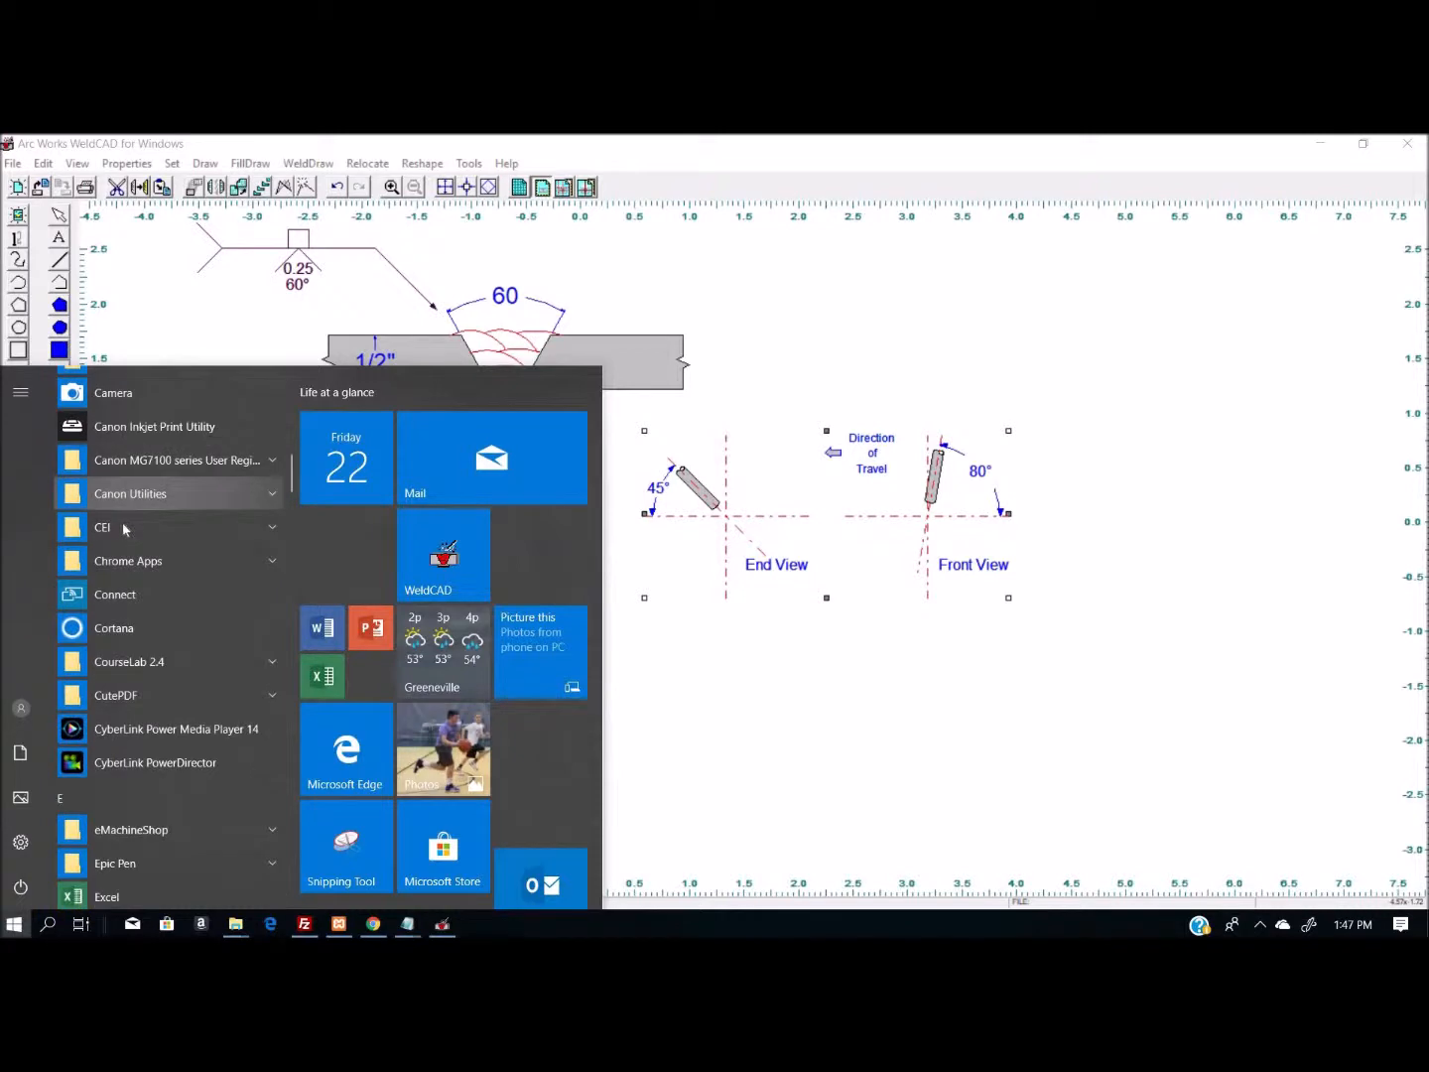
click(102, 531)
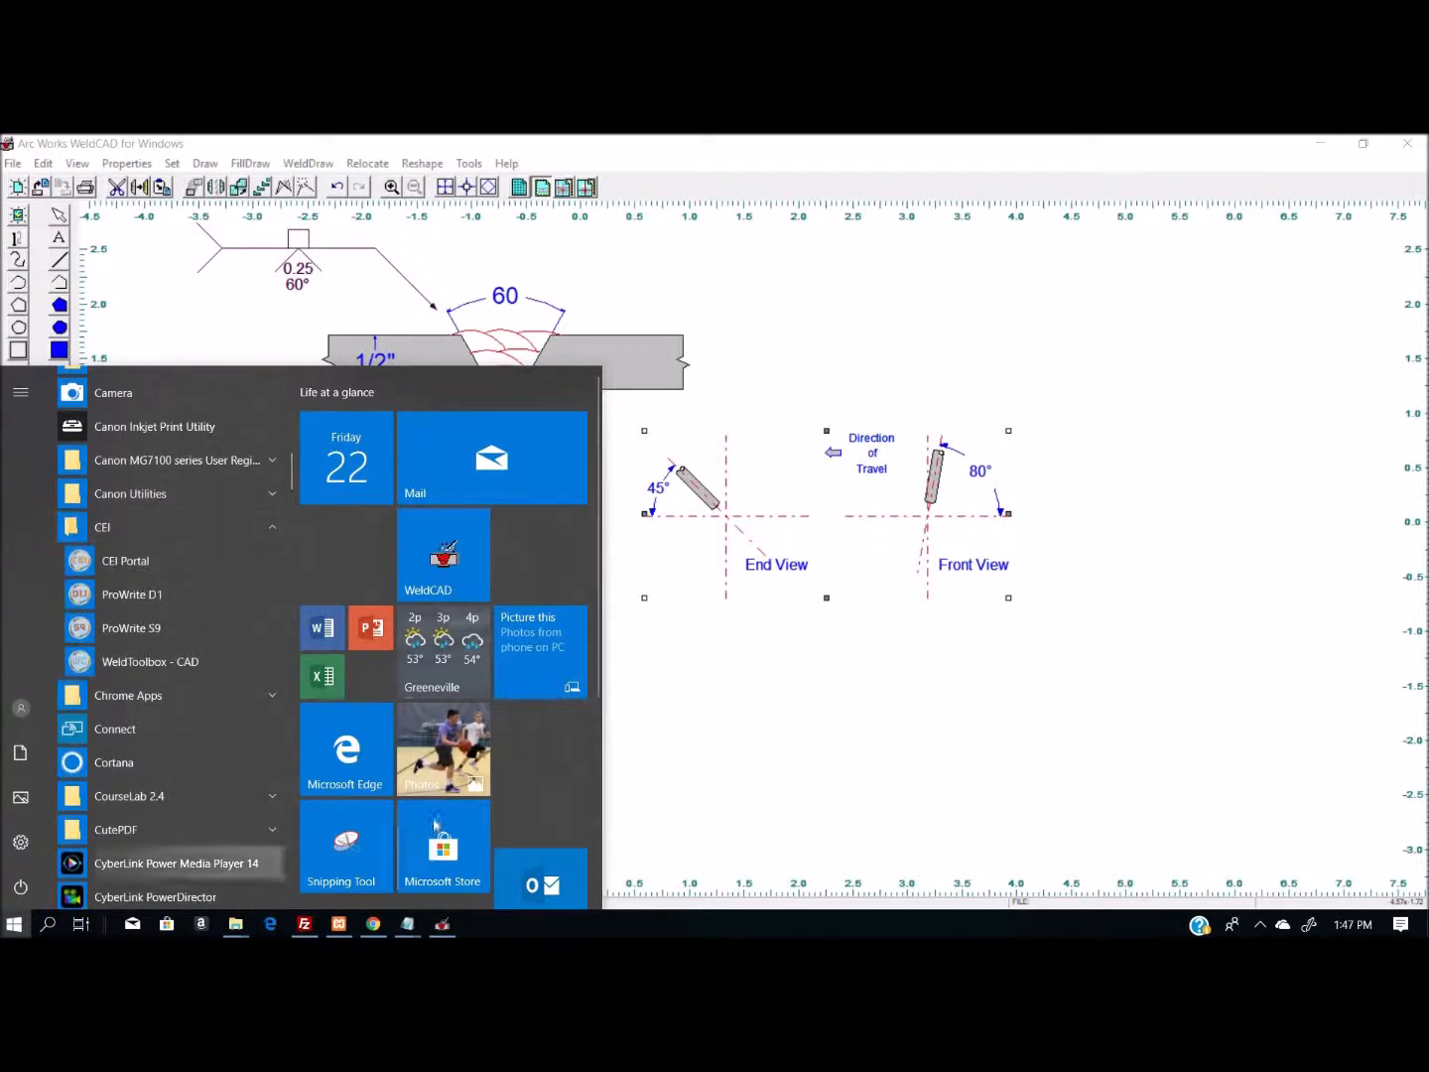
click(139, 666)
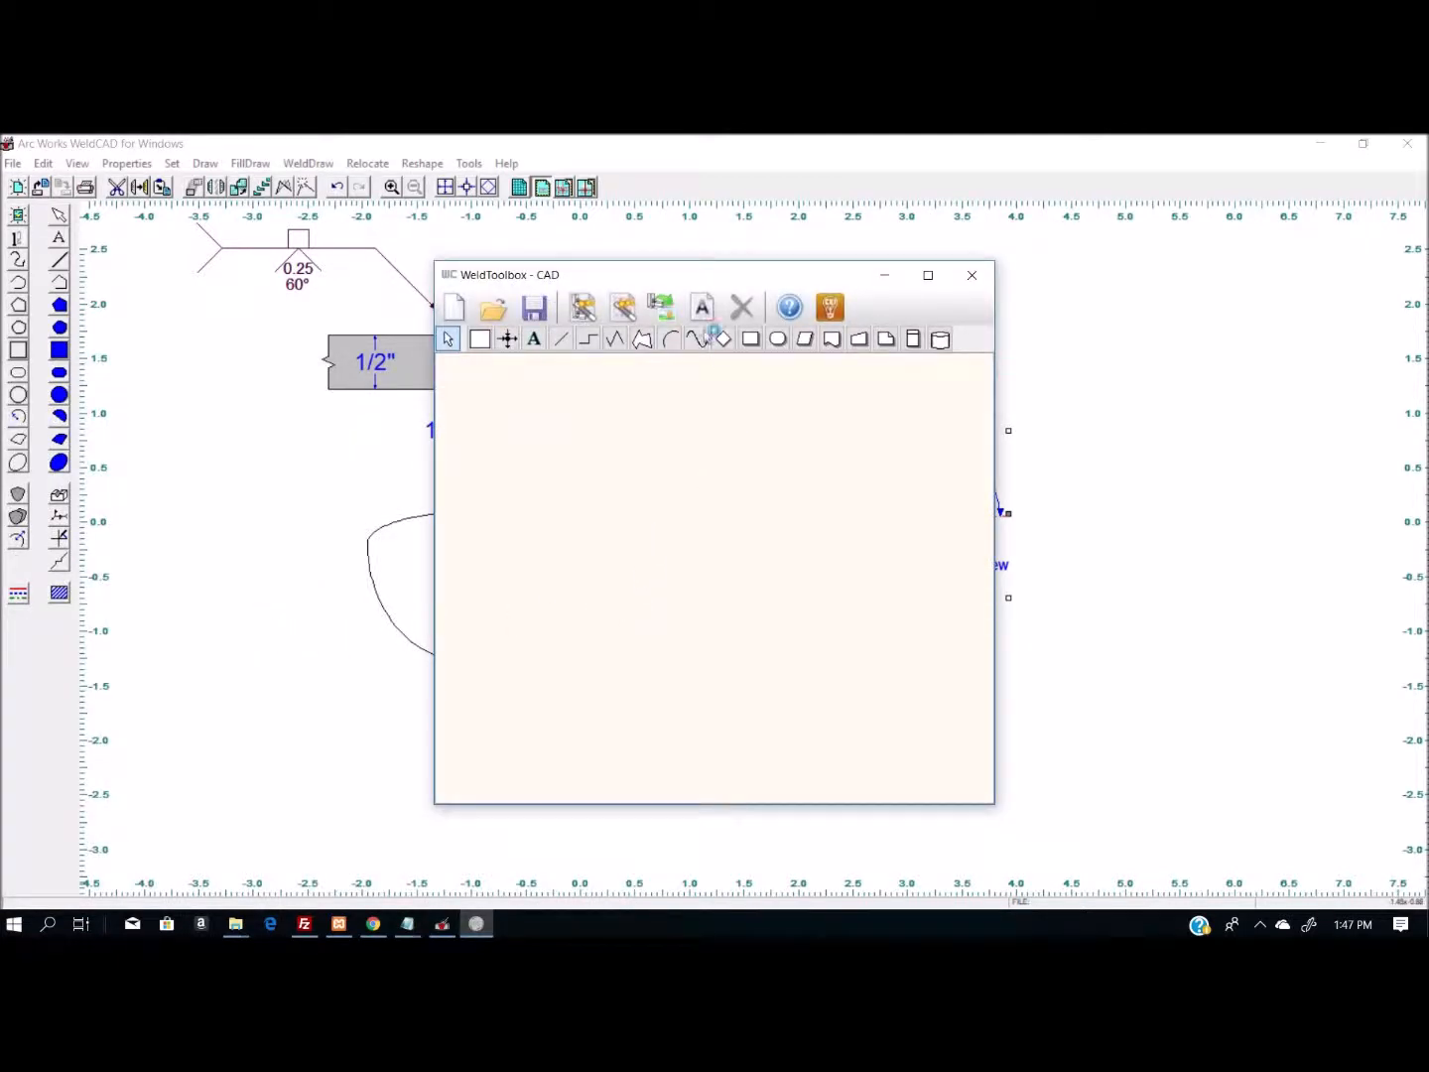
drag(701, 273, 522, 265)
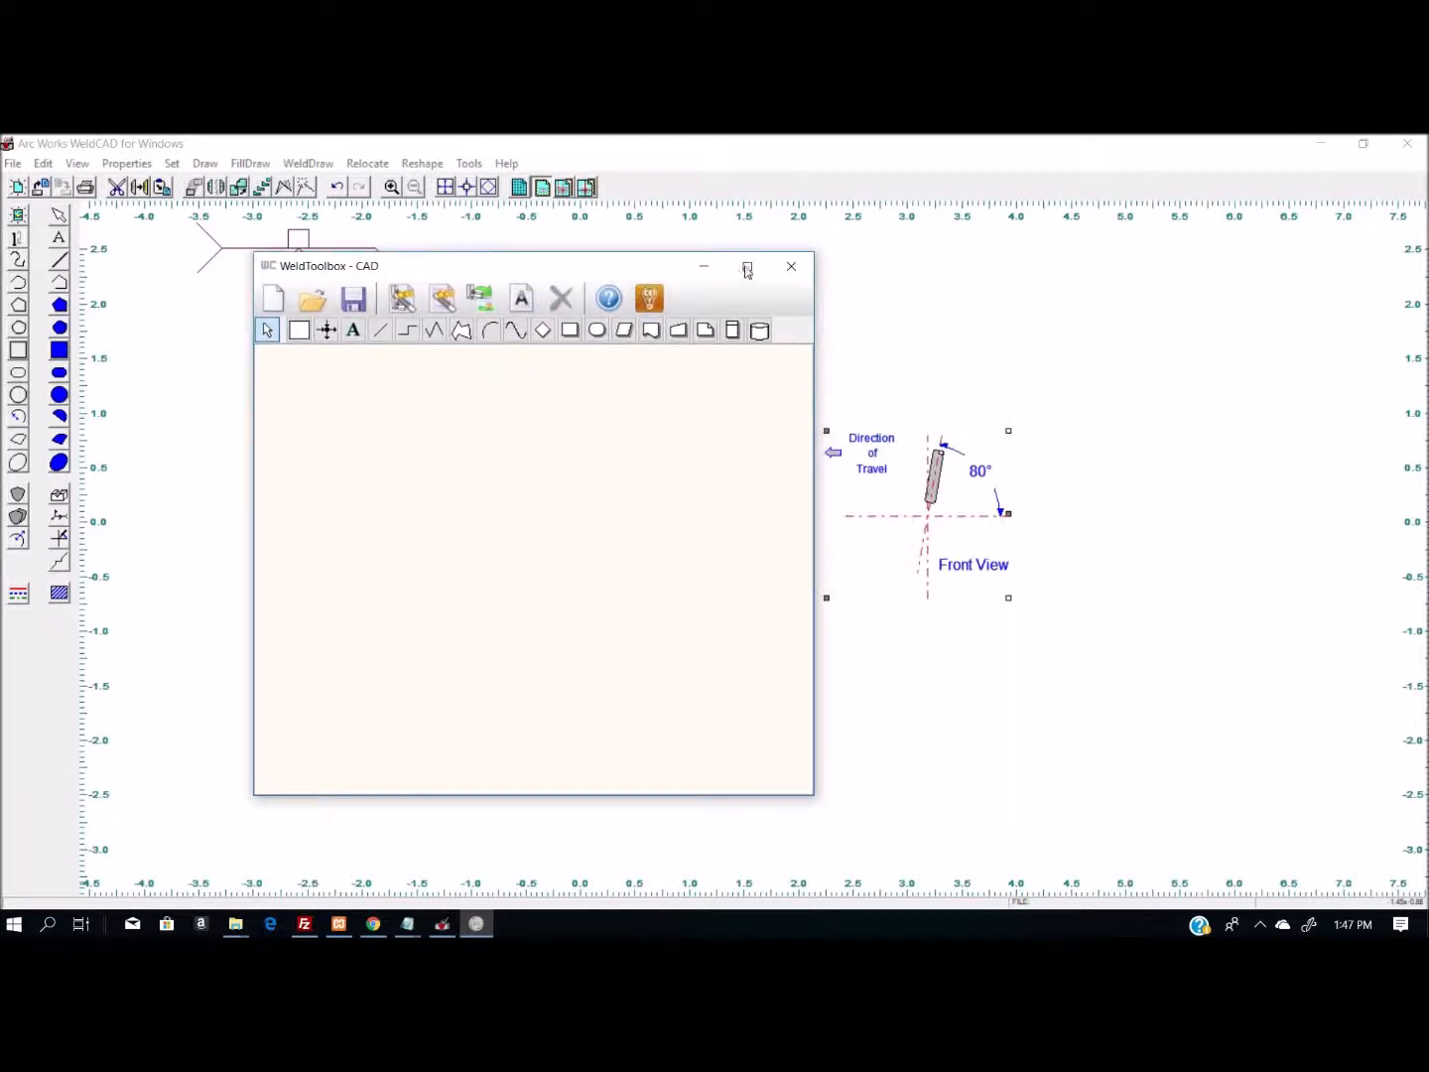
click(747, 266)
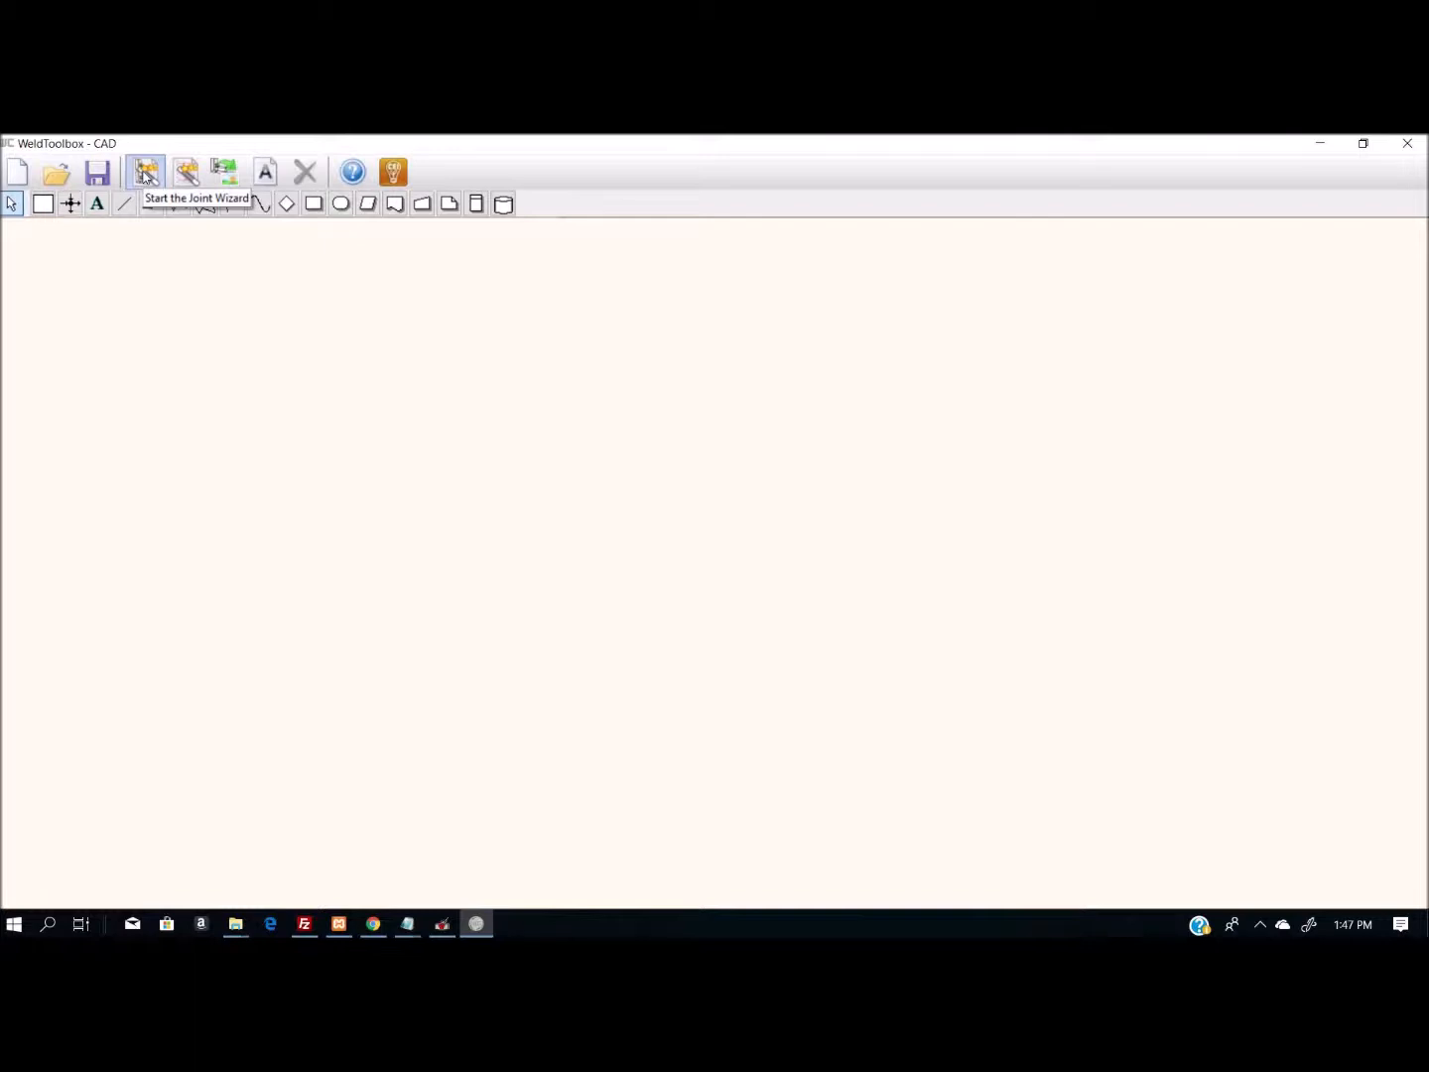
- Create a single-bevel butt joint with backing, 1 in. thick, with 0.125 in. root opening, 0.0625 in. root face and 60° groove angle
click(145, 175)
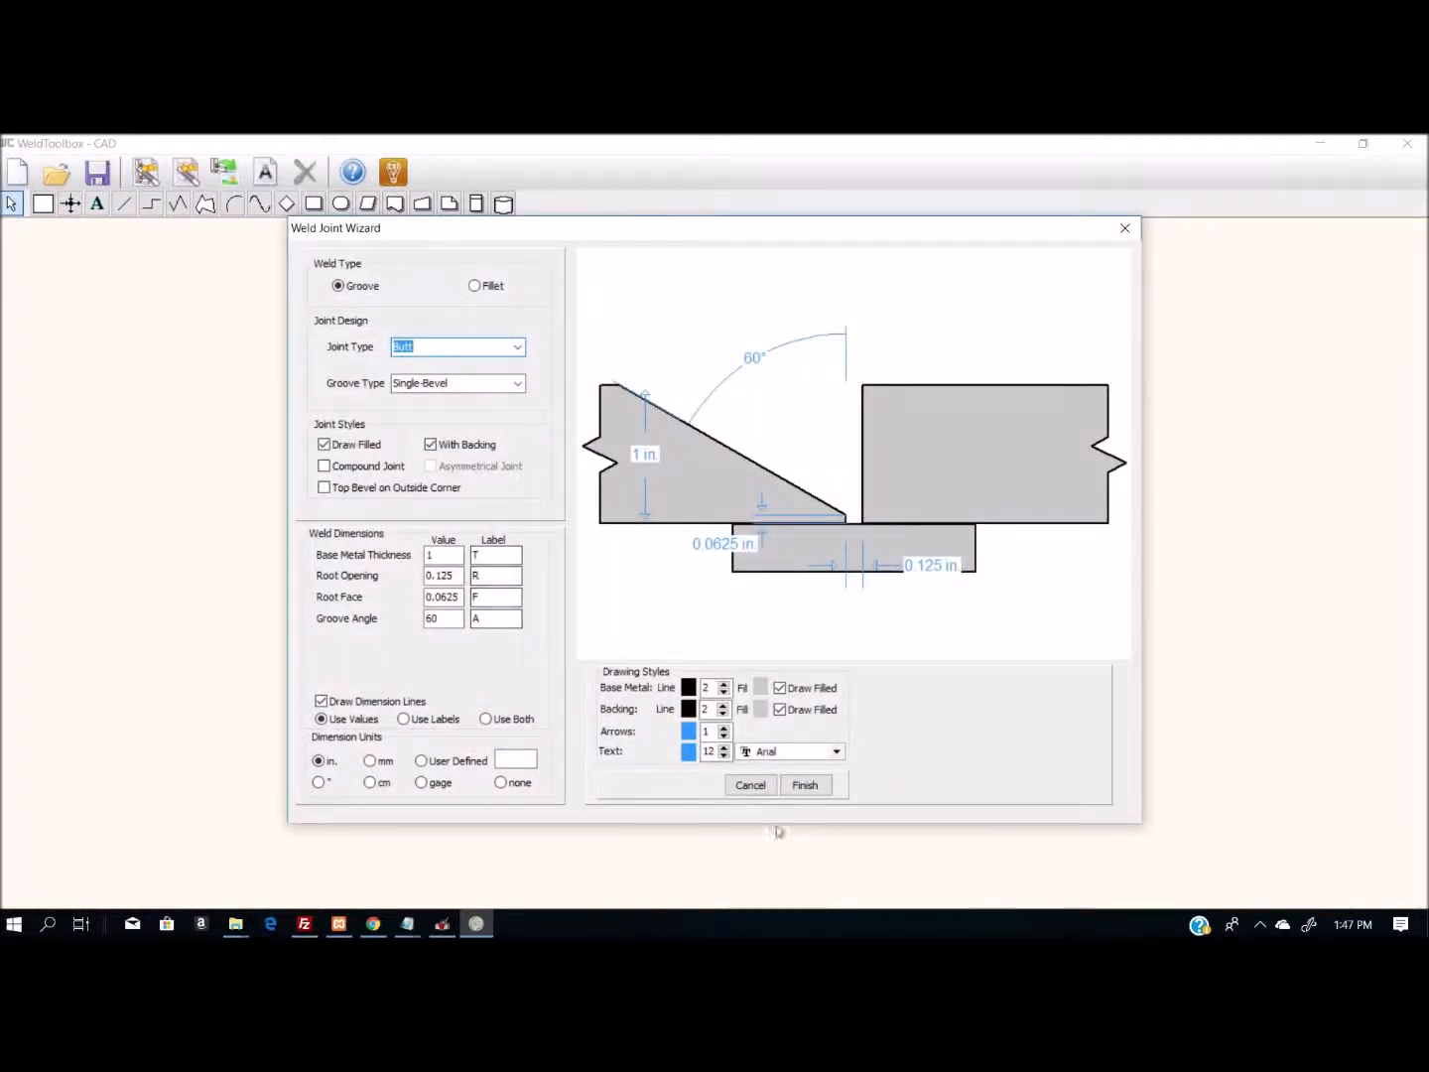
click(806, 785)
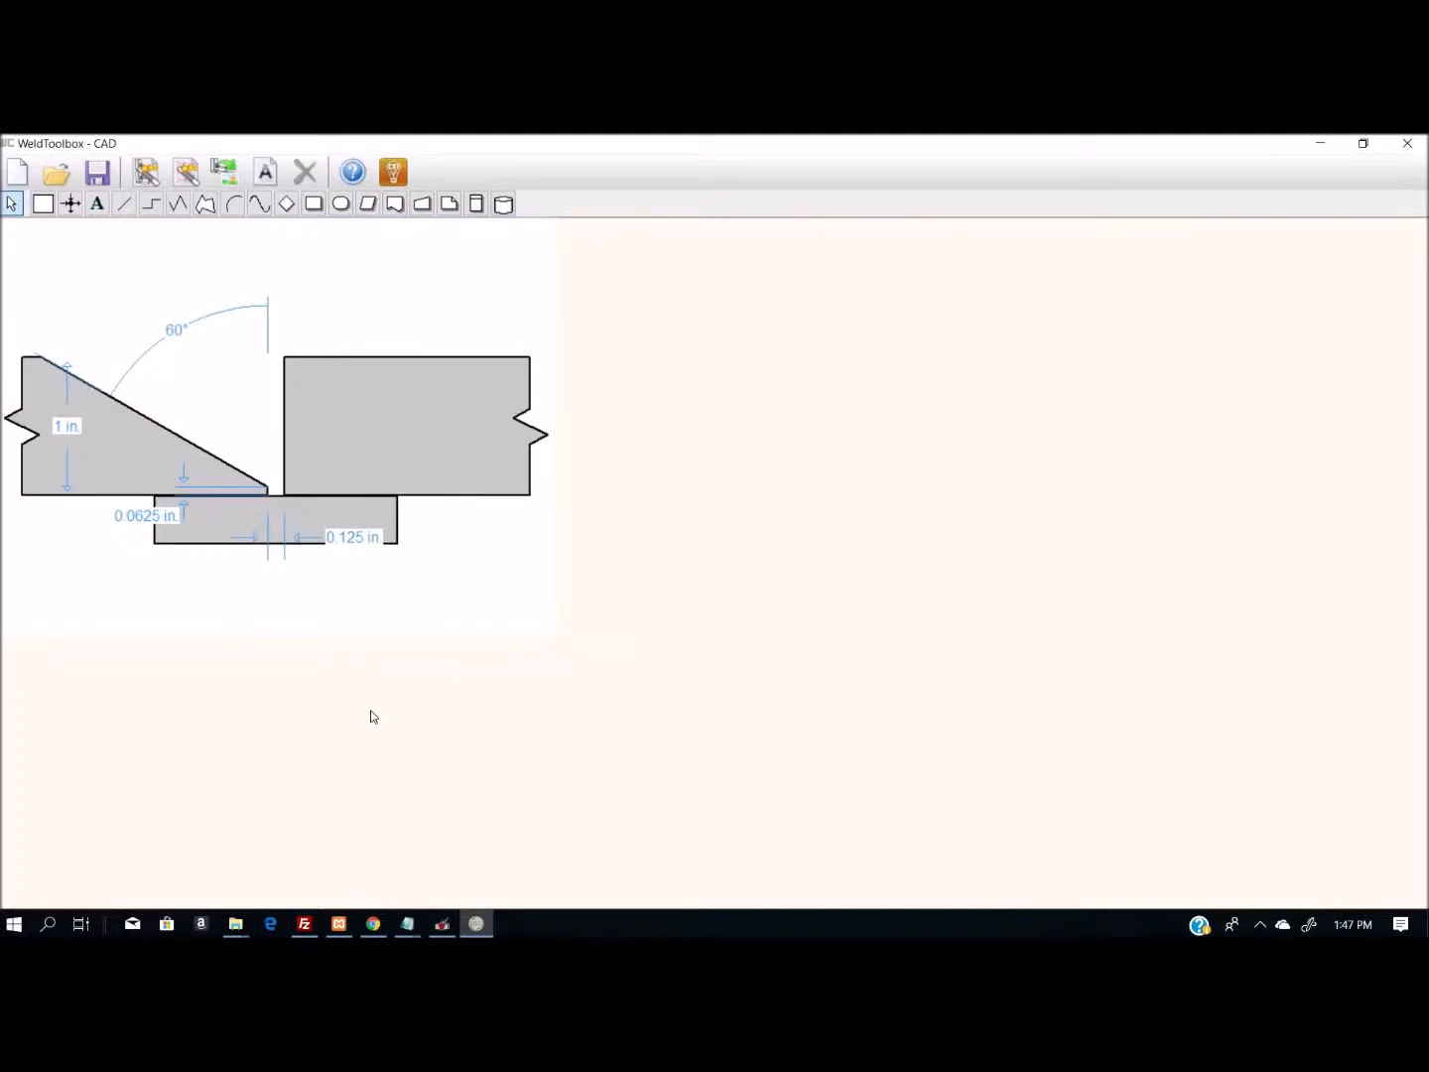
double_click(337, 448)
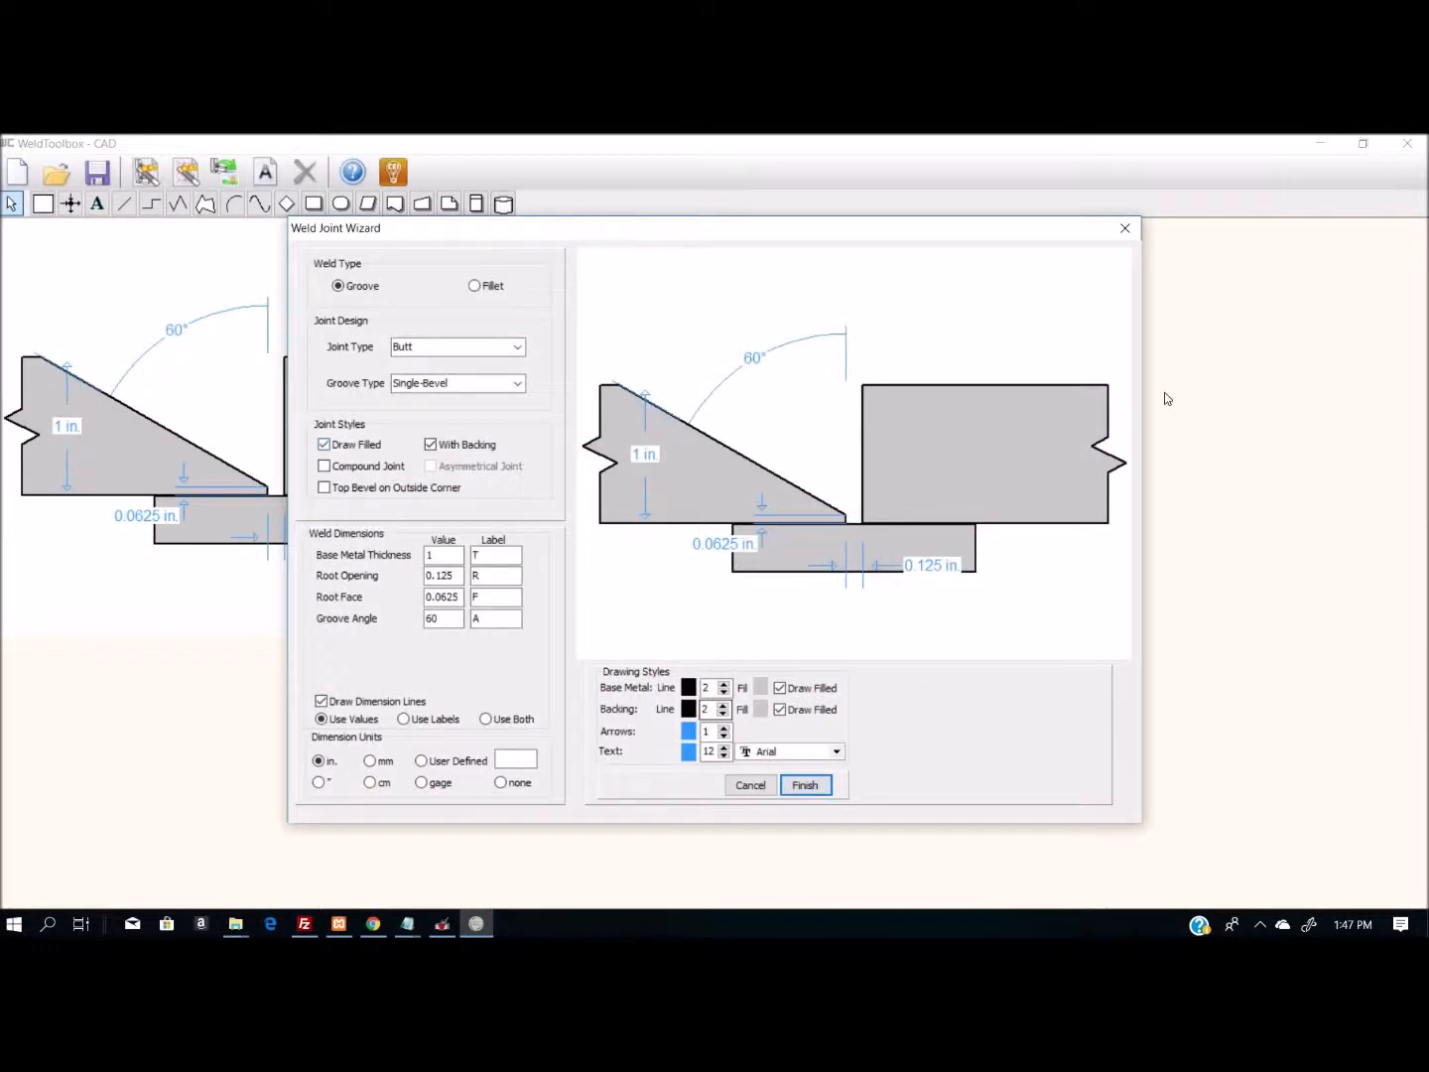
click(1121, 229)
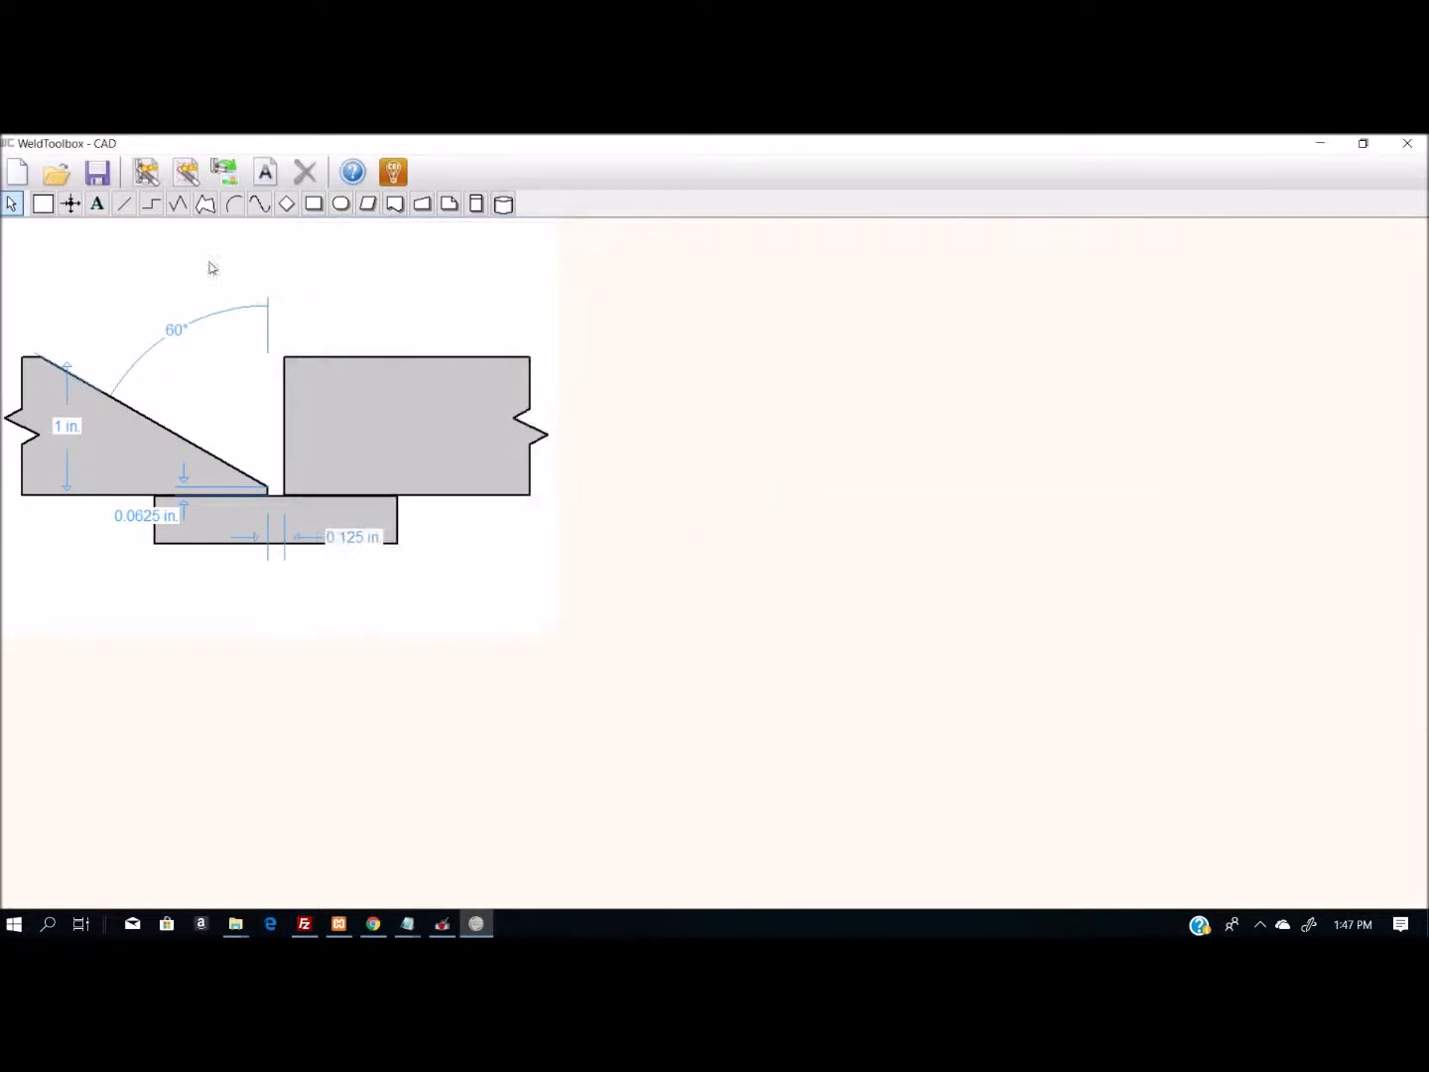
- Check which file types are available for saving the joint drawing, leaving without saving
click(98, 173)
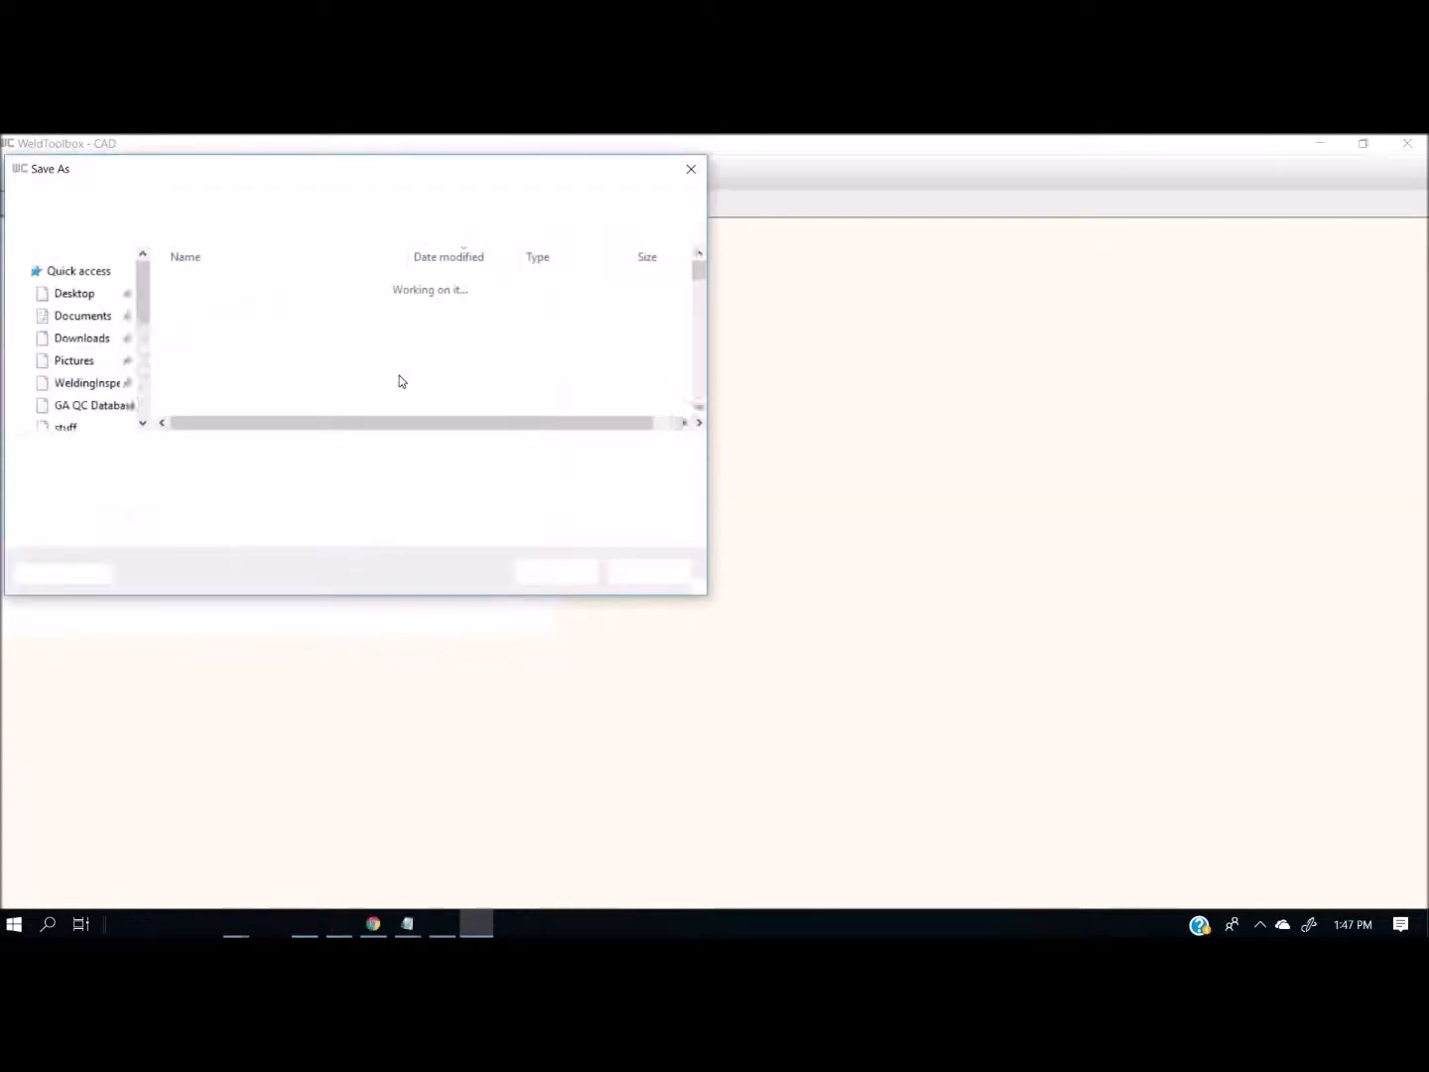
click(487, 477)
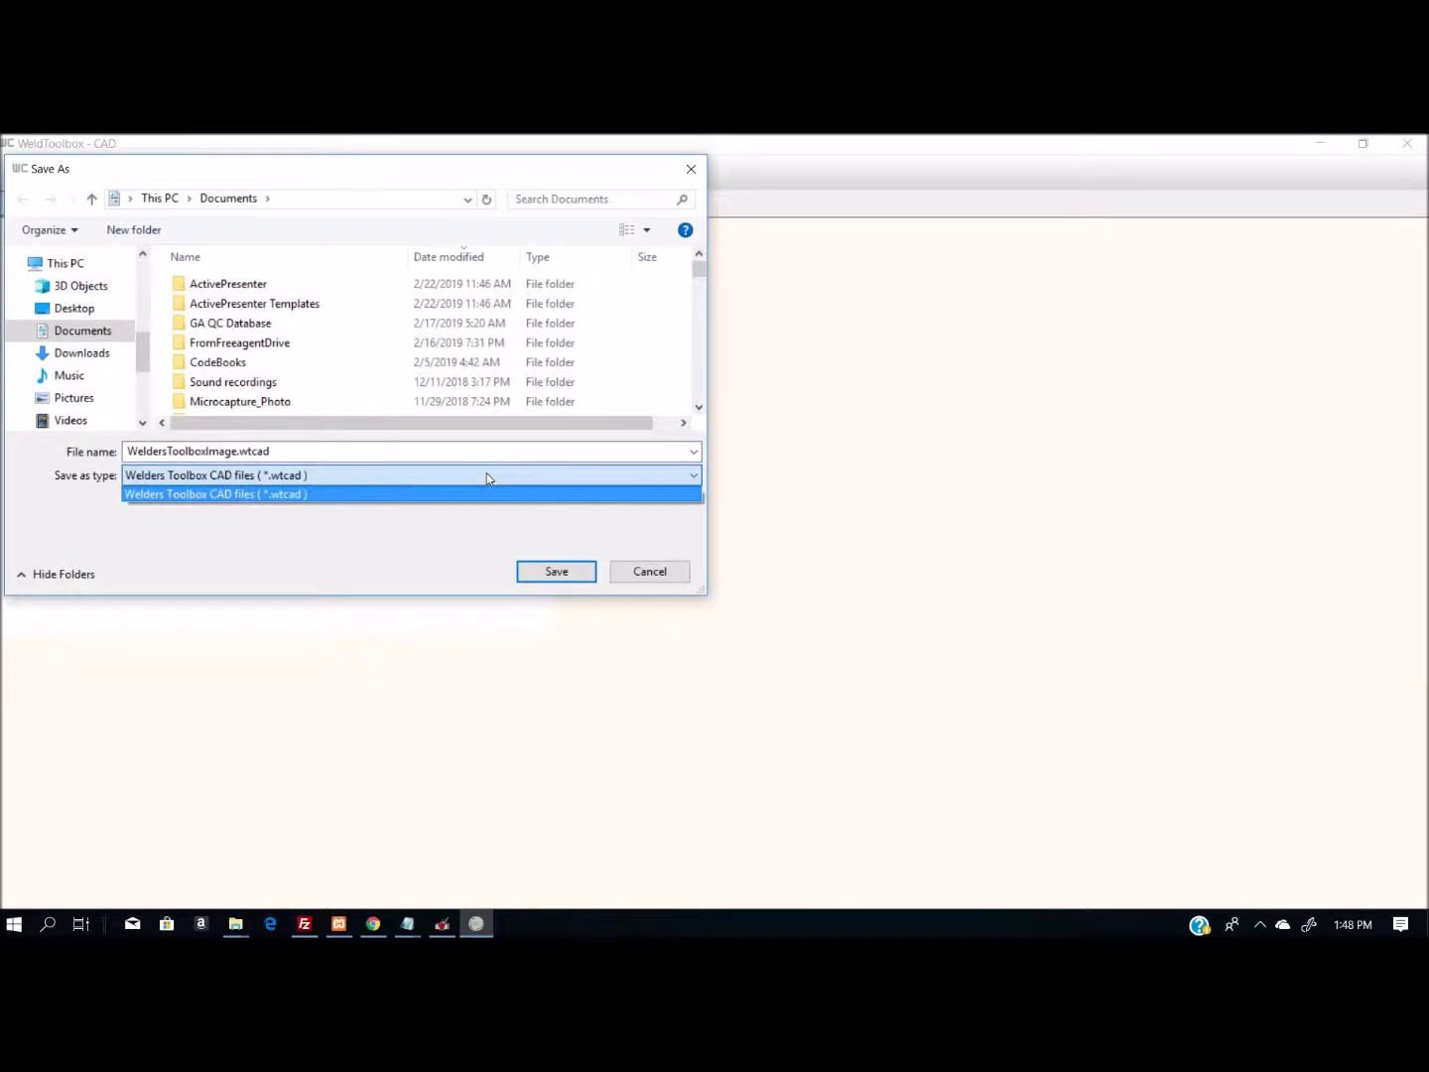
click(674, 574)
click(654, 576)
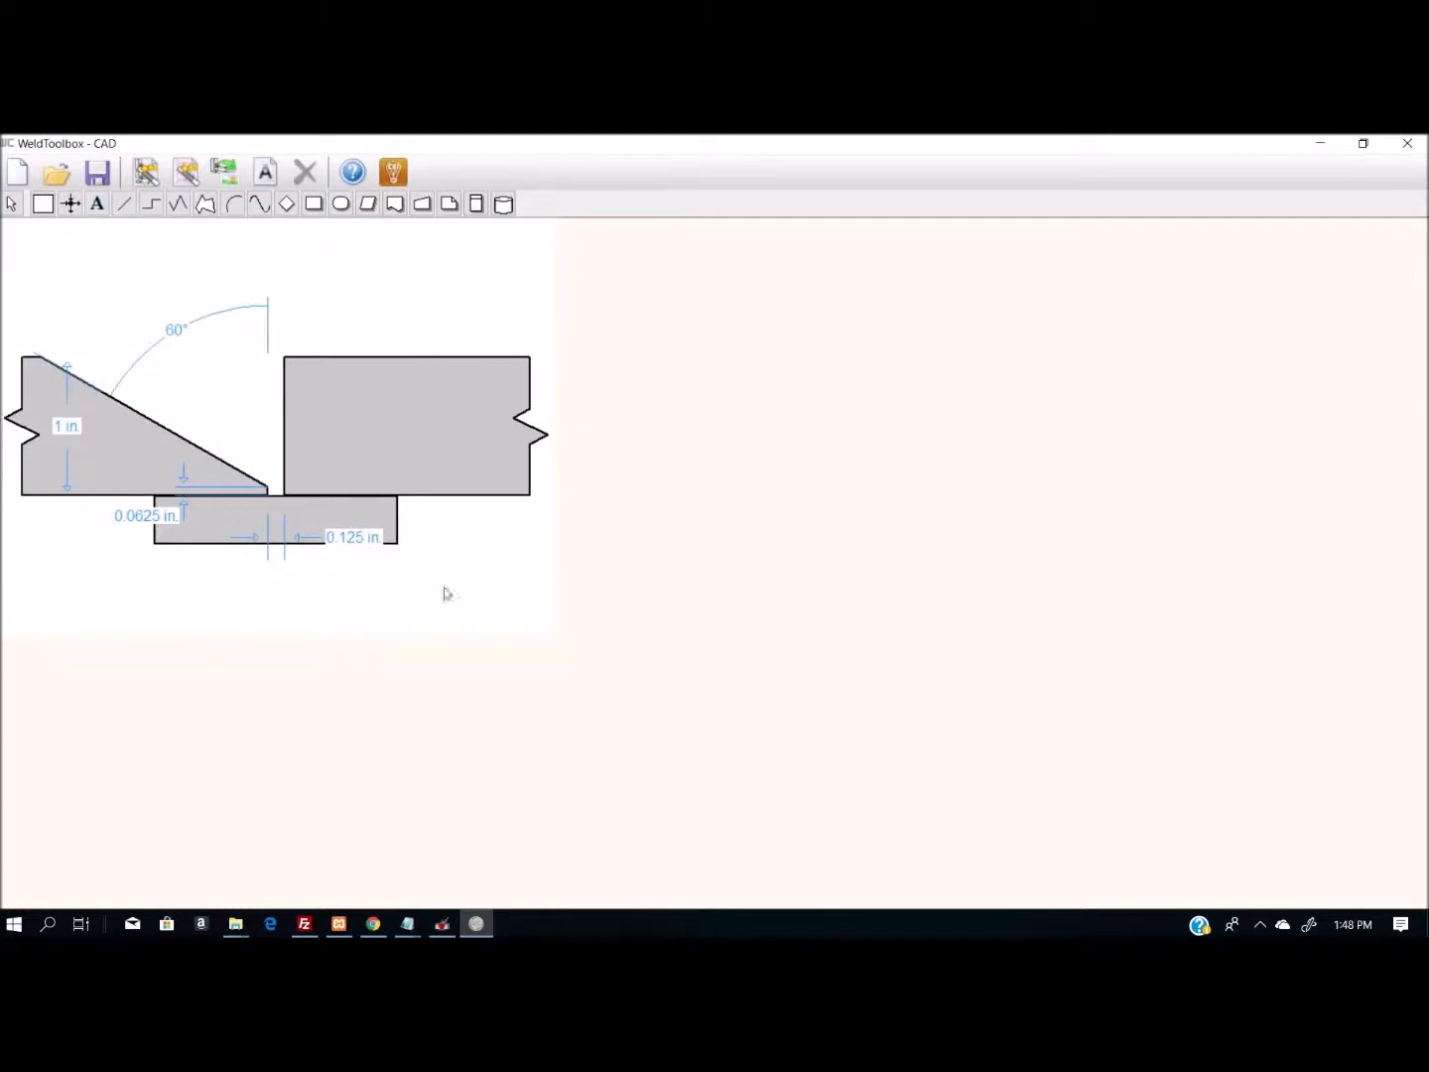
click(549, 630)
click(553, 633)
mouse_move(10, 261)
mouse_down()
mouse_move(197, 525)
mouse_move(543, 648)
mouse_up()
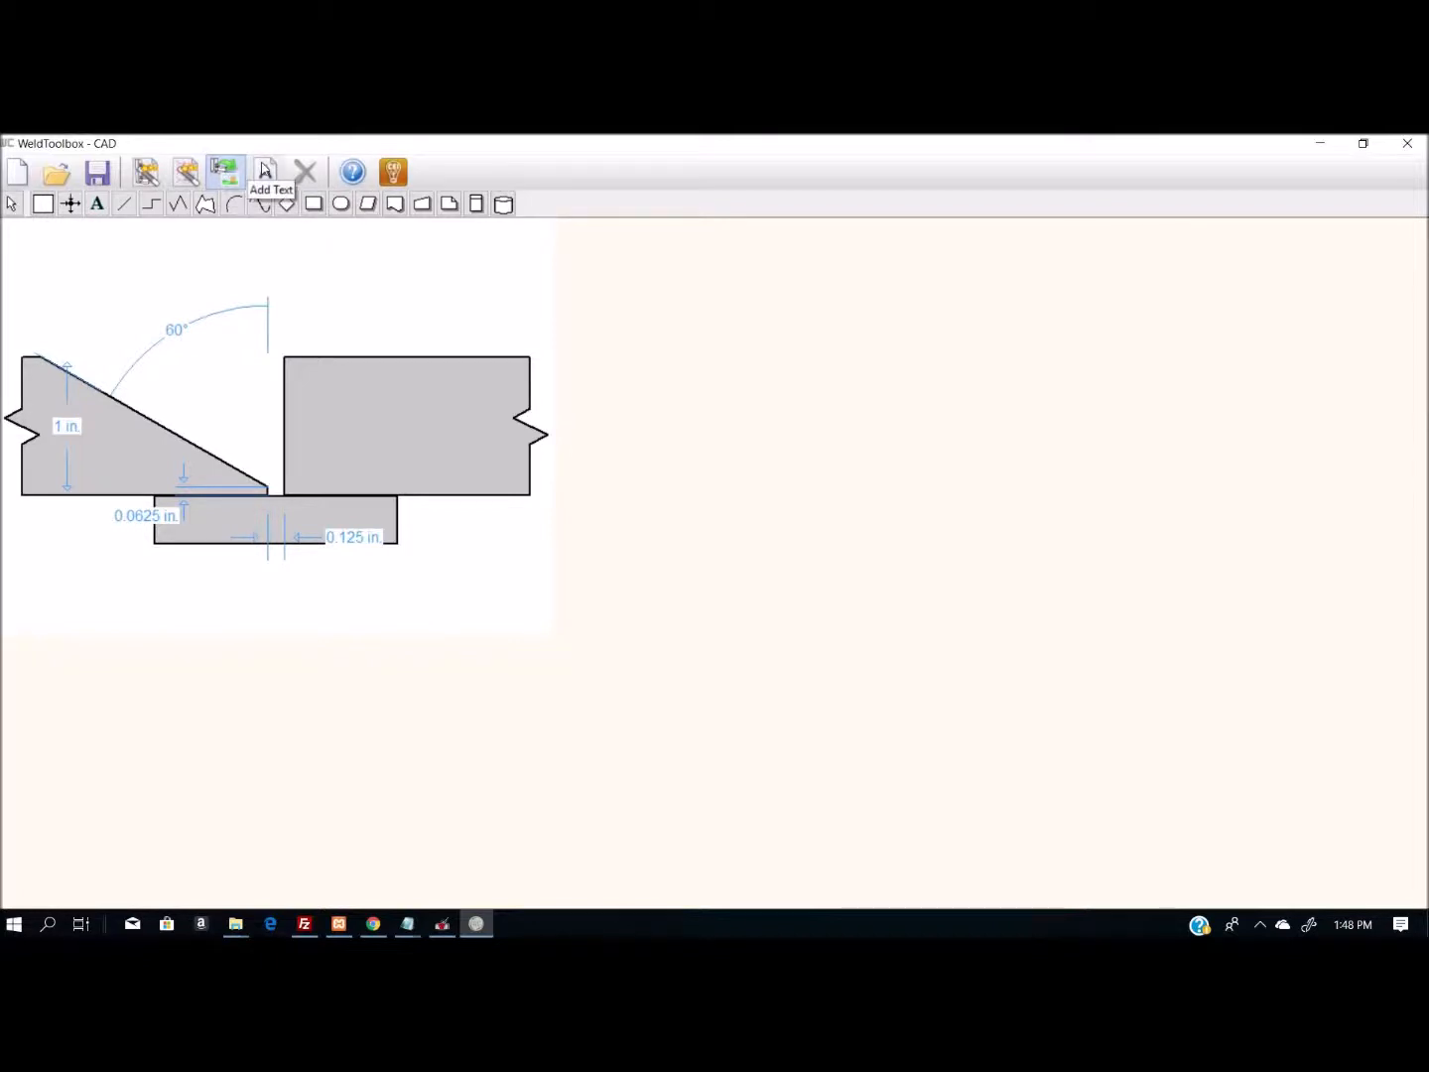
click(227, 169)
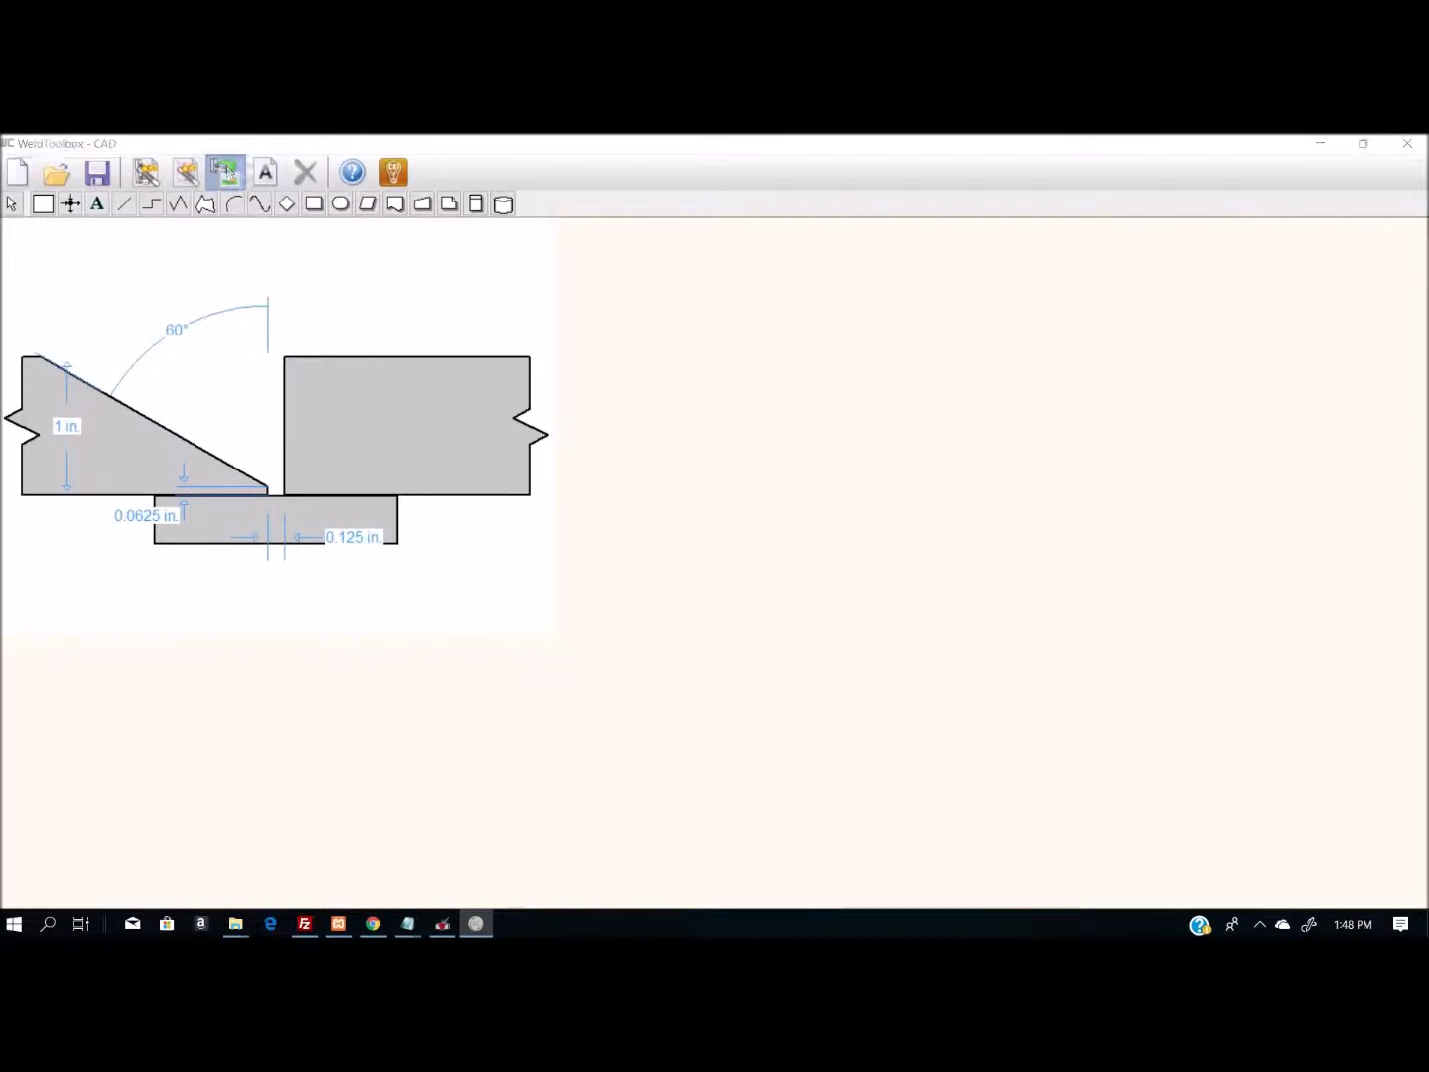
click(555, 580)
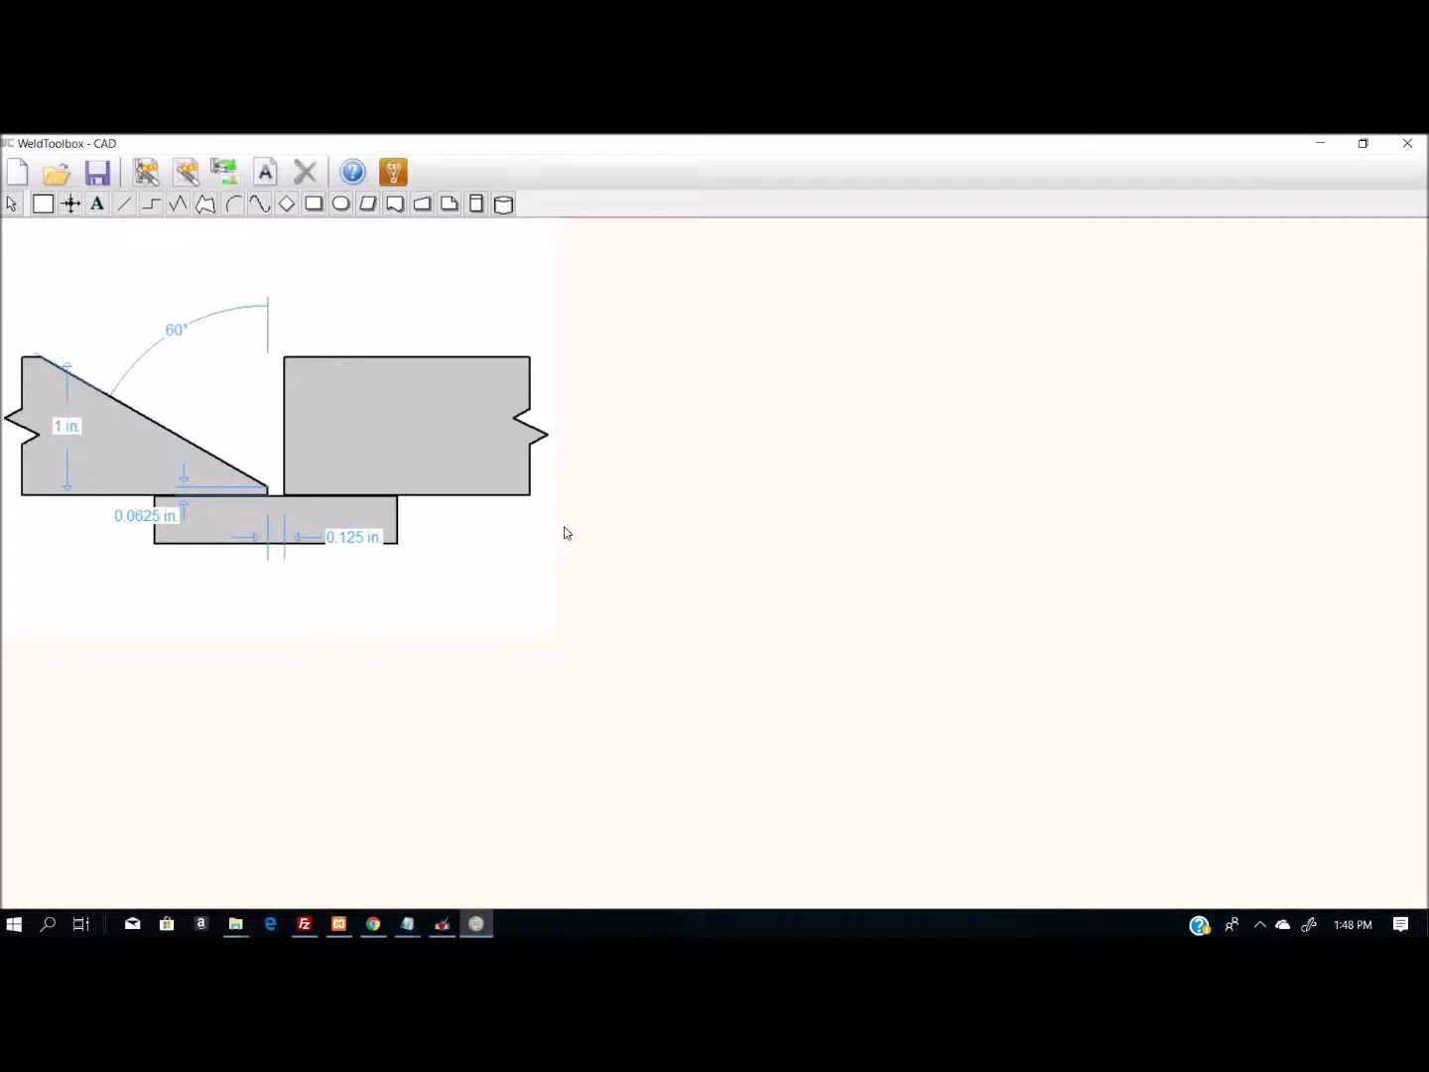
- Draw three shapes above the joint: a yellow box with a dark blue band, a sloped-top quadrilateral and a small rectangle
click(477, 214)
drag(374, 255, 510, 321)
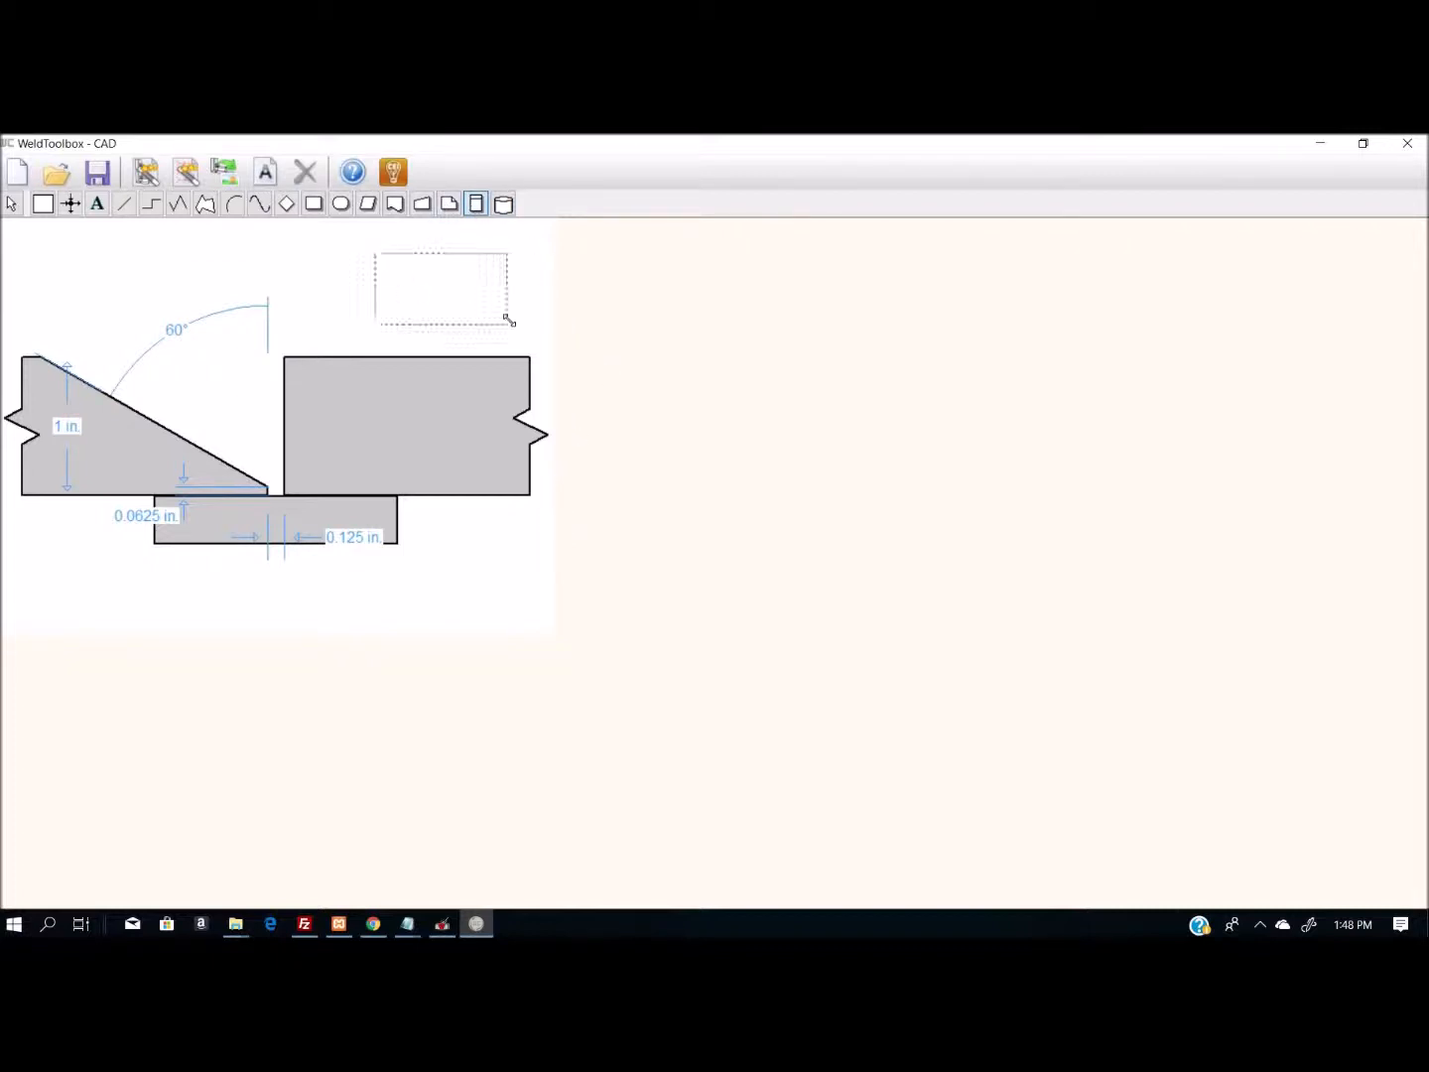
click(422, 202)
drag(265, 233, 373, 318)
click(314, 204)
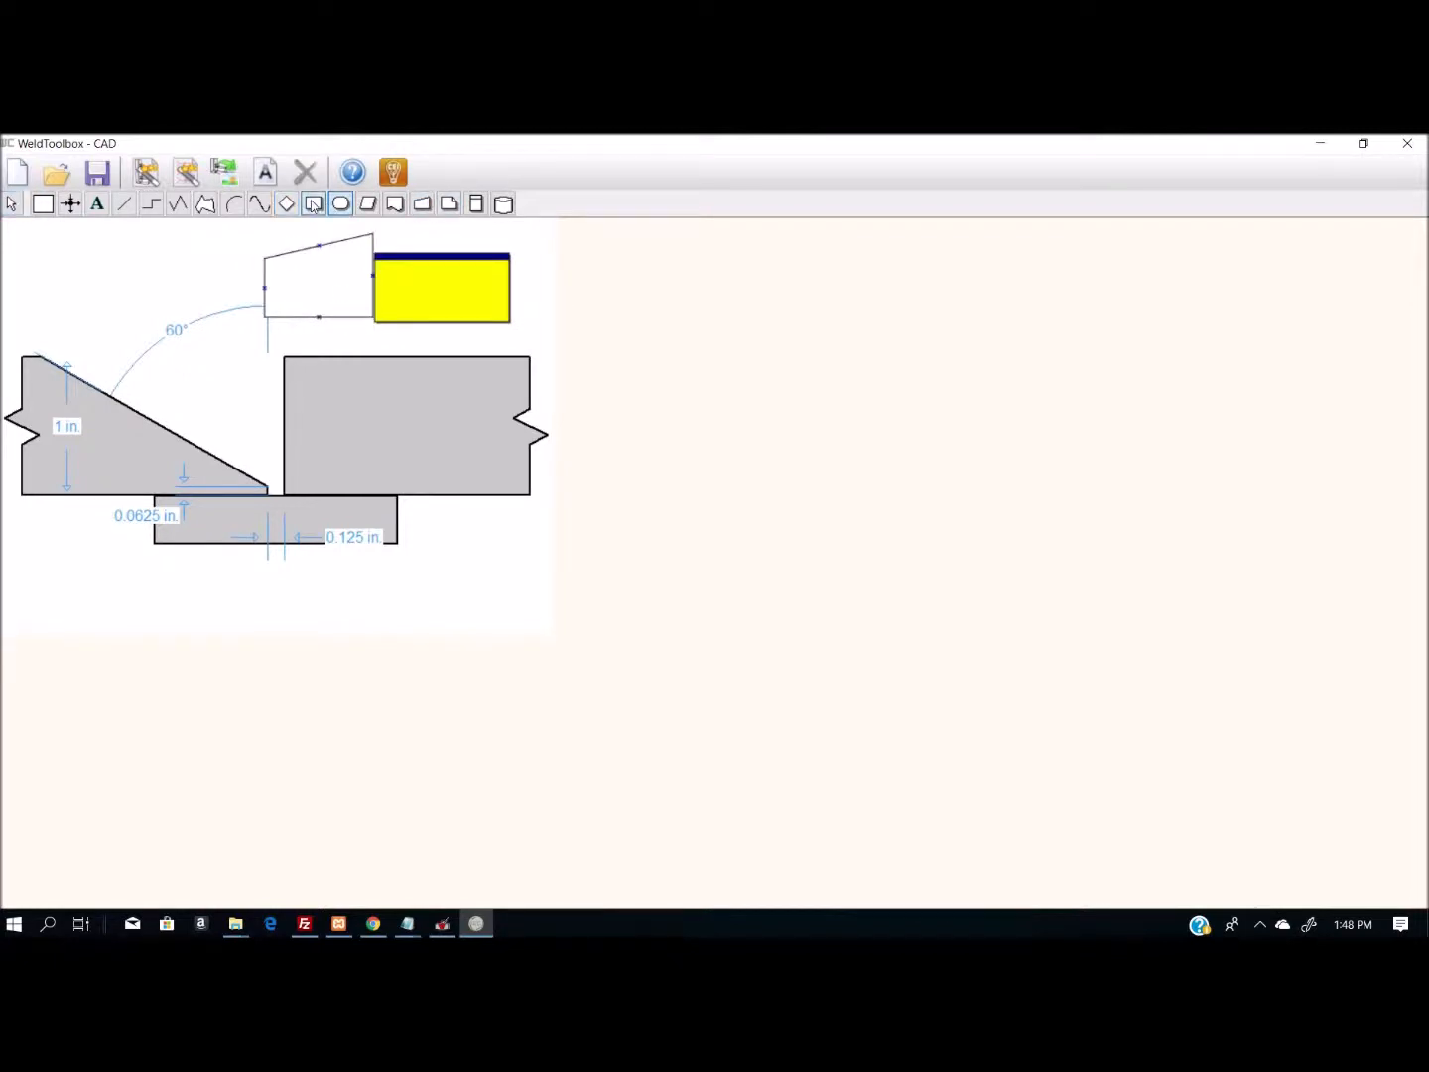
drag(158, 239, 221, 282)
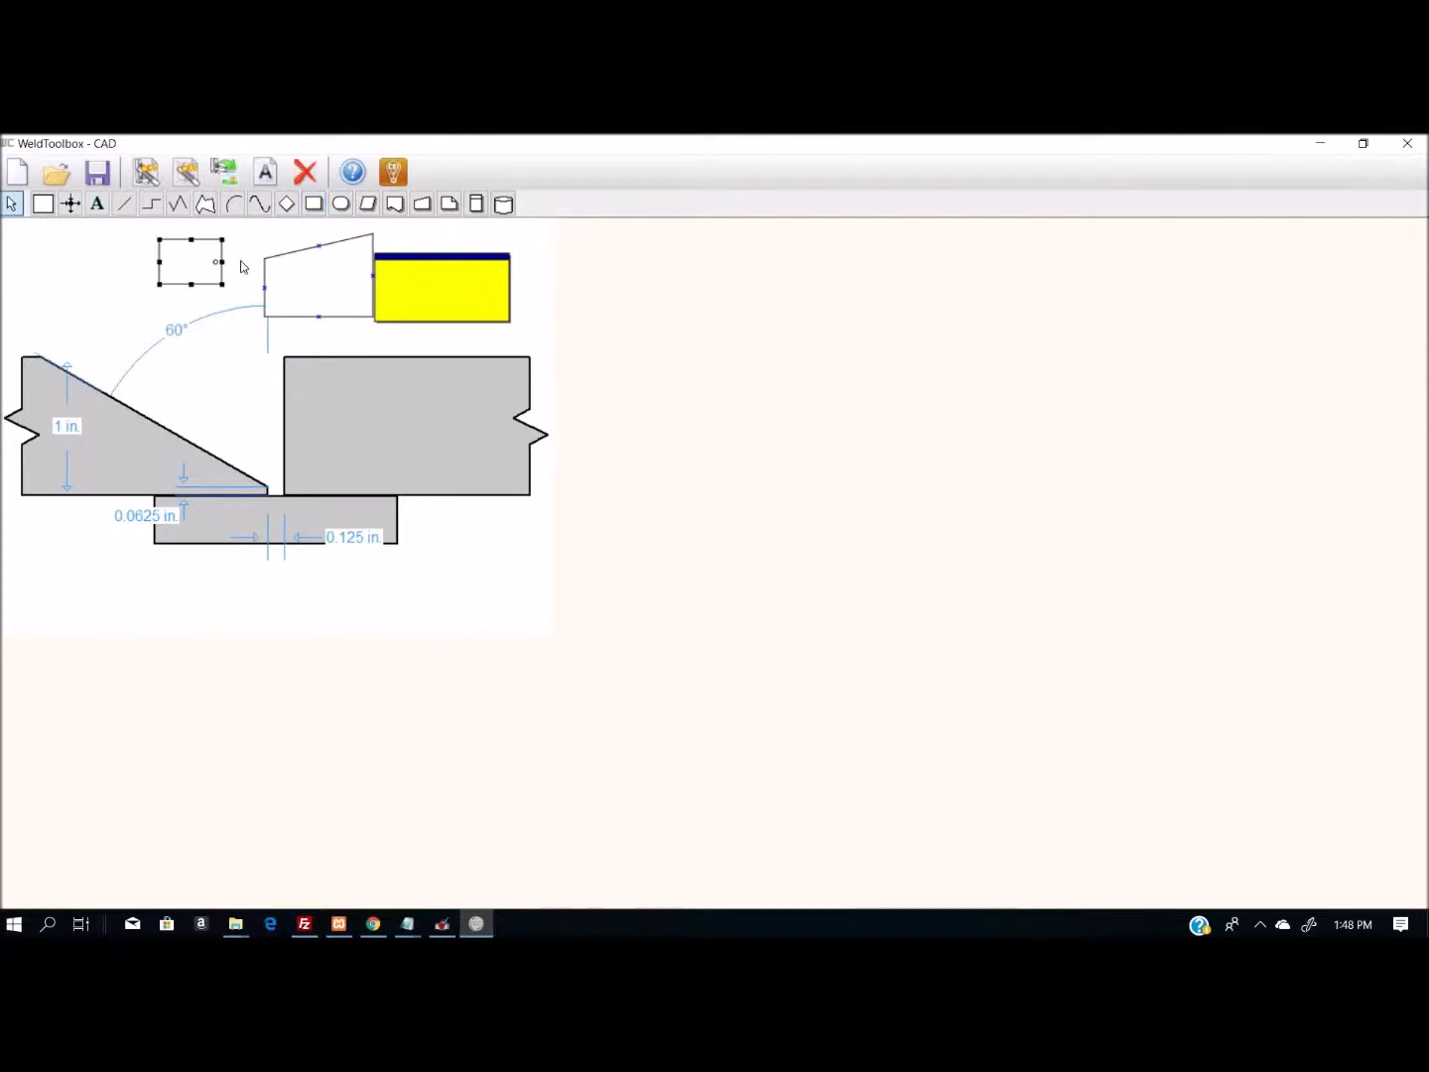
- Draw an arc and a sloping straight line above the joint's beveled plate, beside the small rectangle
click(235, 204)
drag(64, 247, 145, 289)
click(124, 262)
click(124, 203)
drag(53, 270, 155, 303)
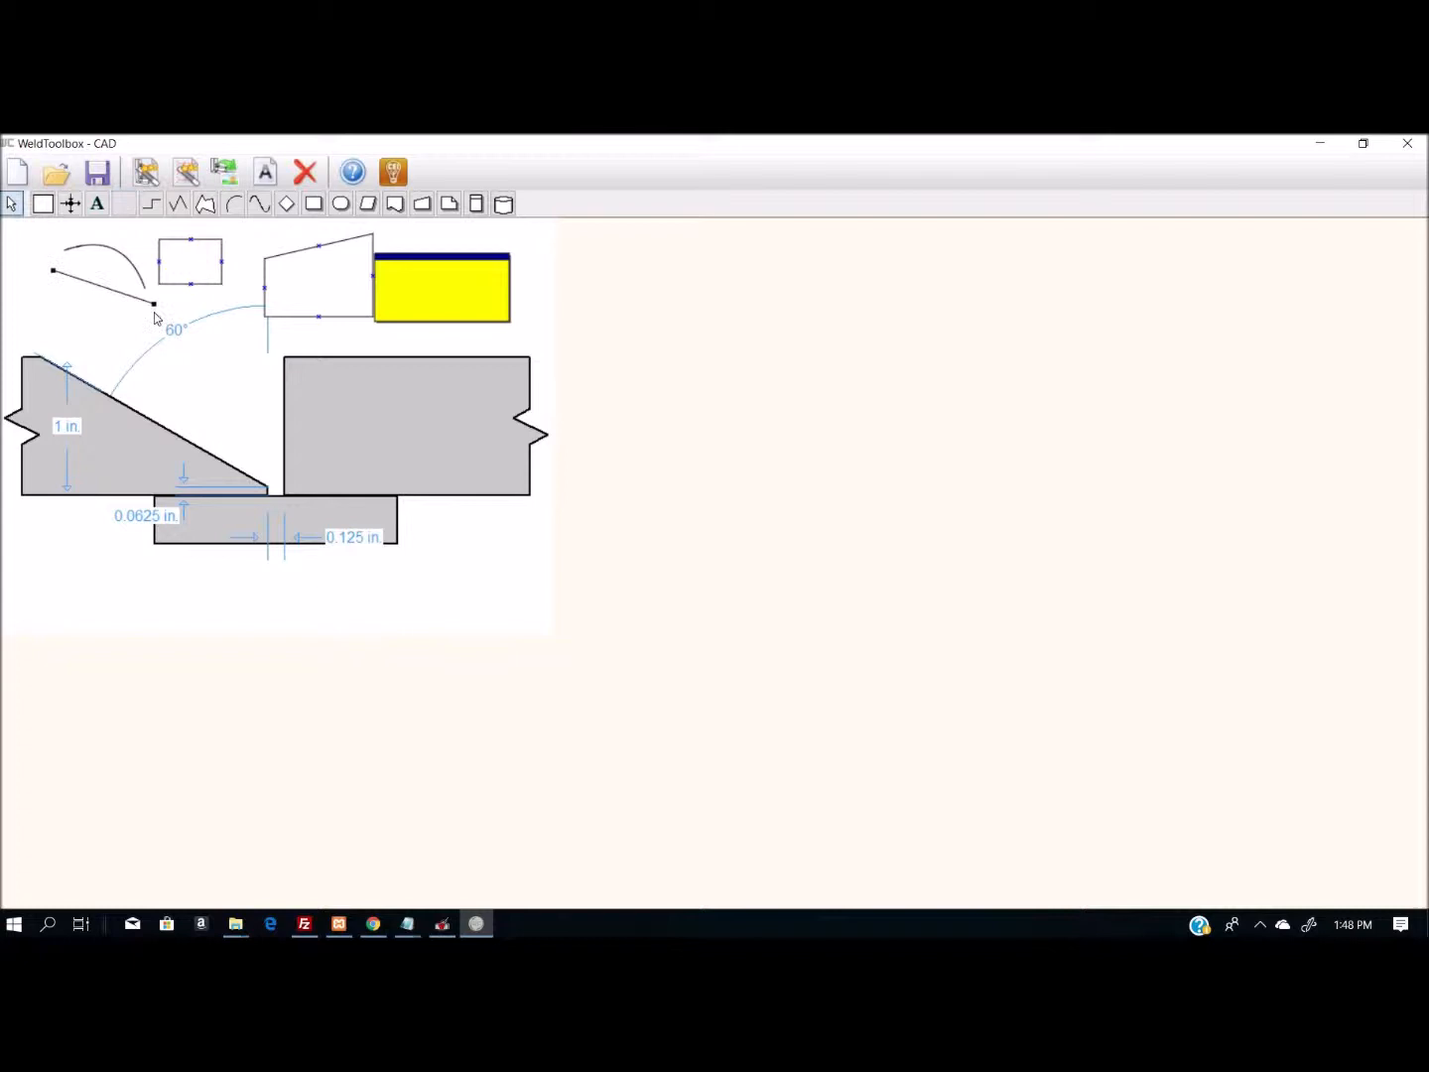
- Close WeldToolbox - CAD and start exiting WeldCAD
click(71, 204)
click(1408, 146)
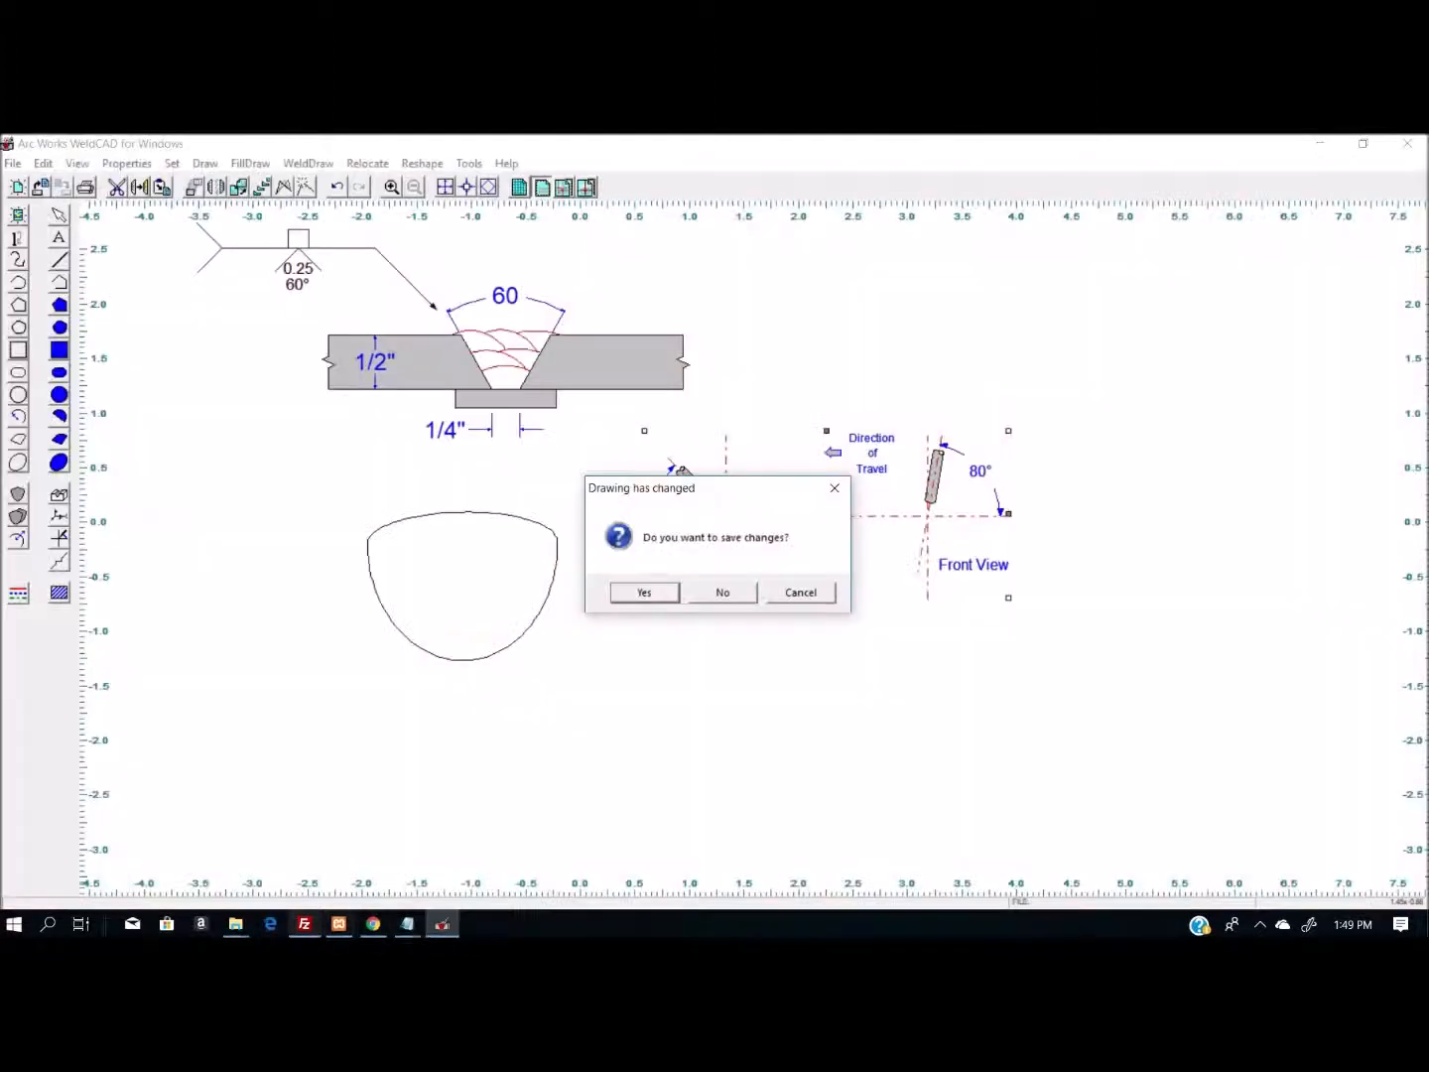